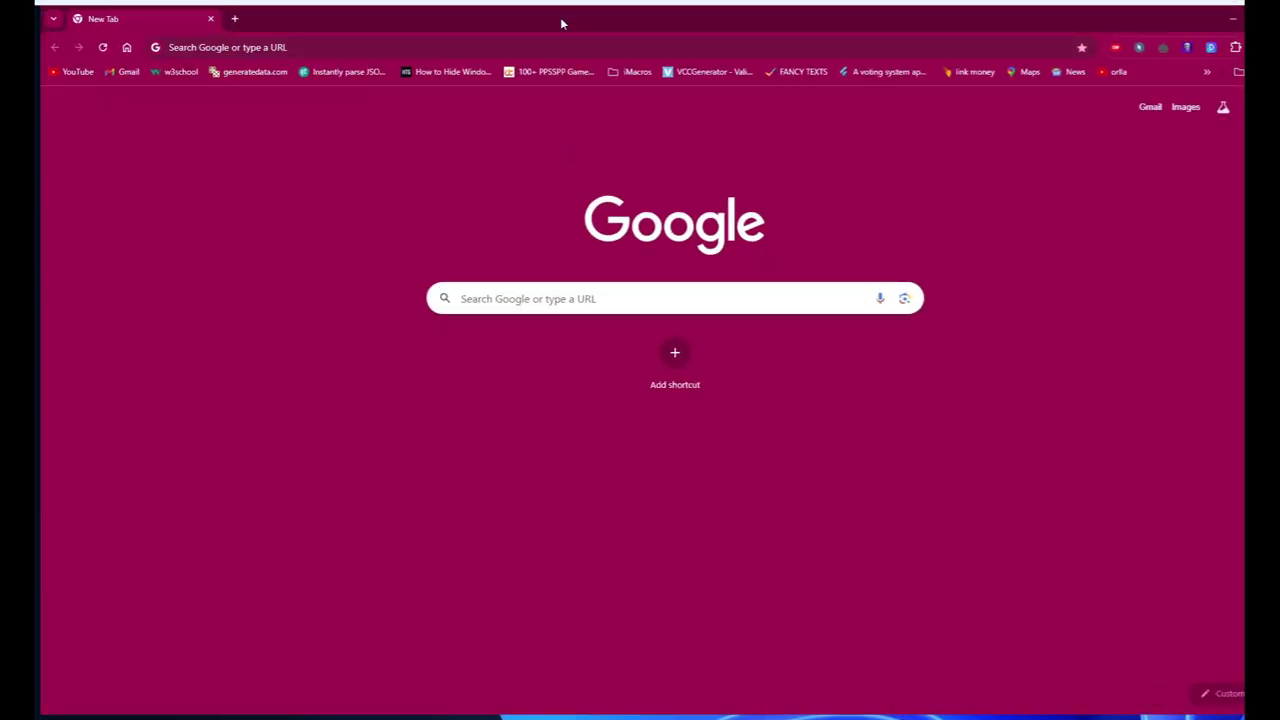
- Open the website jhrokecamera.com
click(558, 48)
text(jhrokecamera.com)
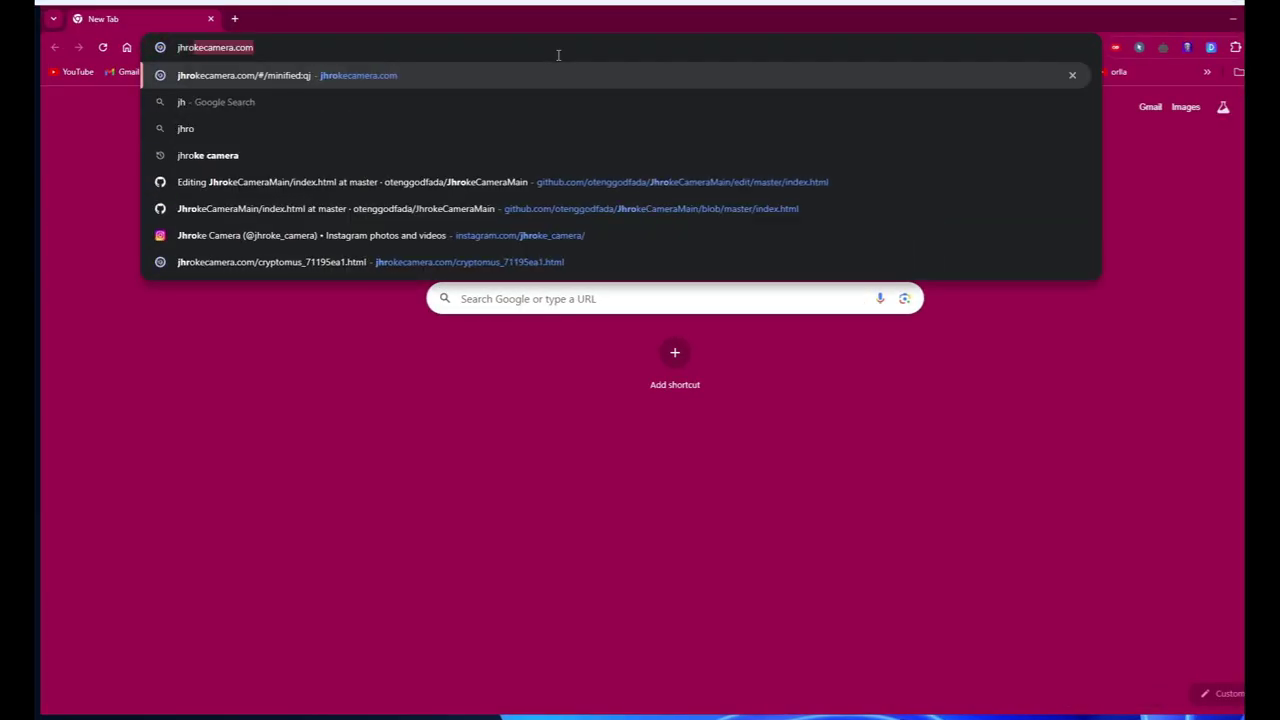
key(Return)
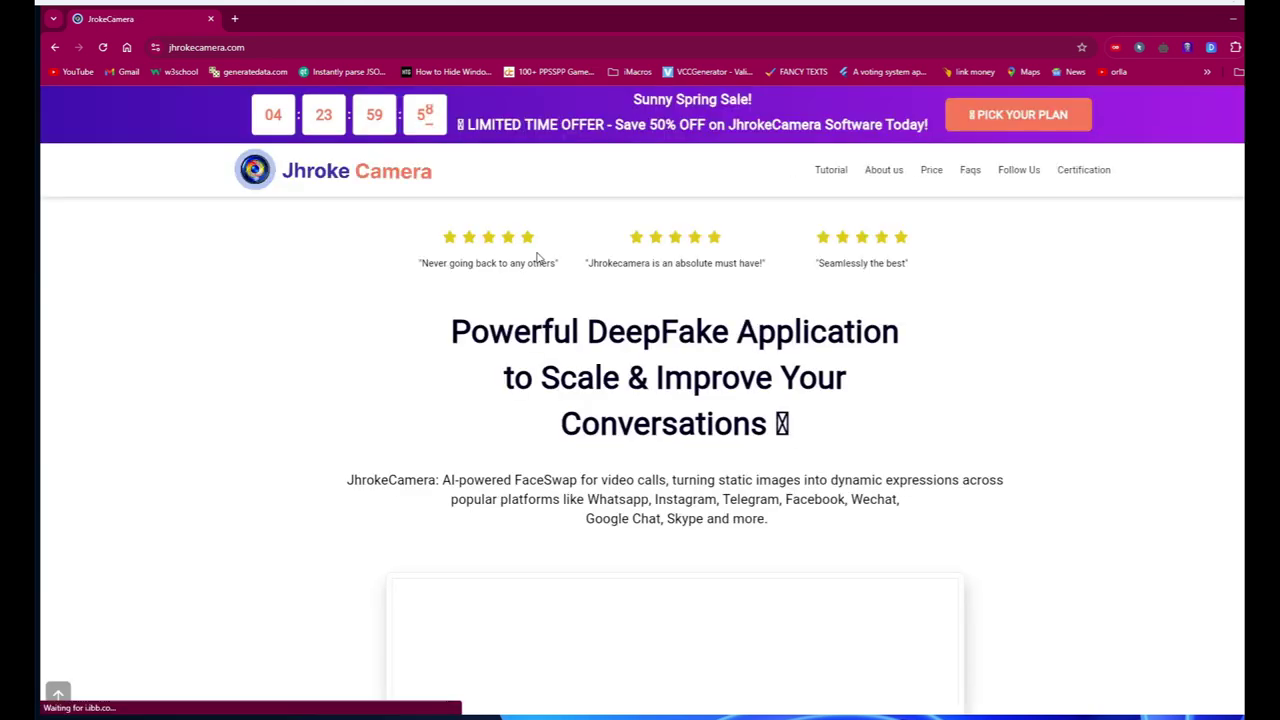
- Look through the JhrokeCamera home page, including its plans, guarantee and frequently asked questions, and return to the start of the page
scroll(677, 451, down, 7)
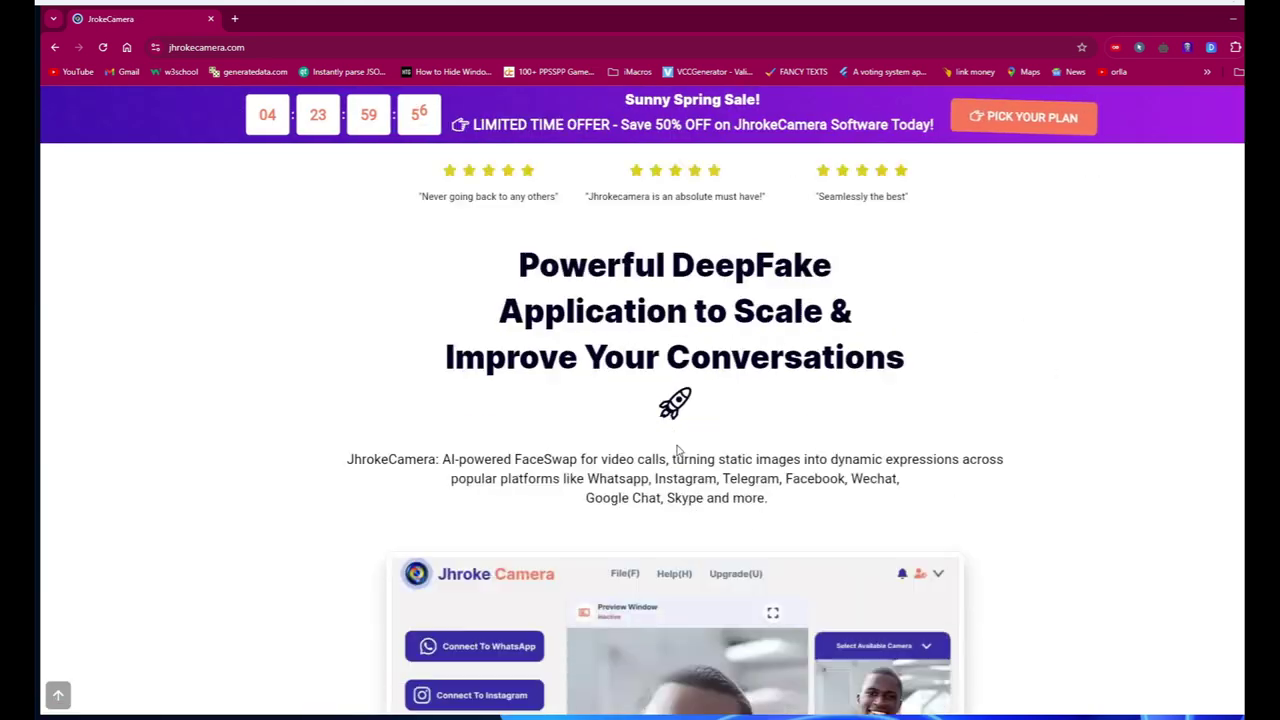
scroll(674, 449, up, 6)
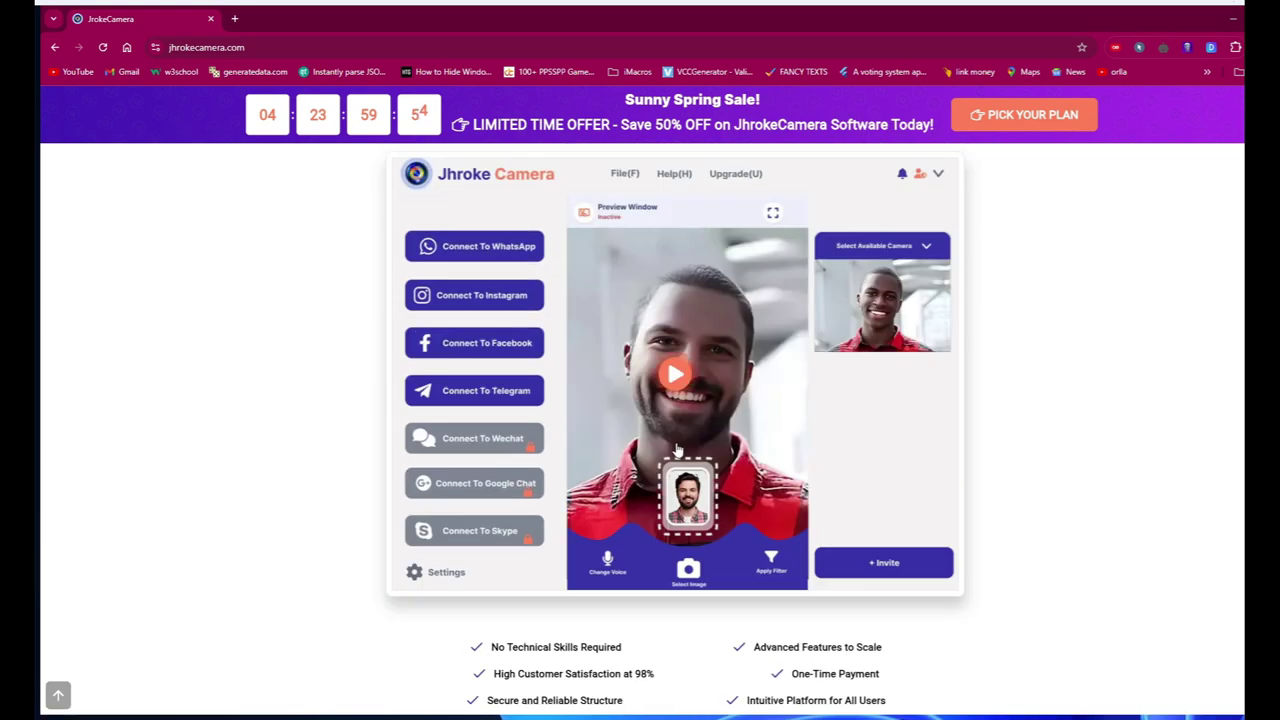
scroll(620, 370, up, 1)
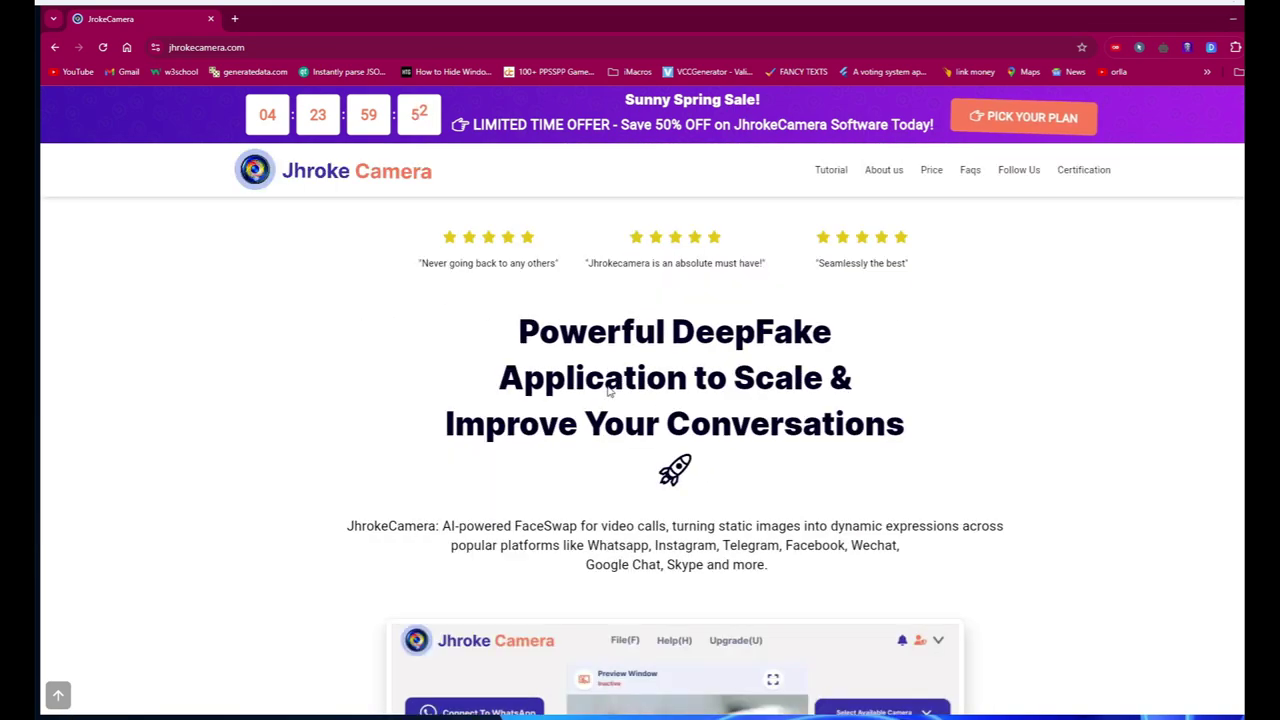
scroll(500, 387, down, 3)
scroll(495, 387, down, 20)
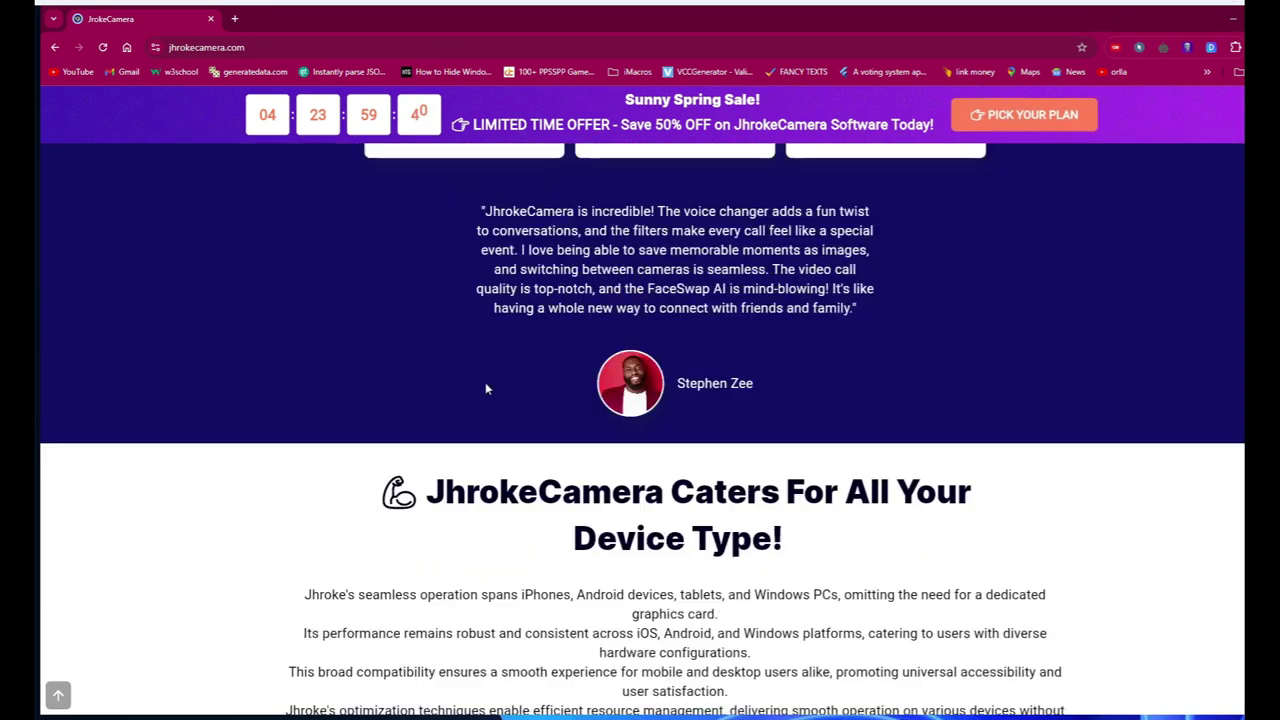
scroll(486, 388, down, 20)
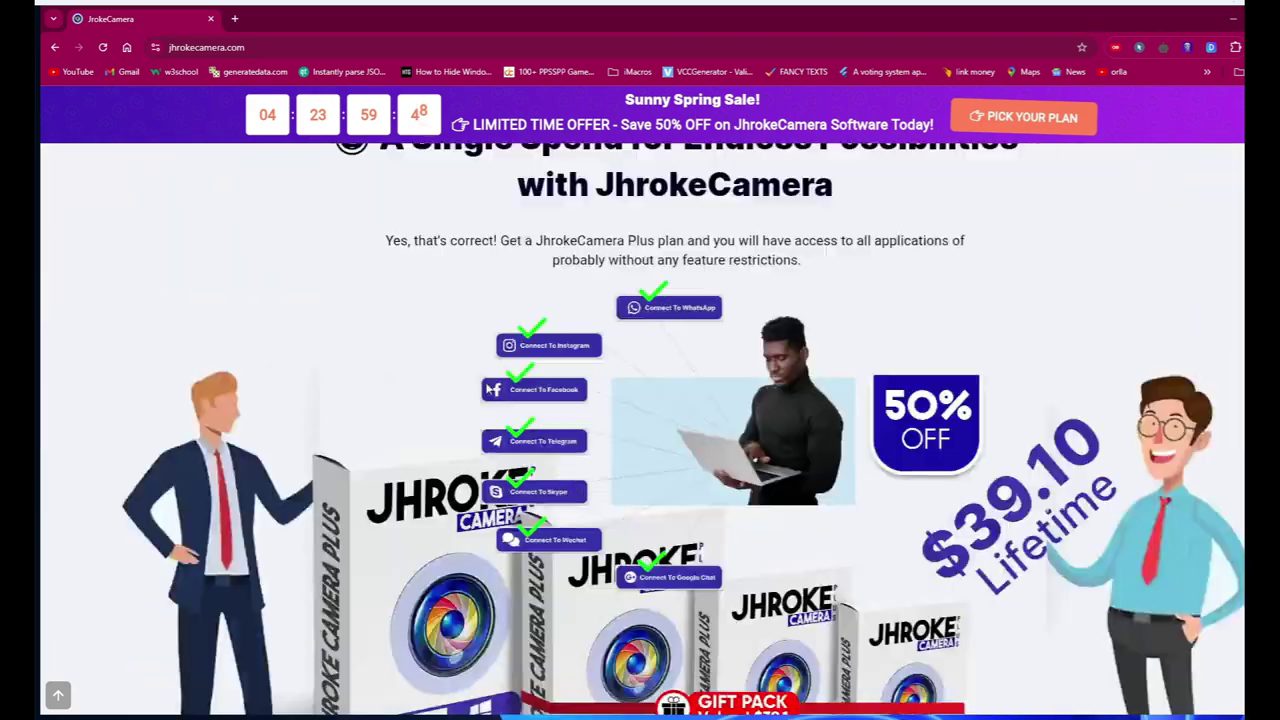
scroll(488, 388, down, 20)
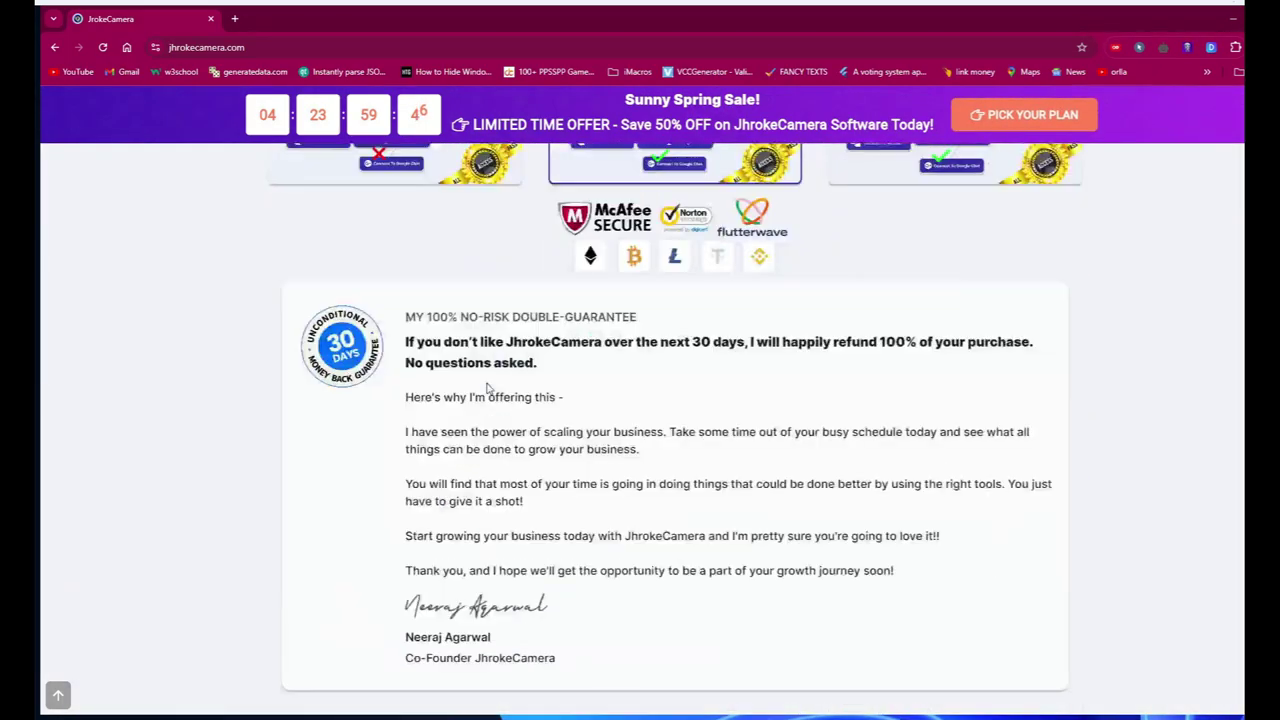
scroll(557, 416, down, 20)
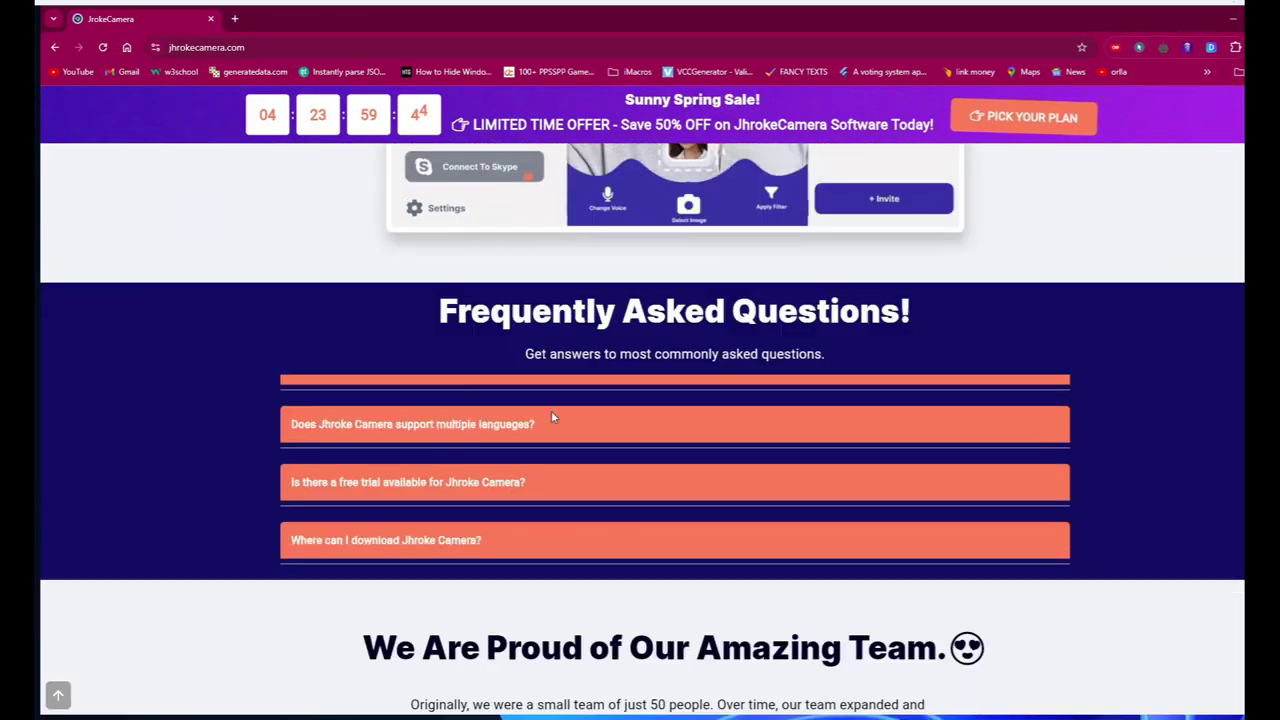
scroll(472, 410, up, 8)
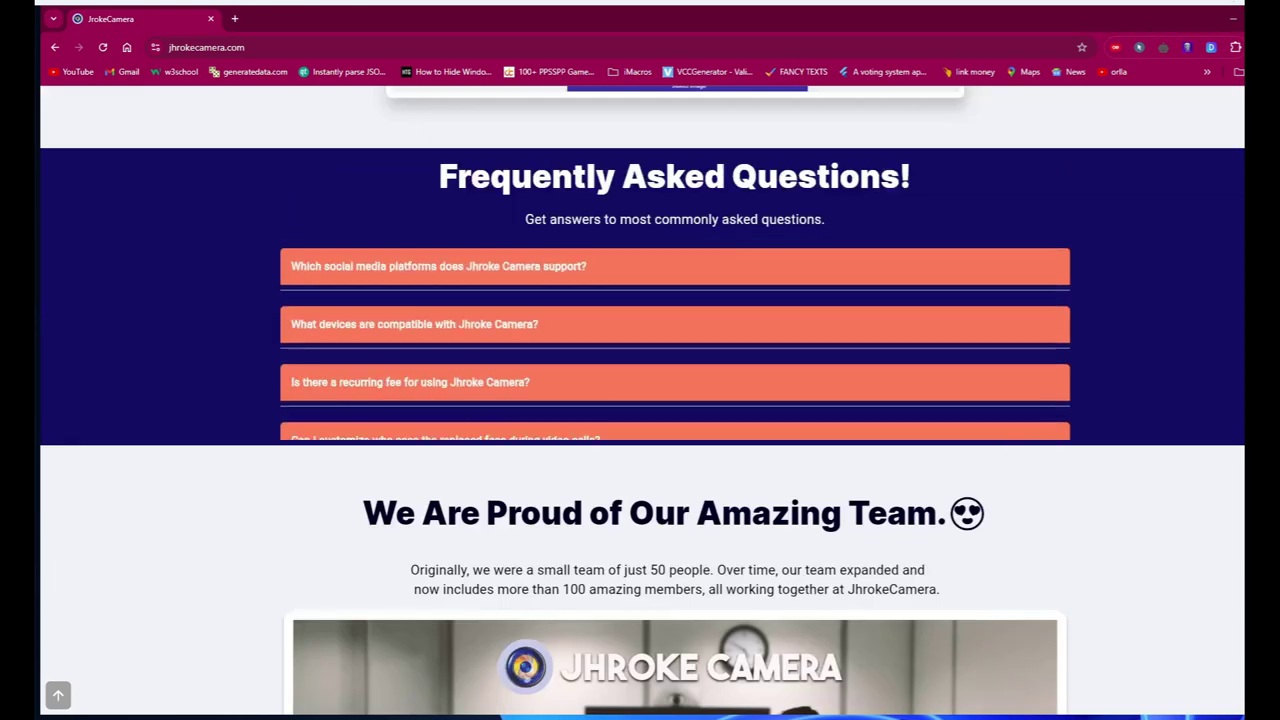
scroll(640, 400, up, 6)
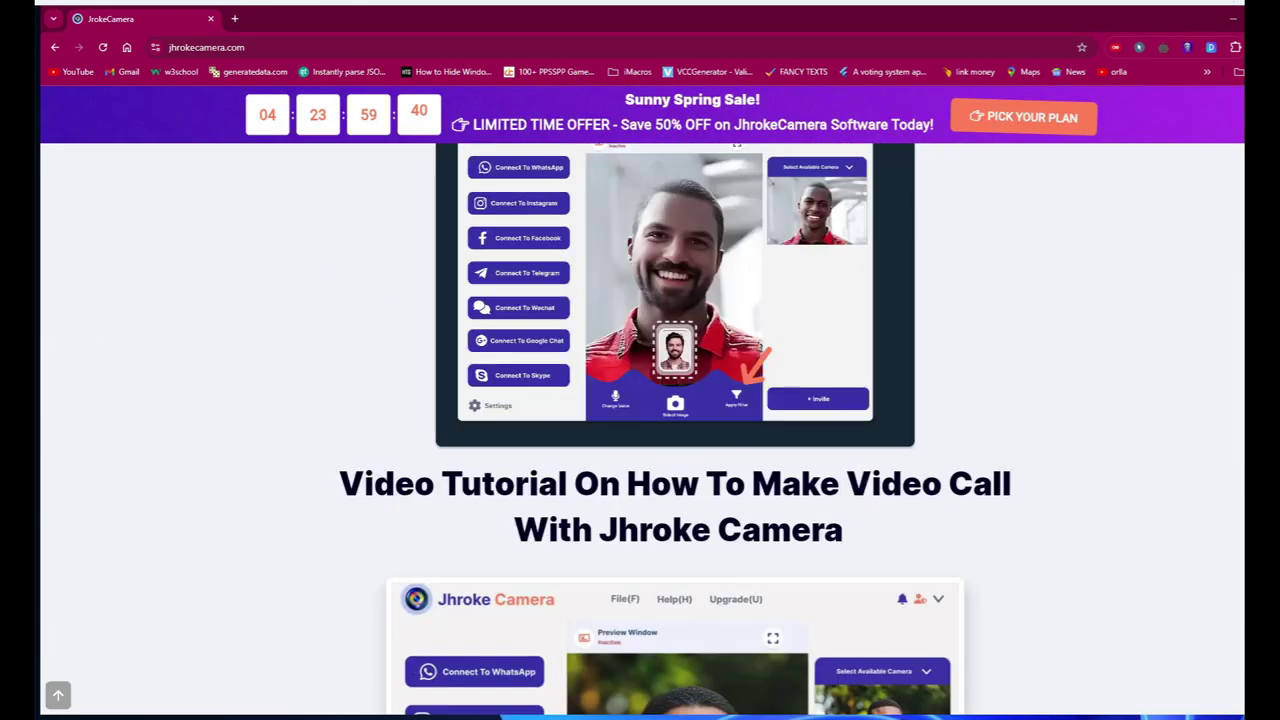
scroll(200, 600, up, 10)
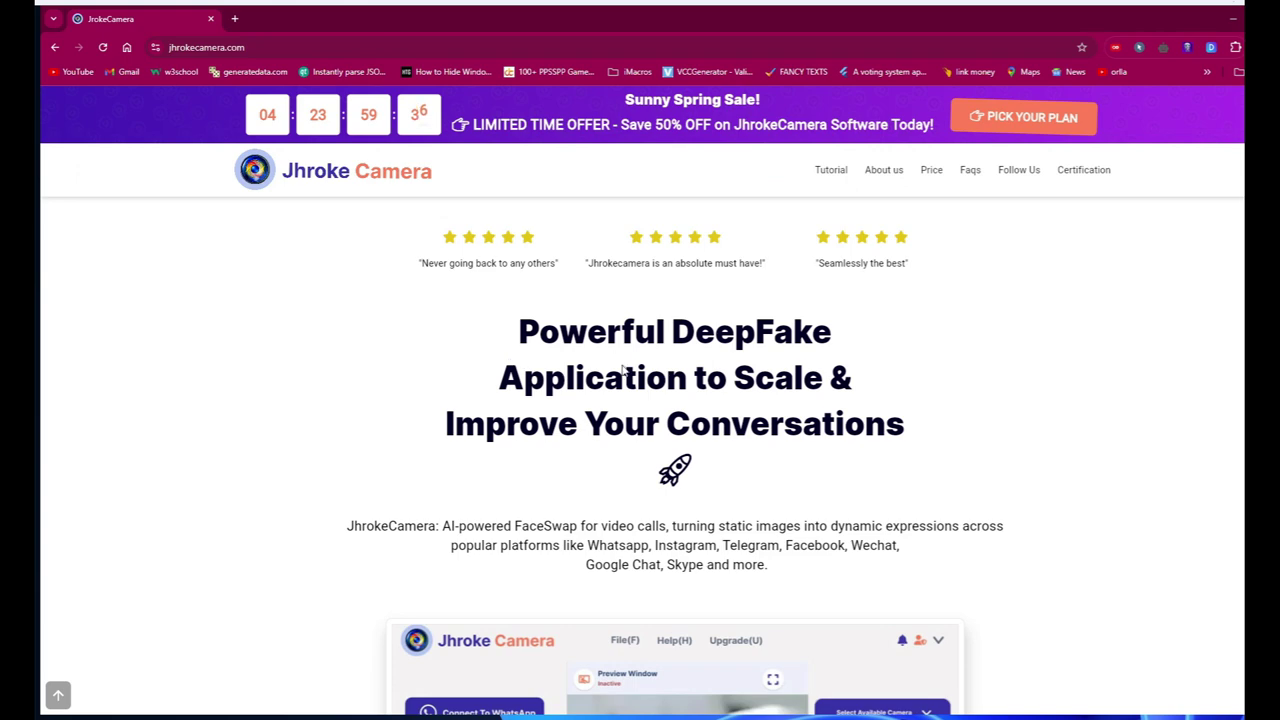
- Go to the site's Tutorial section and examine the five illustrated setup steps and the video call tutorial
click(828, 172)
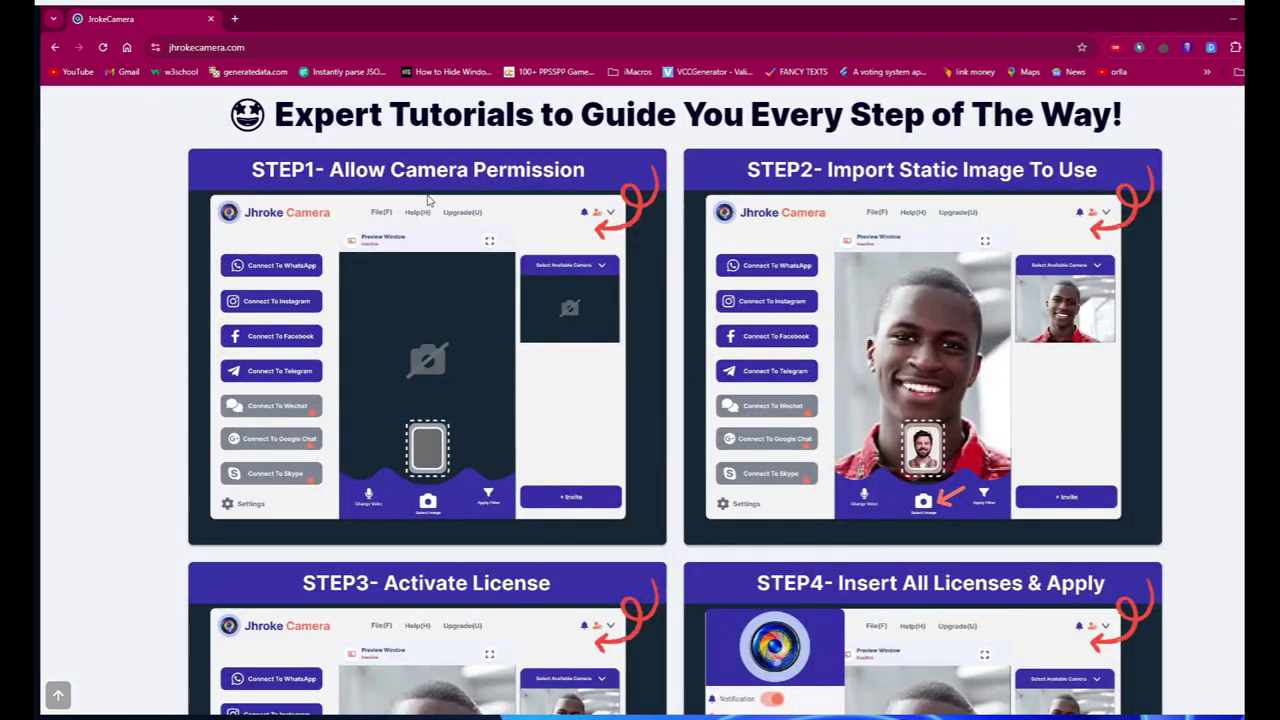
scroll(557, 478, down, 7)
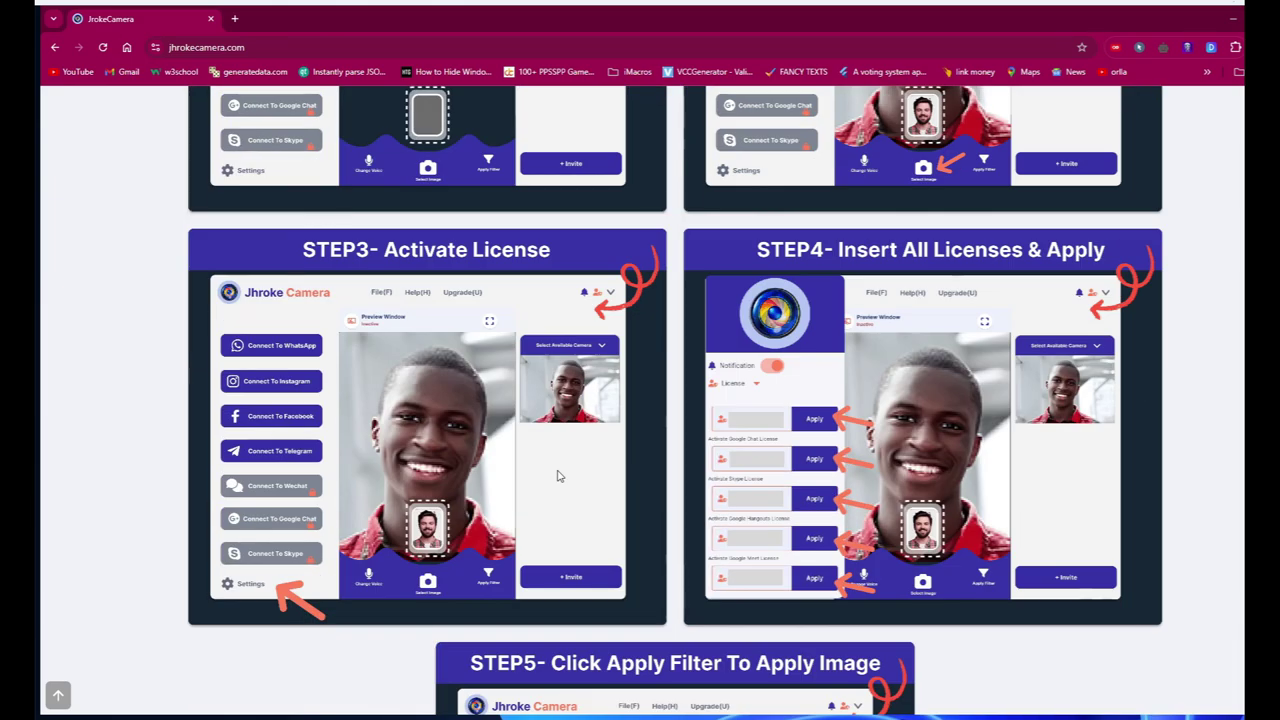
scroll(557, 474, up, 7)
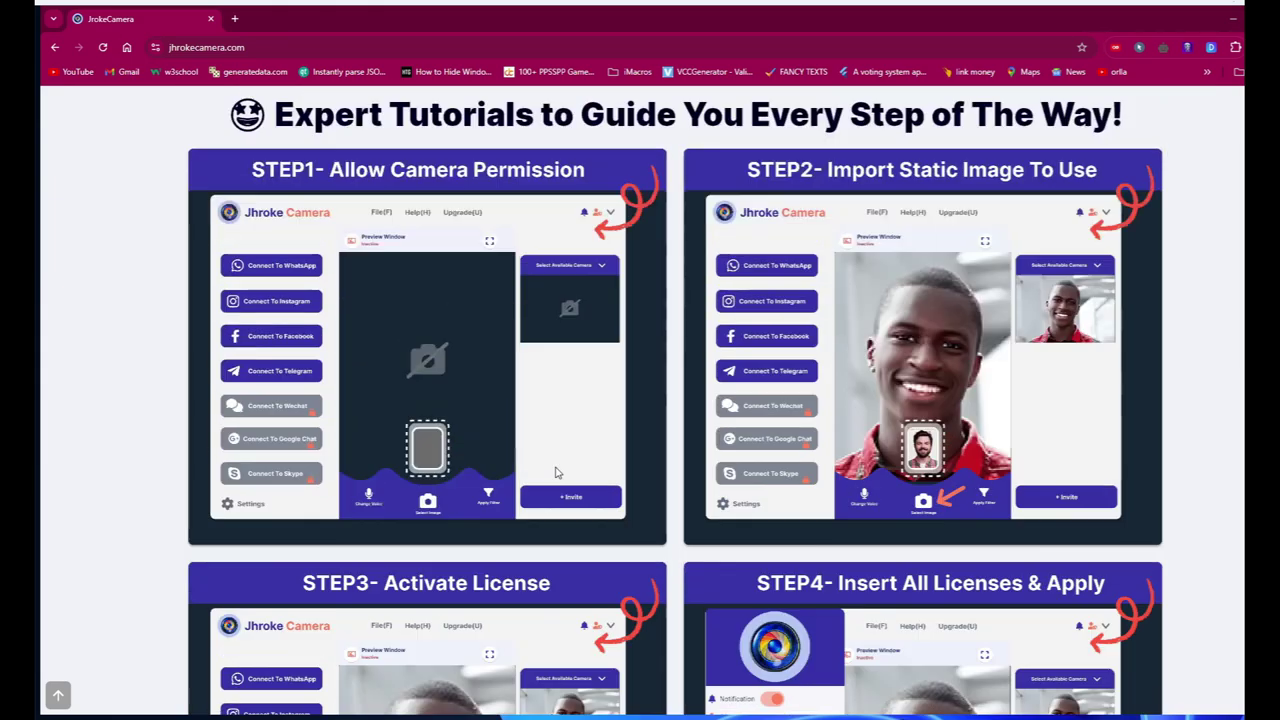
scroll(557, 473, down, 7)
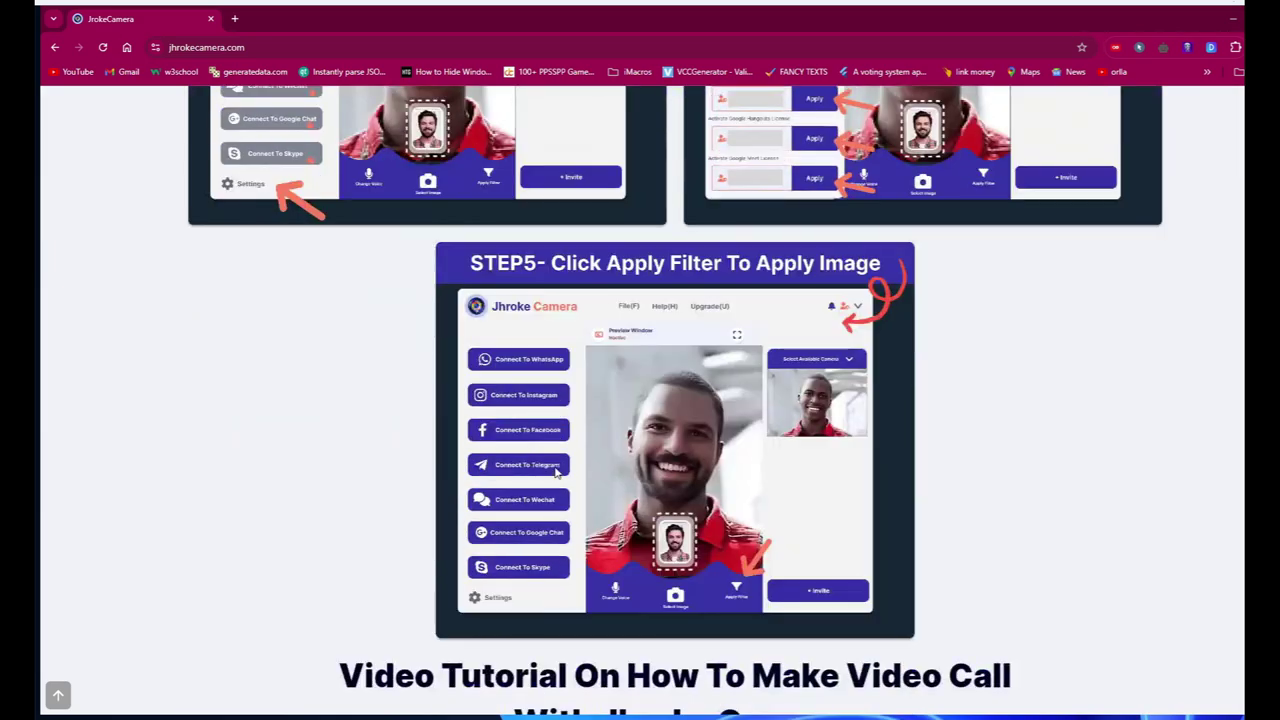
scroll(557, 472, down, 9)
scroll(575, 462, up, 9)
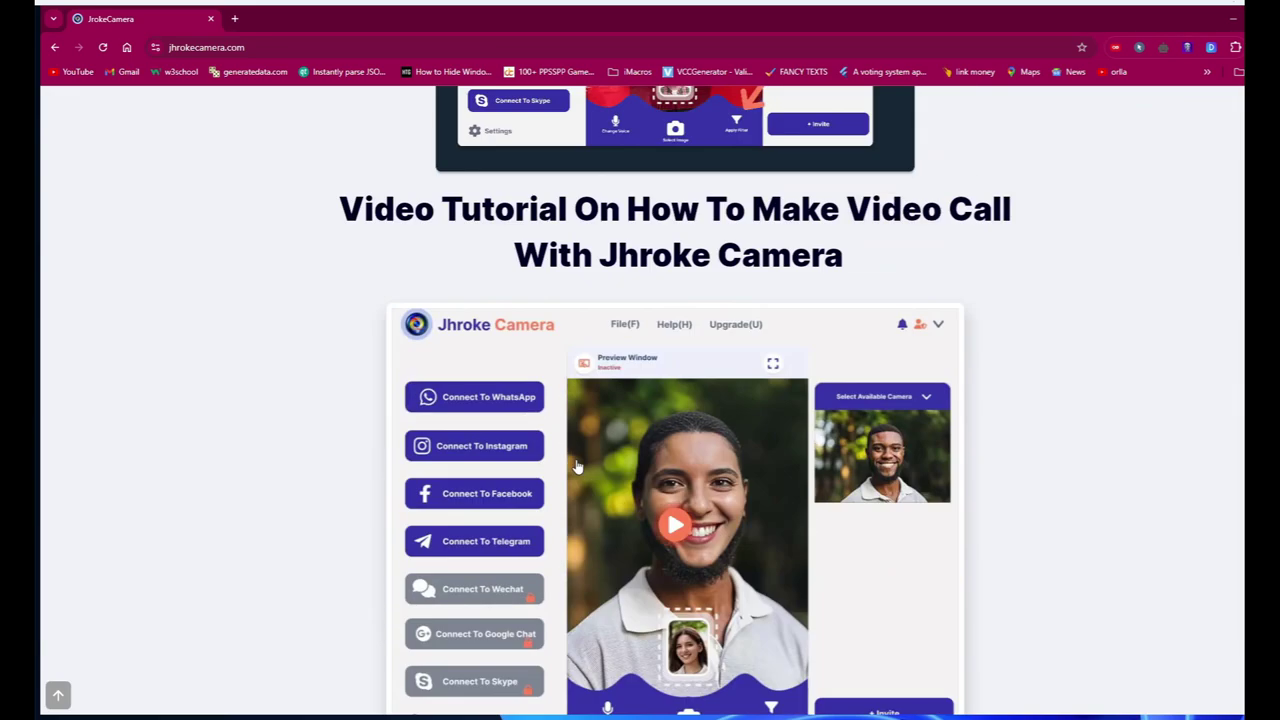
- Return to the start of the page and go to the Price section to view the Standard, Pro and Plus plans
click(57, 698)
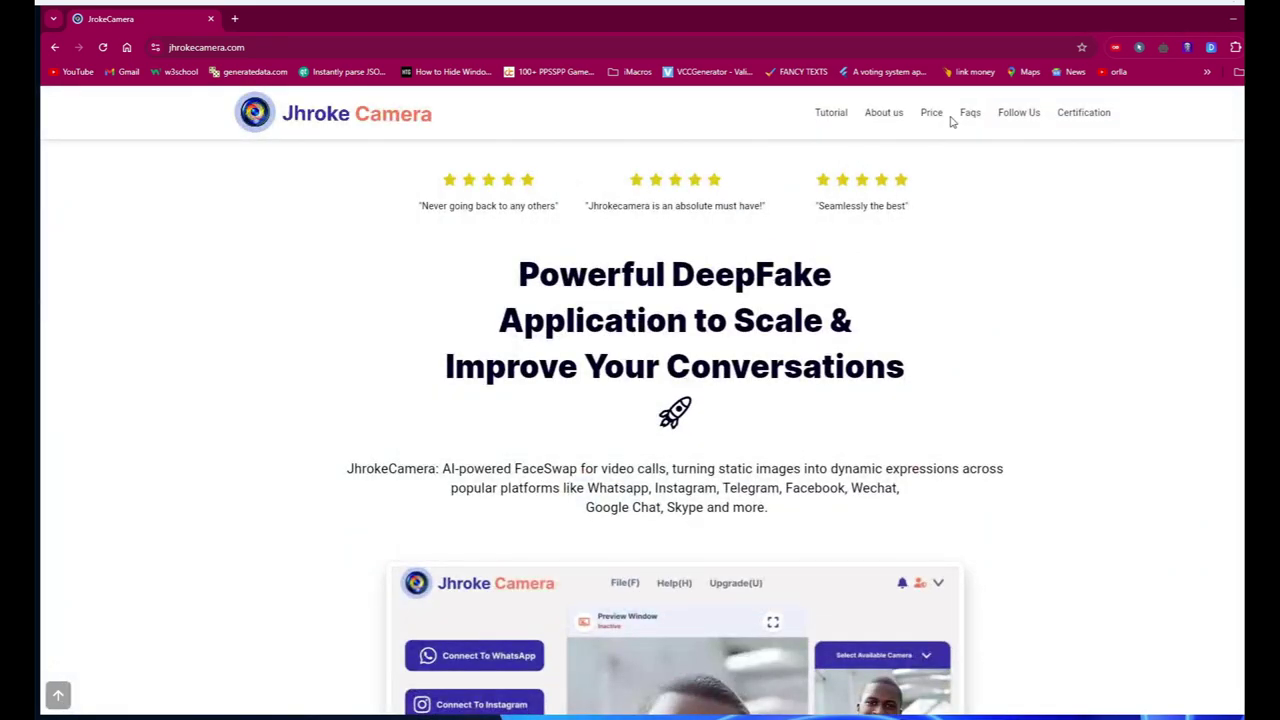
click(933, 113)
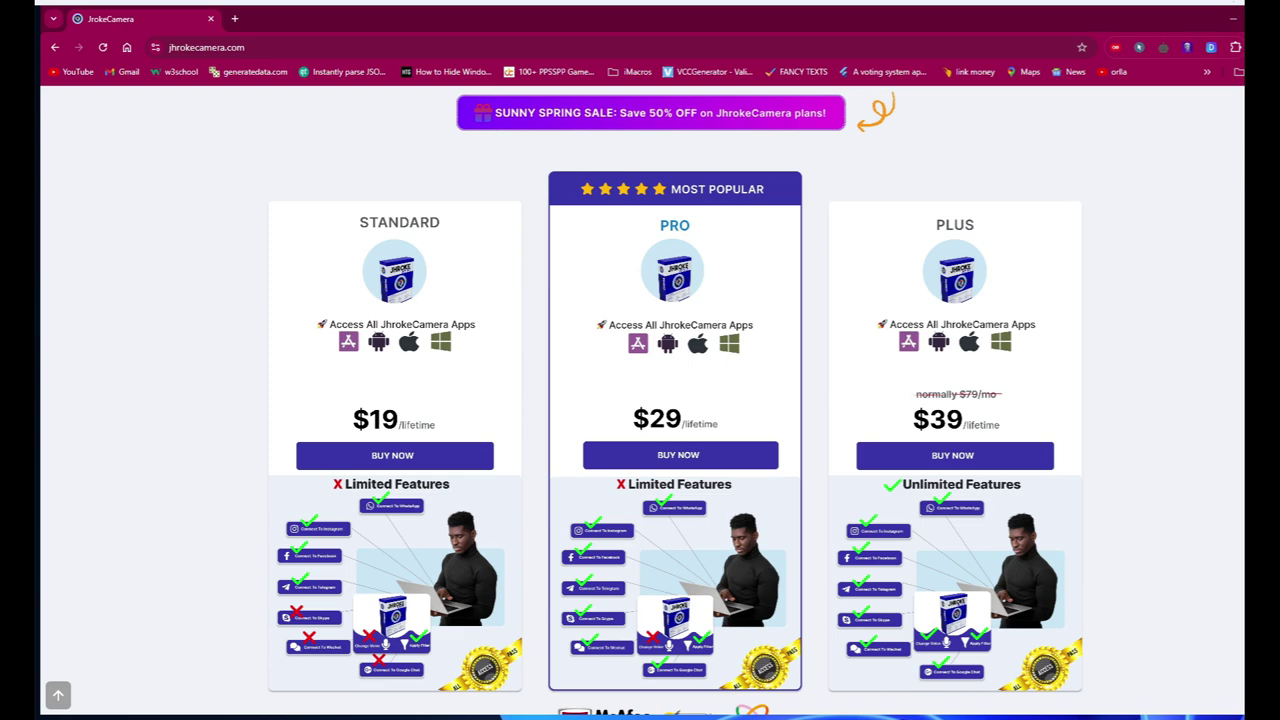
- Minimise the browser to locate the JhrokeCameraPro.rar archive on the desktop, and bring the browser back at full size
click(1231, 20)
drag(108, 558, 165, 497)
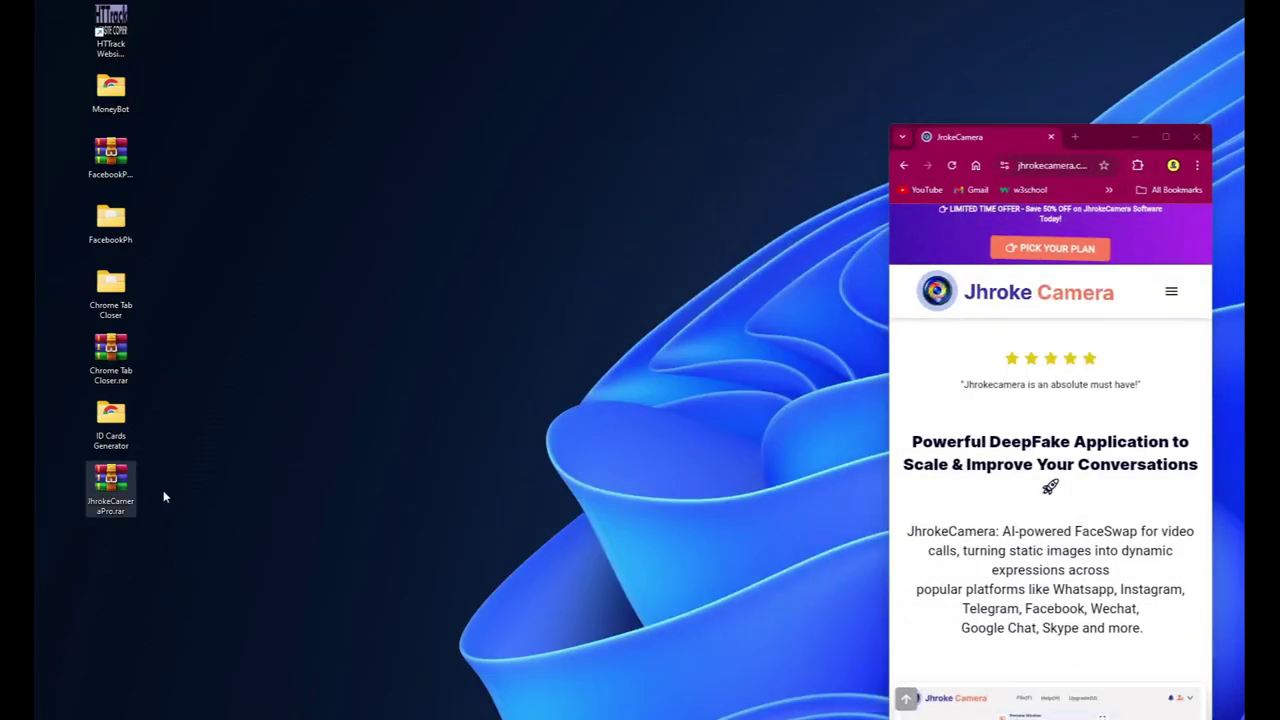
click(1165, 136)
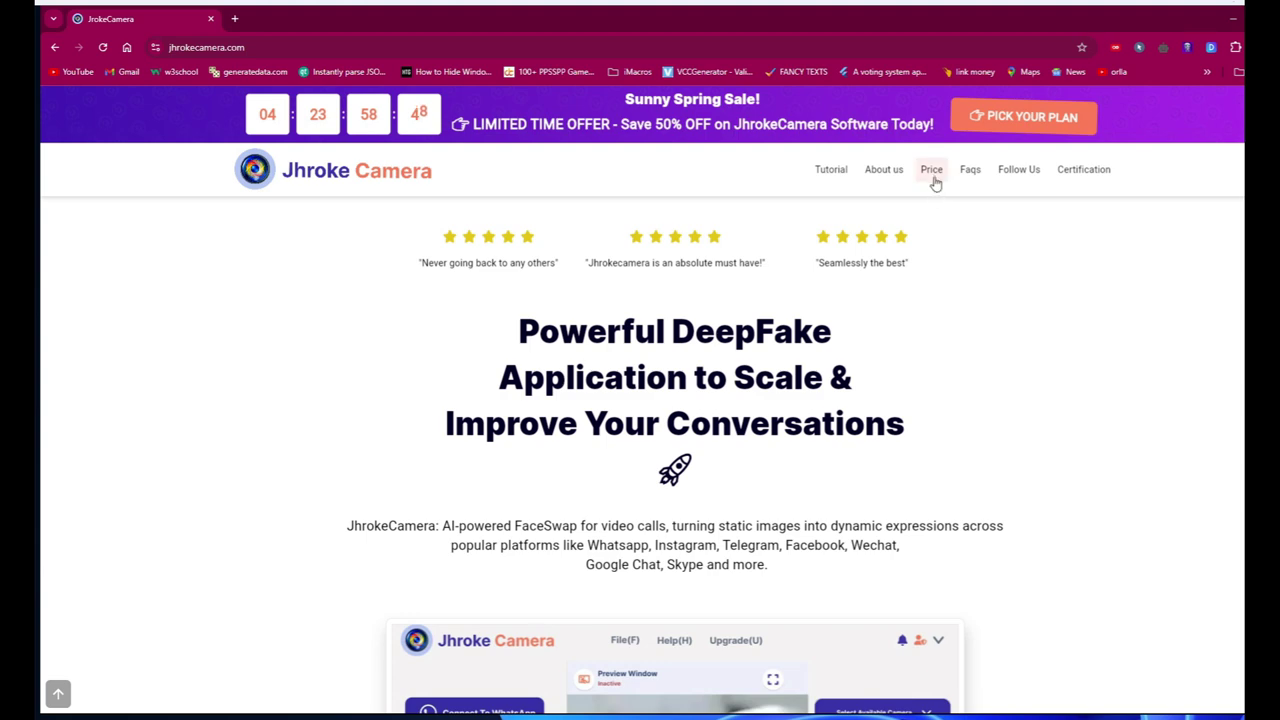
- Go to the Price section again and compare the prices and included features of the Standard, Pro and Plus plans
click(932, 172)
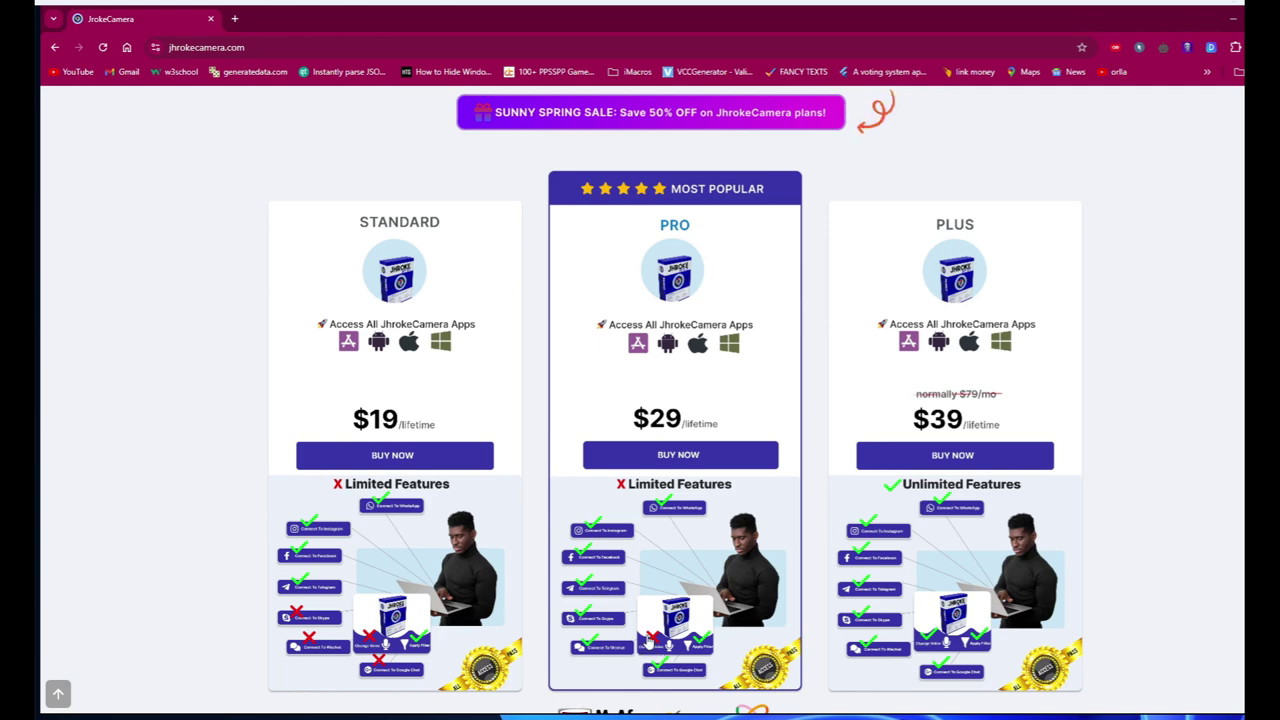
scroll(648, 656, up, 3)
scroll(648, 641, down, 4)
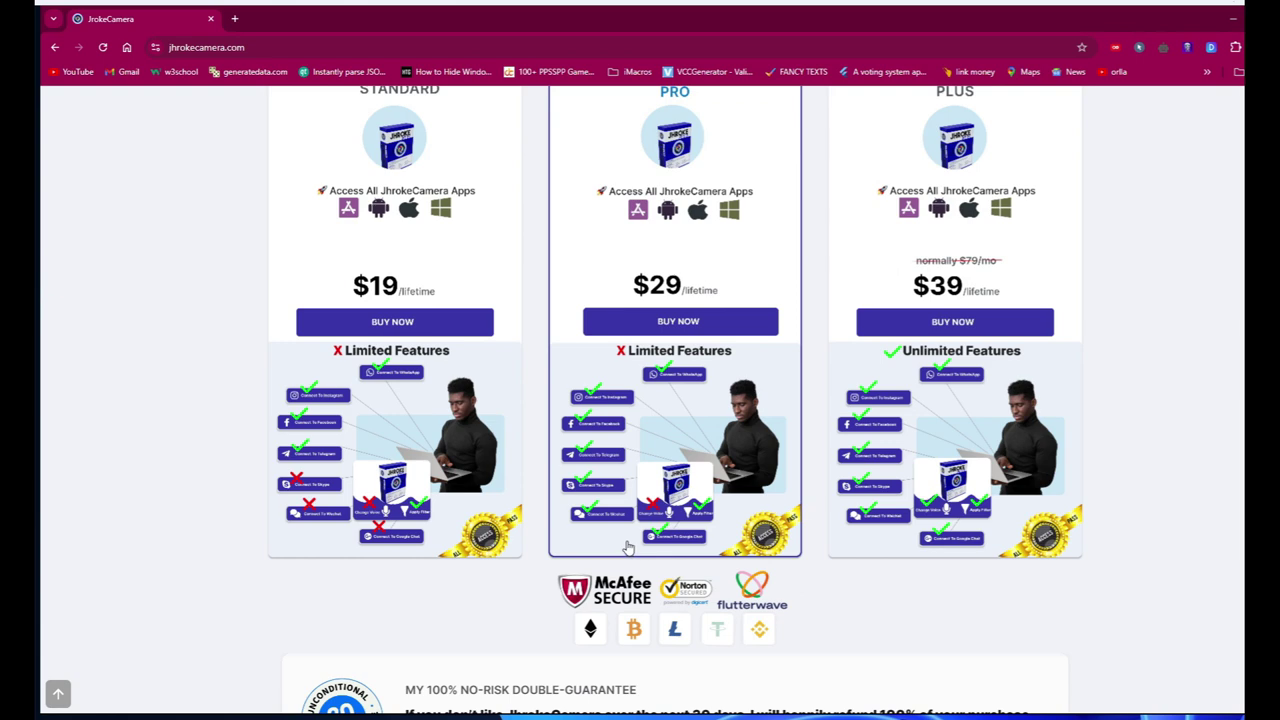
key(ctrl+minus)
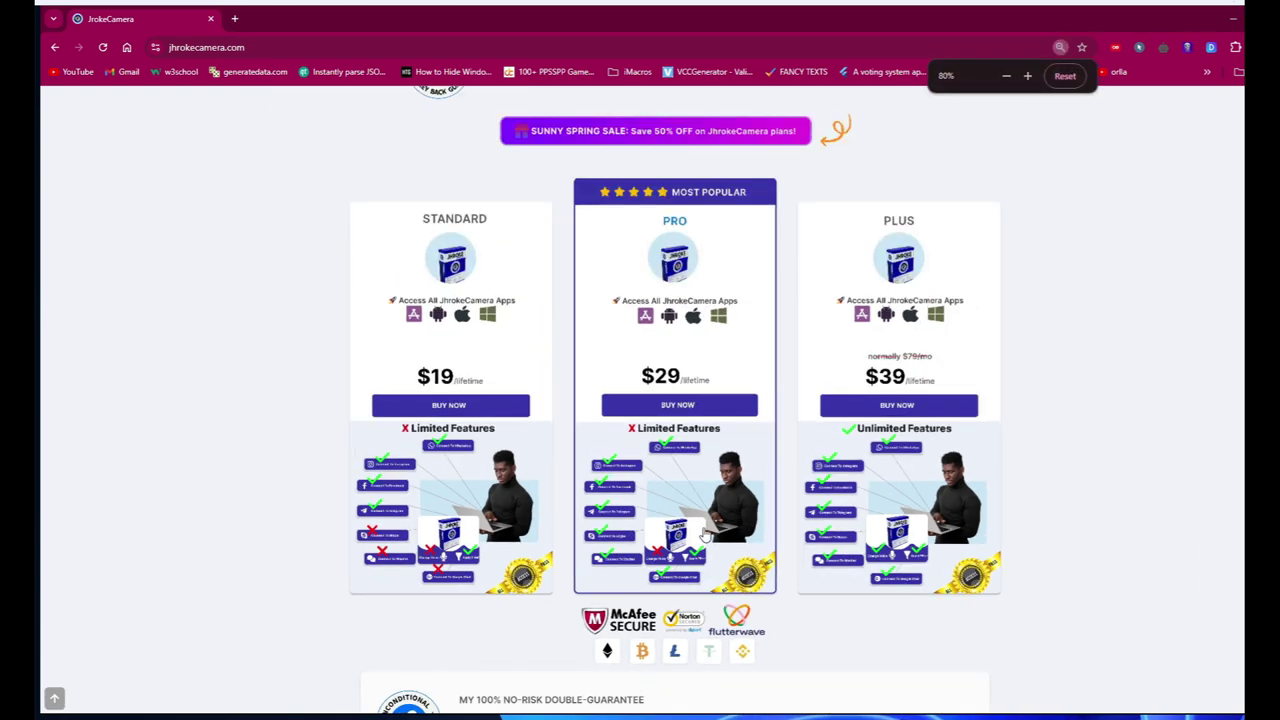
key(ctrl+plus)
key(ctrl+plus)
key(ctrl+plus)
key(ctrl+plus)
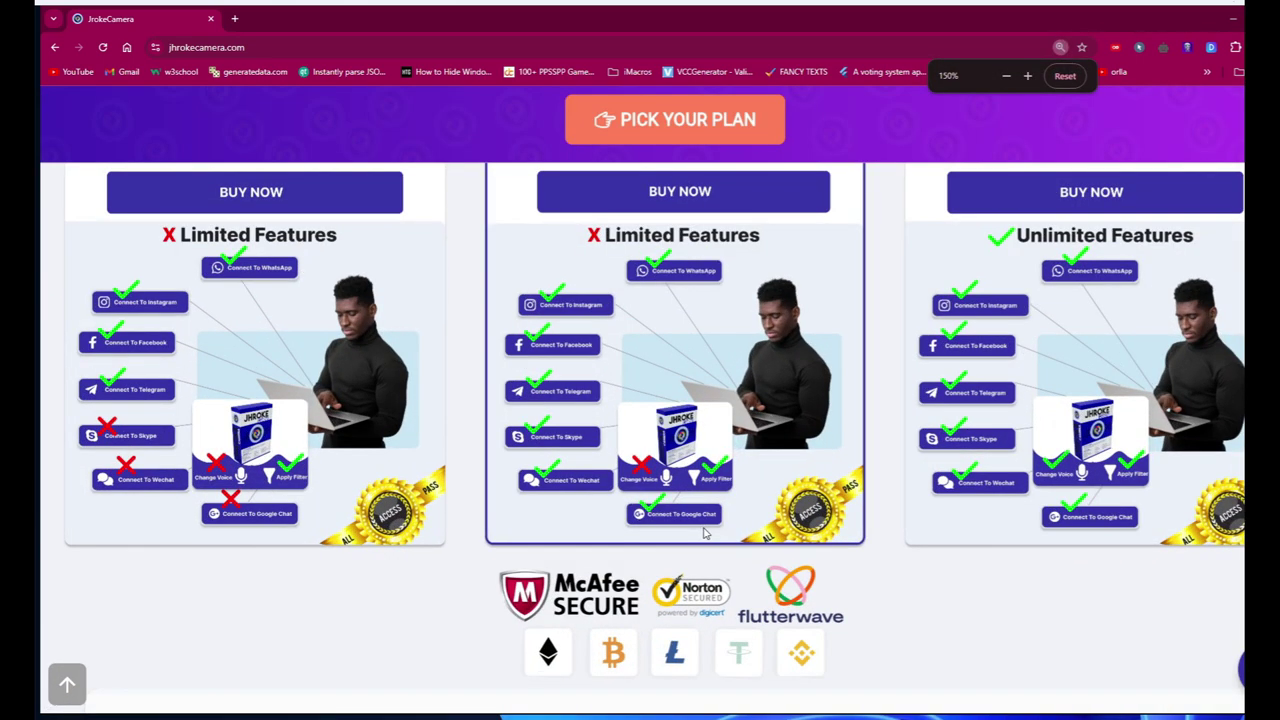
key(ctrl+minus)
key(ctrl+minus)
key(ctrl+minus)
key(ctrl+minus)
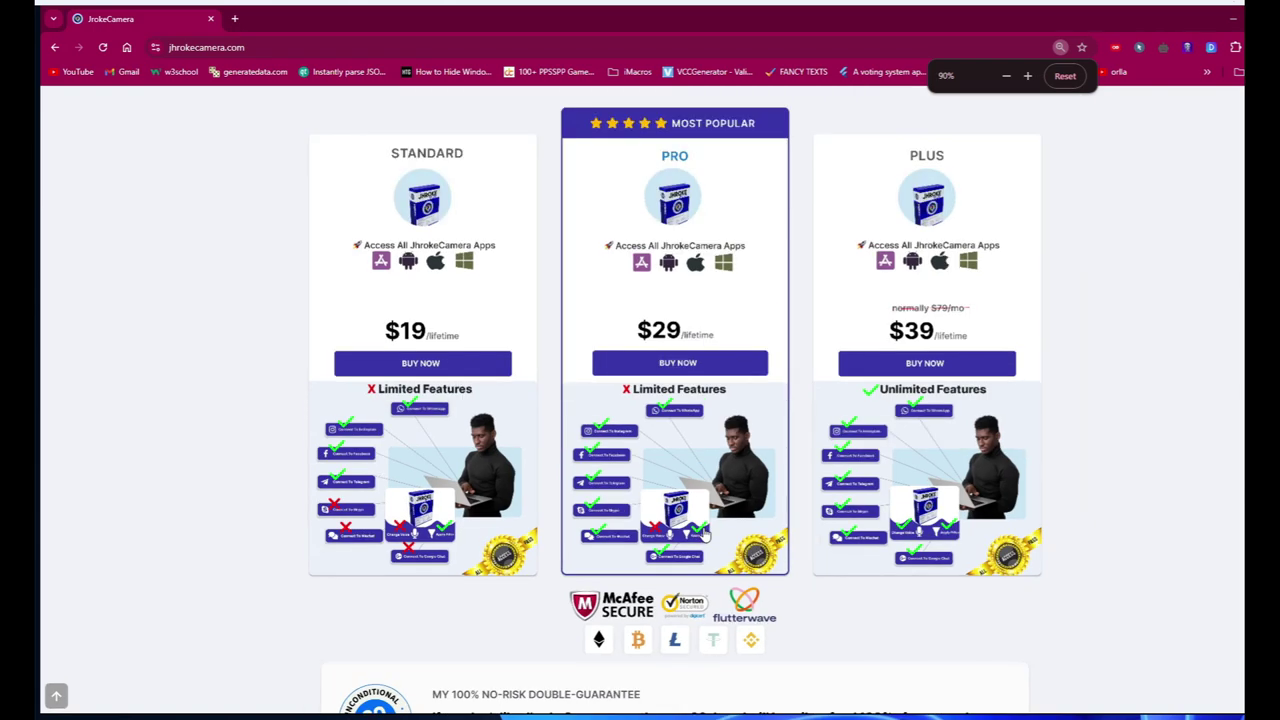
scroll(705, 535, up, 2)
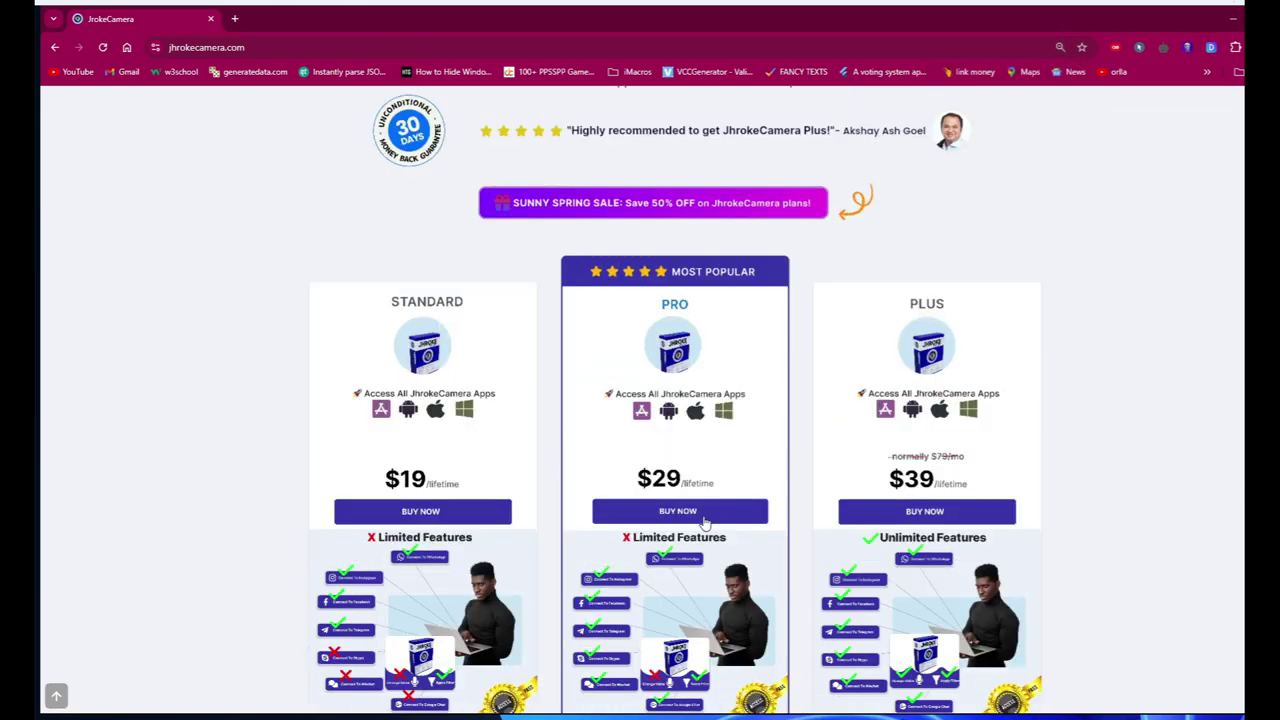
scroll(668, 525, down, 2)
scroll(668, 525, up, 2)
scroll(665, 525, down, 1)
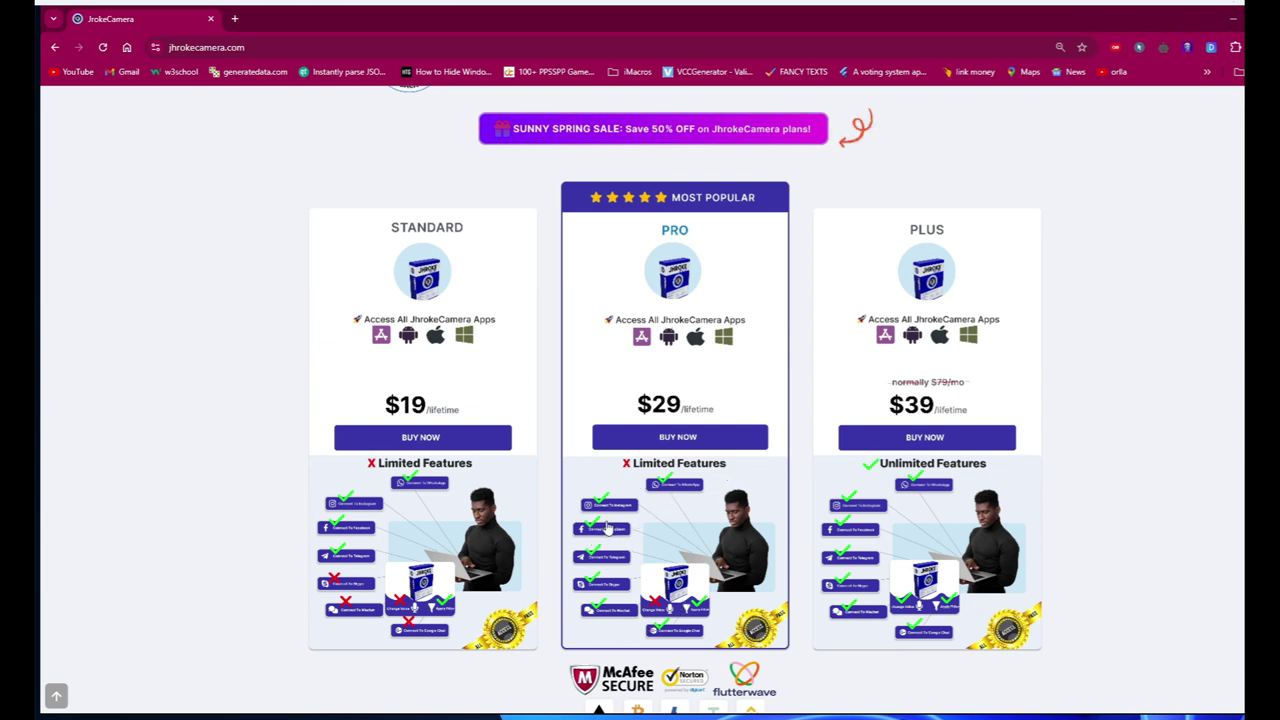
- Choose to buy the Pro plan and review the personal, billing and payment sections of its checkout form
click(666, 442)
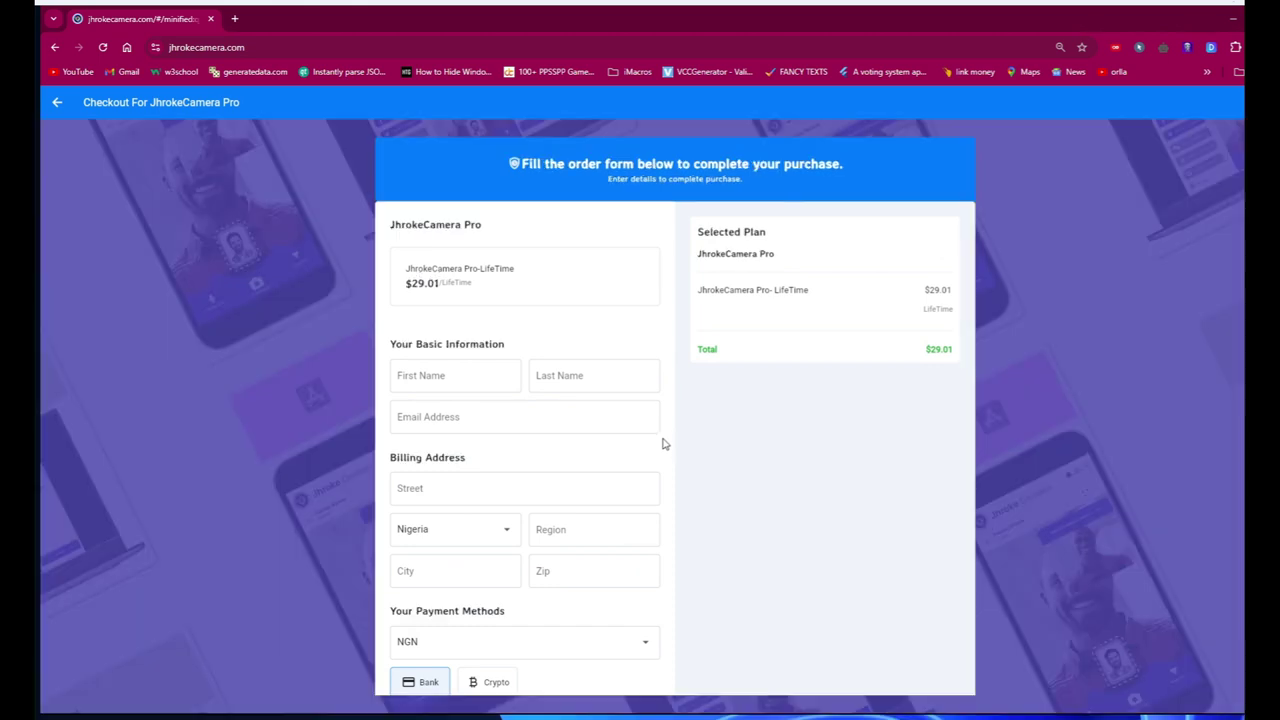
scroll(480, 489, down, 3)
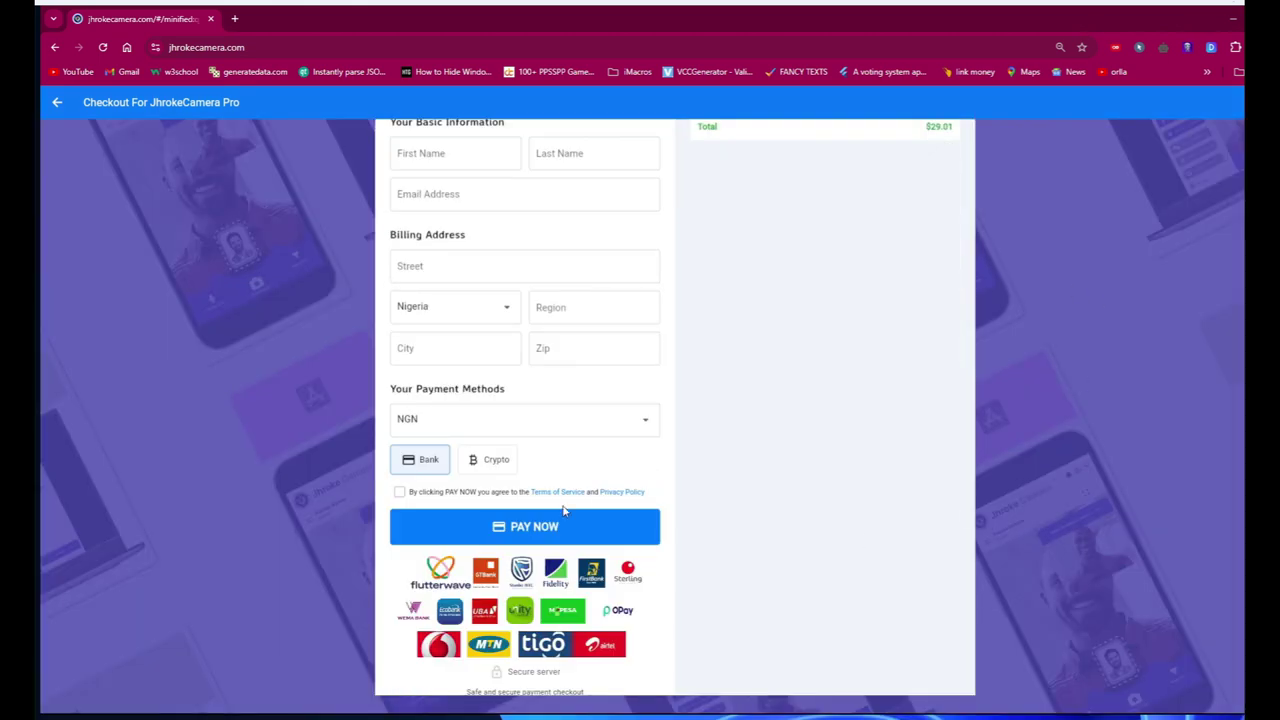
scroll(523, 429, up, 3)
scroll(528, 503, down, 3)
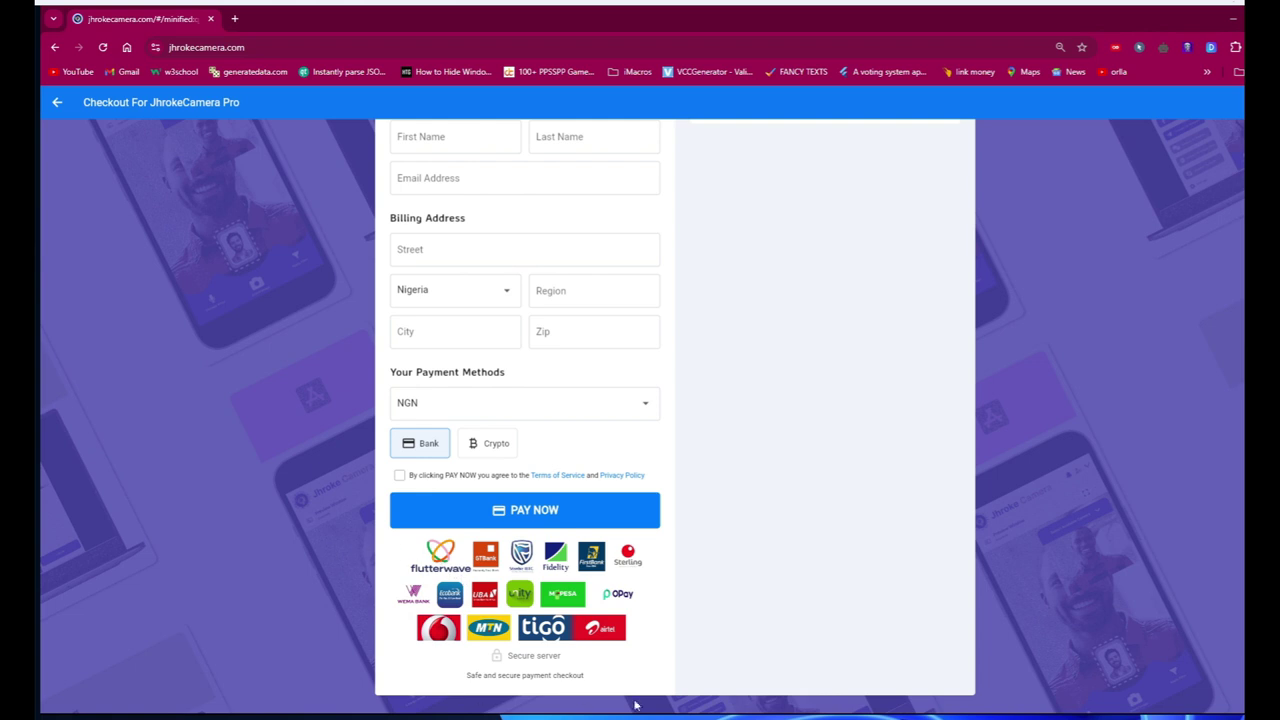
- Browse the currencies offered for payment in the checkout form and close the list without choosing another one
click(479, 408)
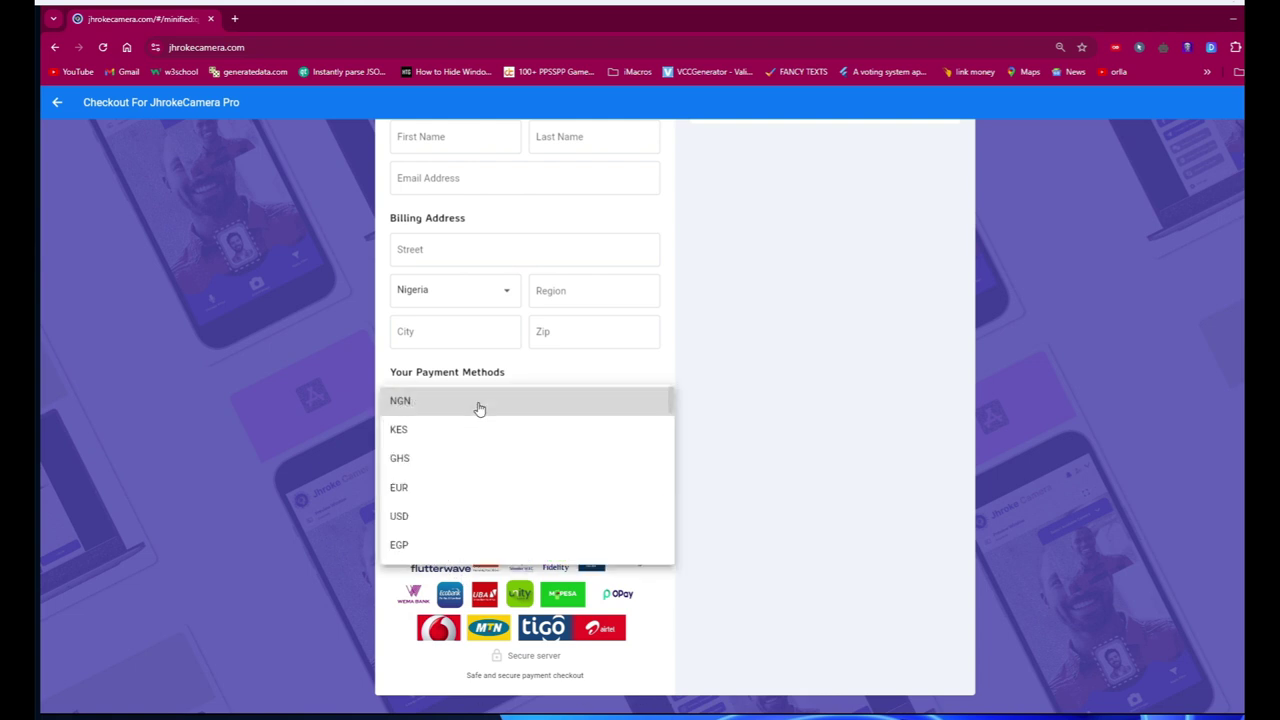
scroll(470, 500, down, 3)
scroll(472, 502, down, 20)
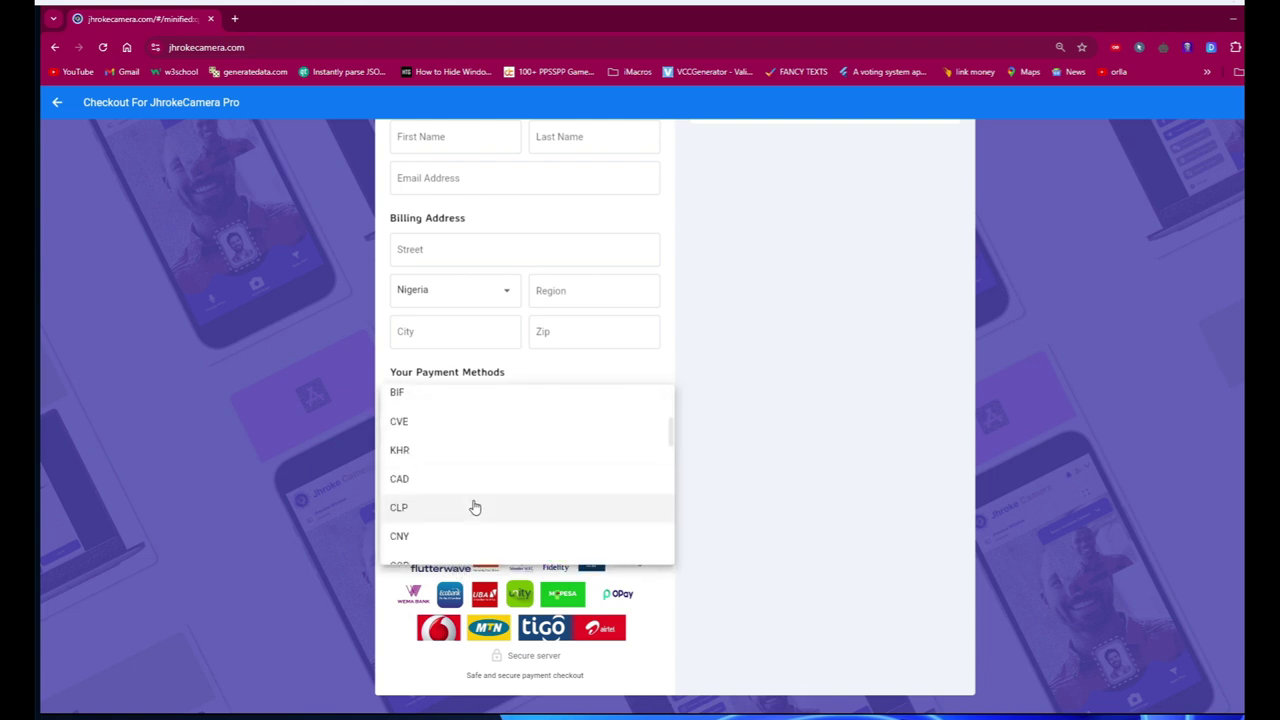
scroll(478, 508, up, 10)
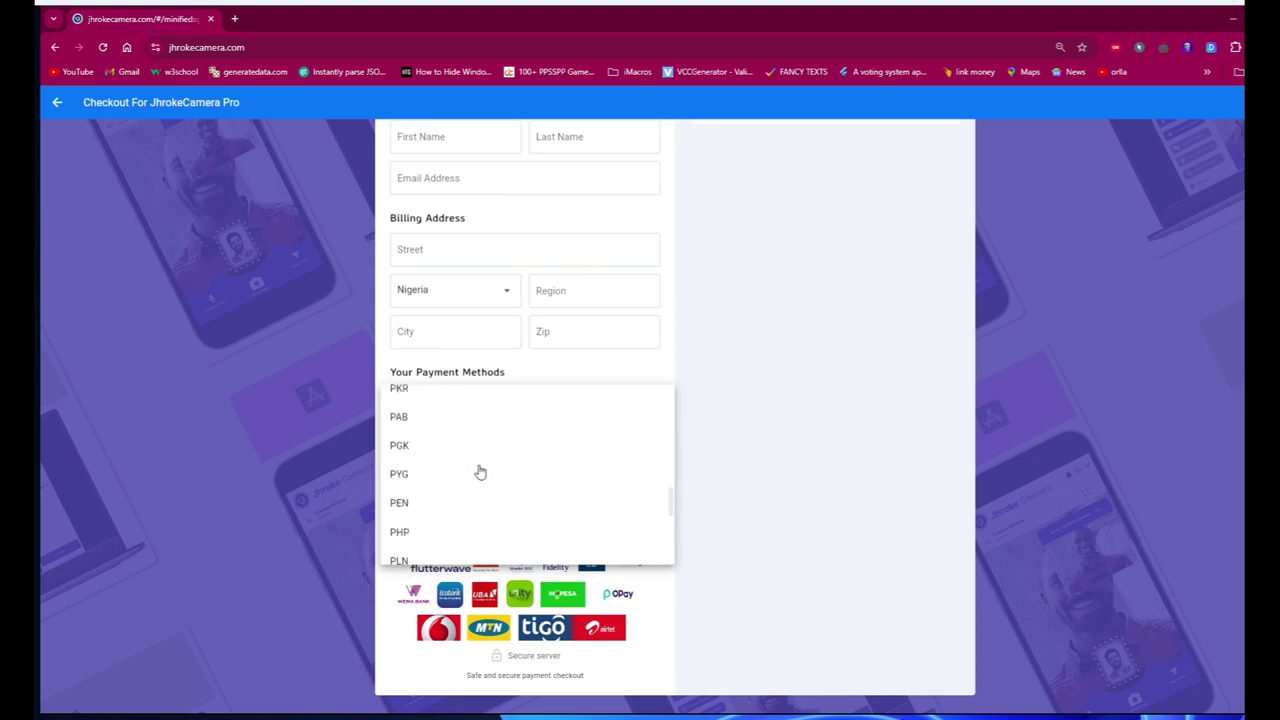
click(746, 453)
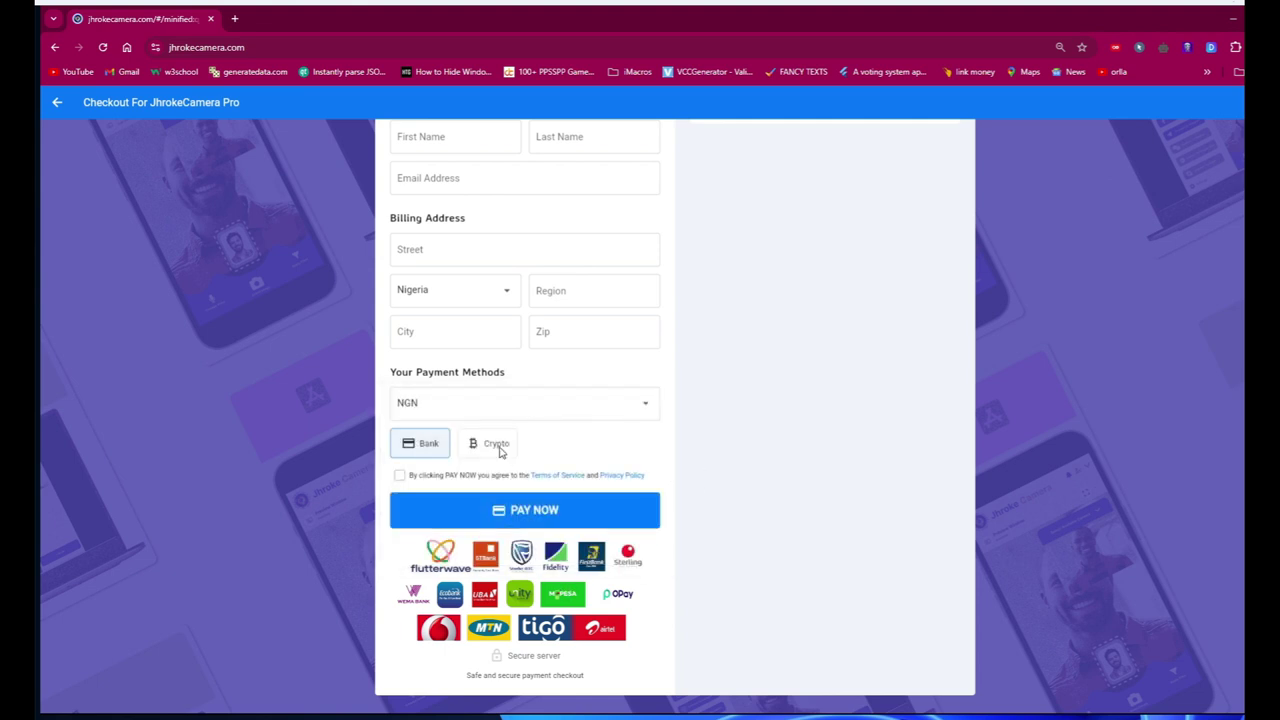
- Switch the payment method in the checkout form to Crypto and back to Bank
click(498, 445)
scroll(443, 507, up, 1)
click(418, 556)
scroll(420, 560, up, 1)
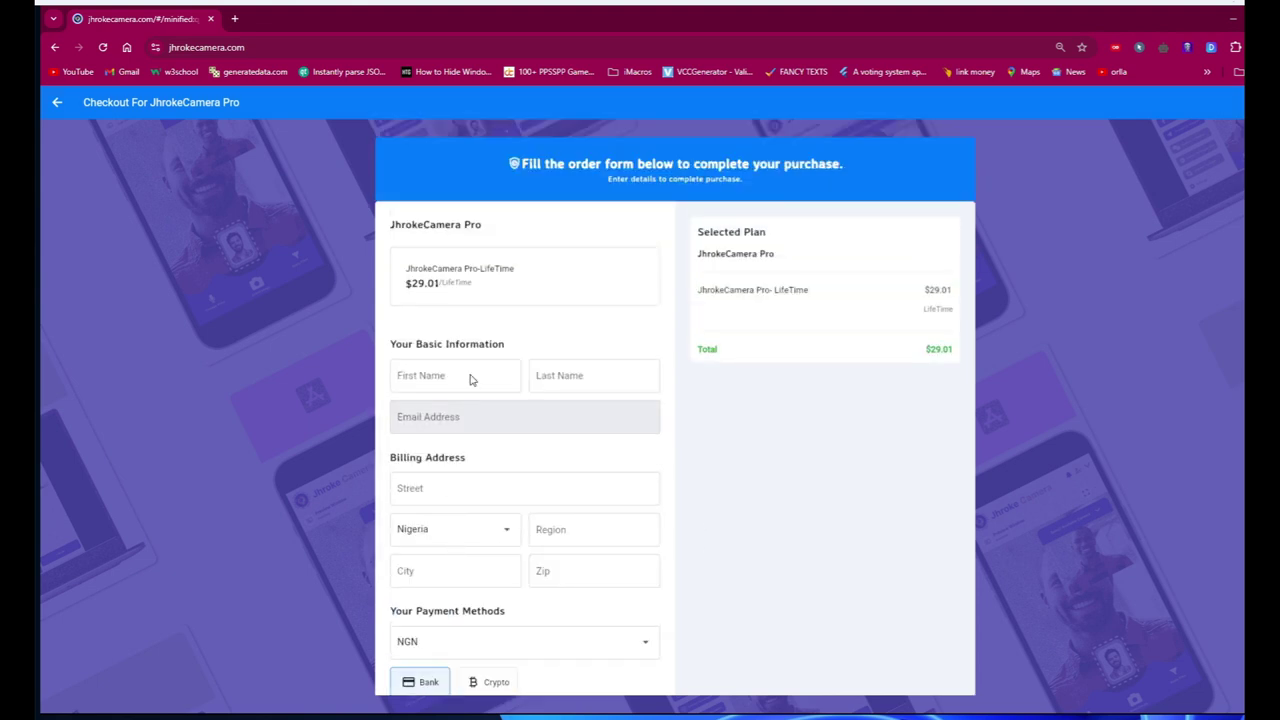
- Agree to the Terms of Service and Privacy Policy in the checkout form
scroll(470, 380, down, 2)
scroll(440, 560, up, 2)
scroll(410, 530, down, 2)
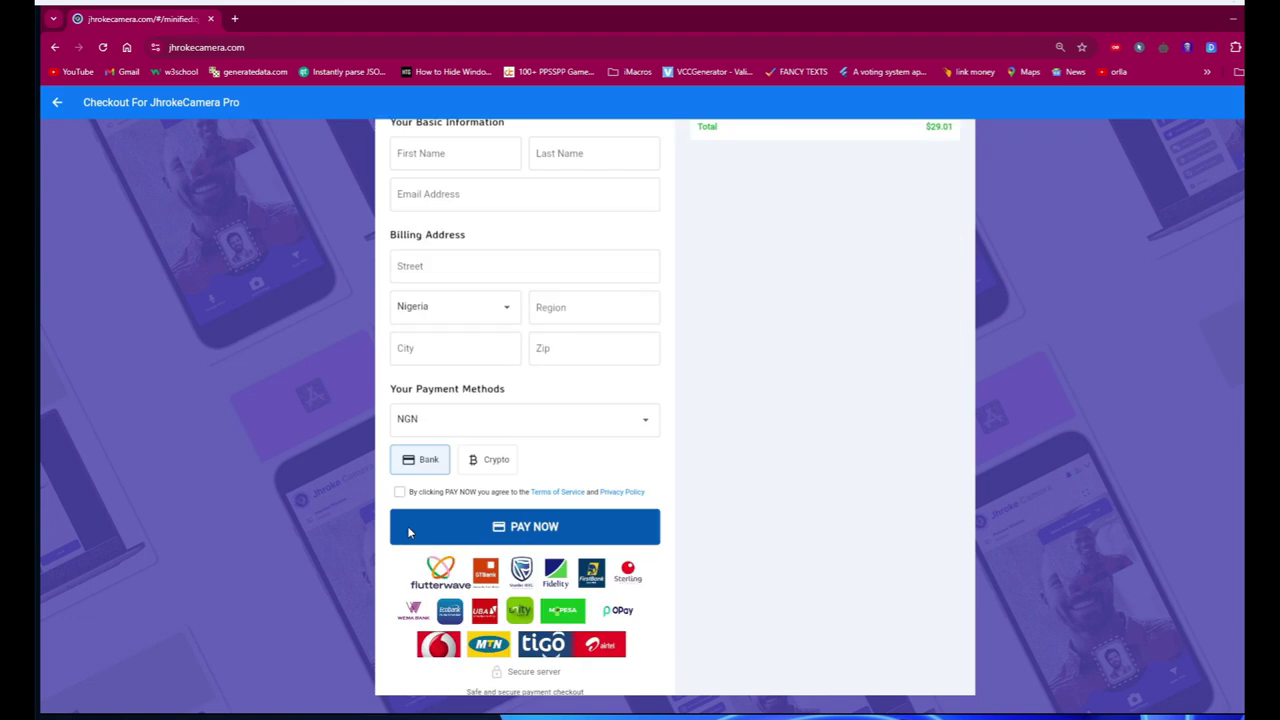
click(399, 491)
- Review the whole JhrokeCamera Pro checkout form, from the selected plan and personal details to the payment options
scroll(738, 488, up, 2)
scroll(600, 400, down, 3)
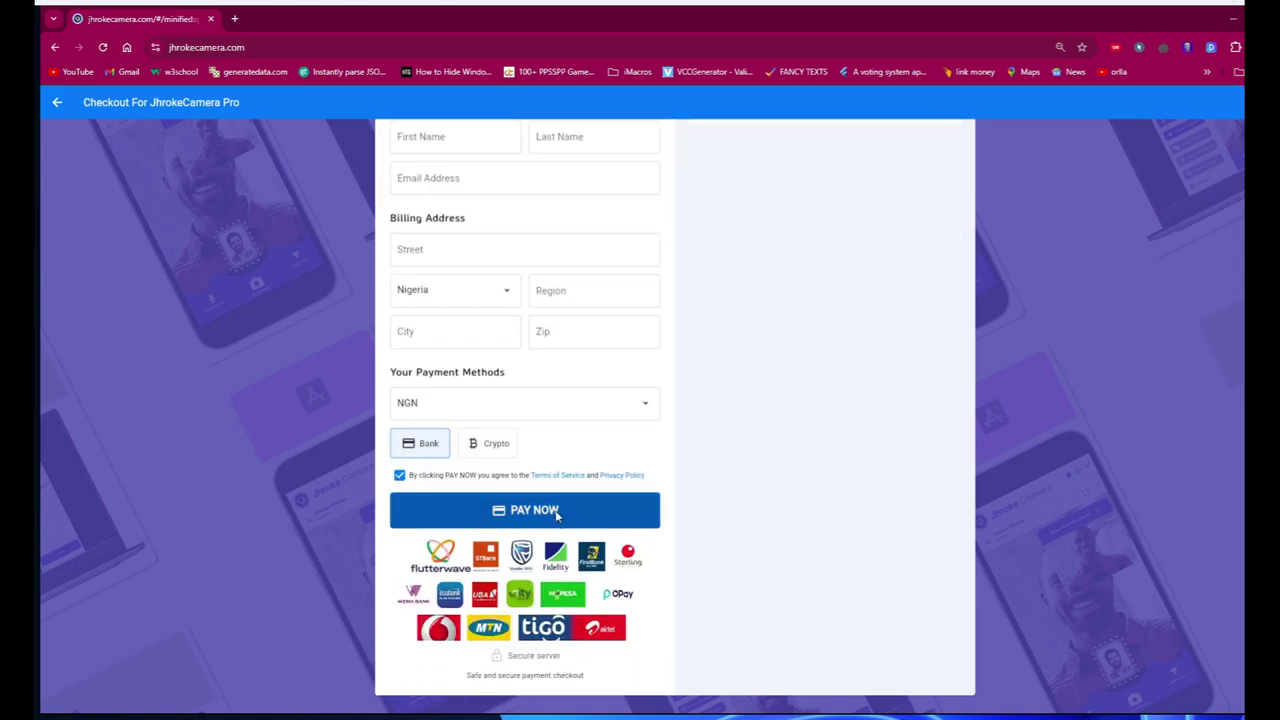
scroll(540, 505, up, 2)
scroll(457, 537, down, 3)
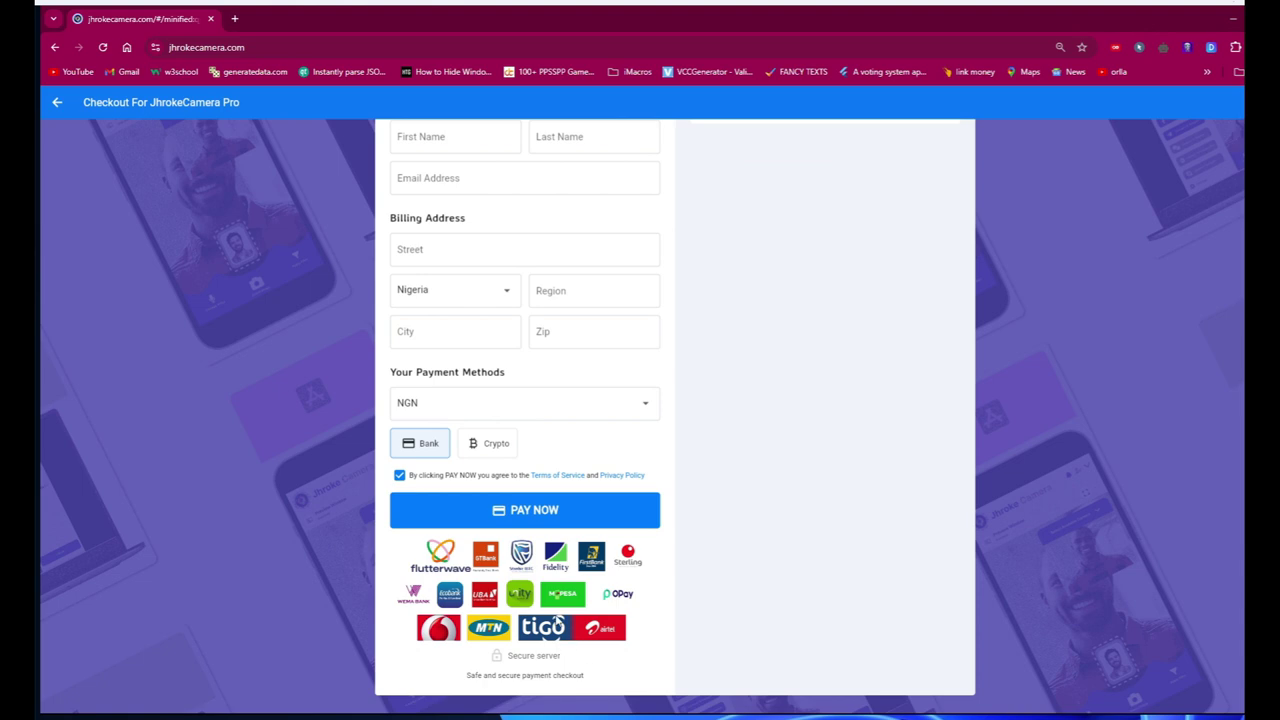
scroll(557, 625, up, 2)
scroll(700, 500, down, 3)
scroll(755, 493, up, 2)
scroll(680, 488, down, 2)
scroll(600, 487, up, 2)
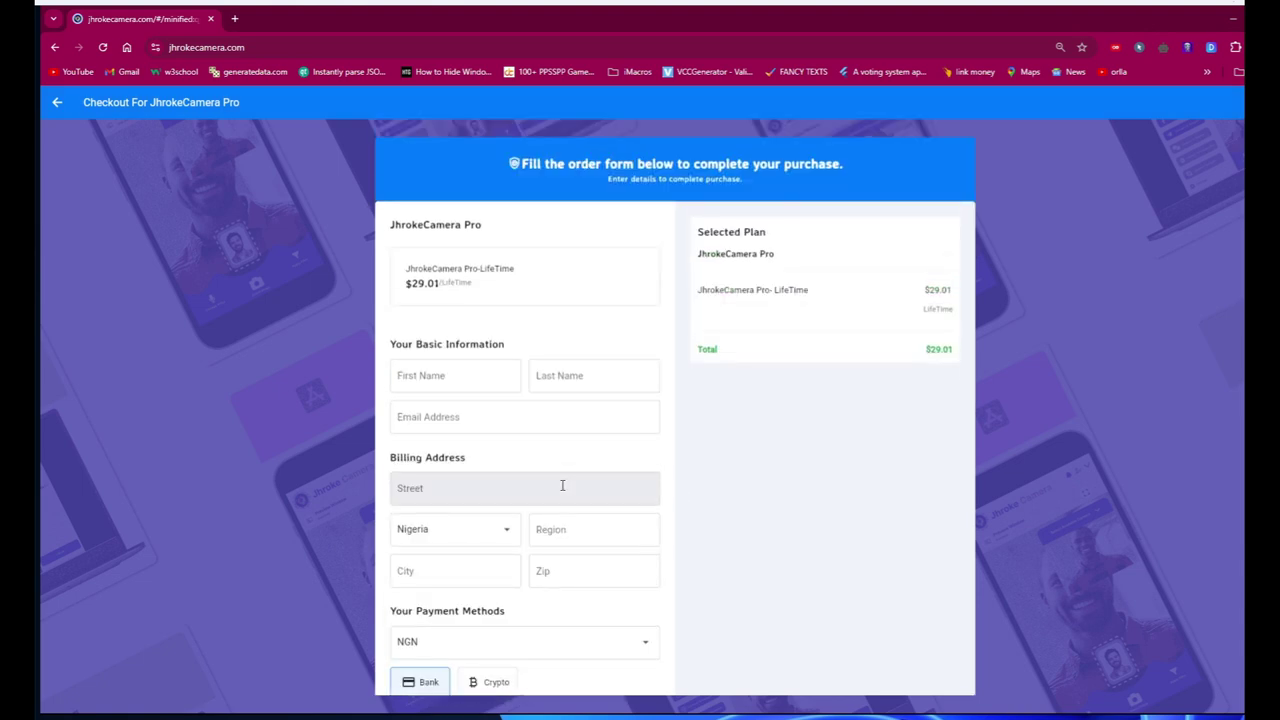
scroll(690, 436, down, 3)
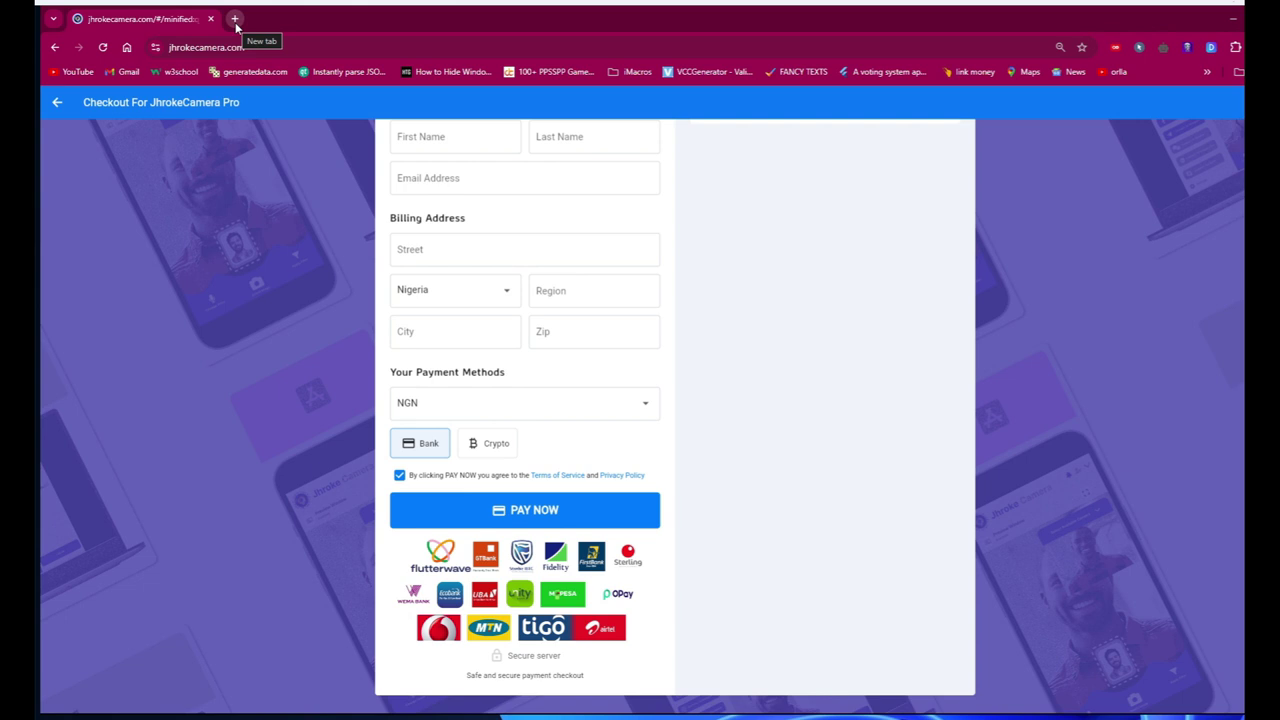
scroll(586, 417, up, 3)
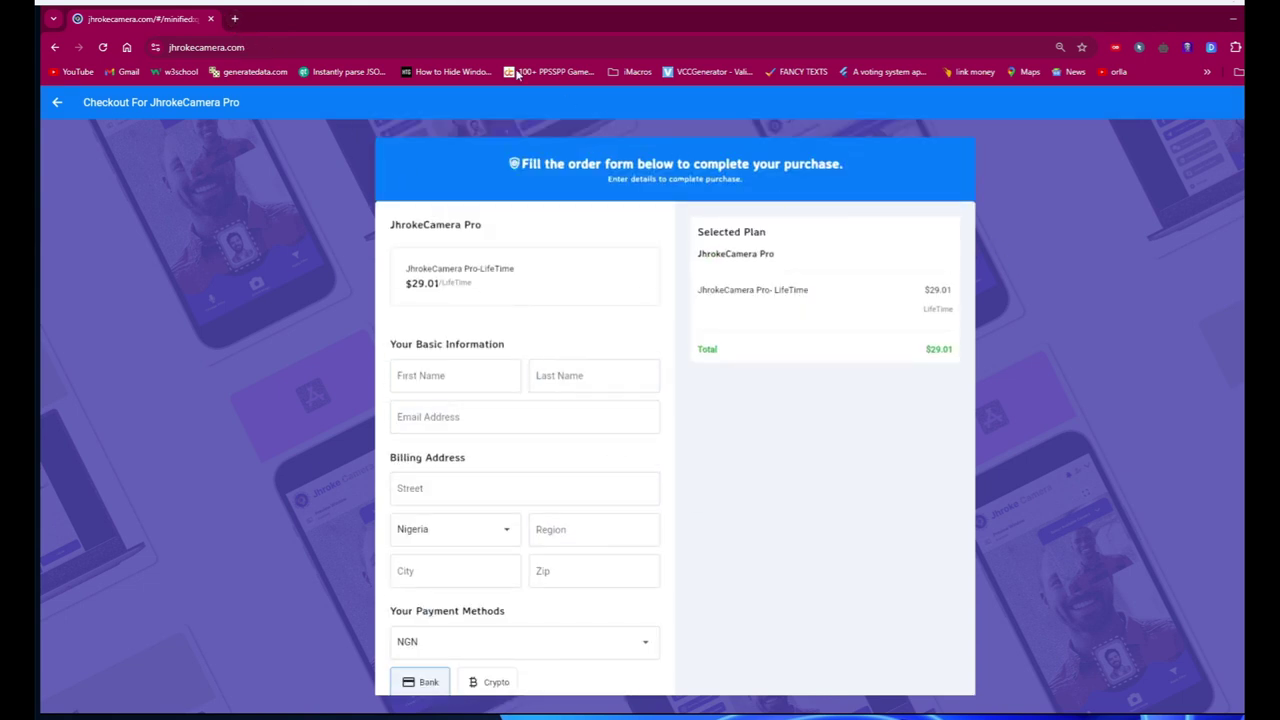
- Search Google for "zip file extractor" in a new tab, view WinRAR's page on opening ZIP files, and close the tab
key(ctrl+t)
text(zip fileext)
click(260, 109)
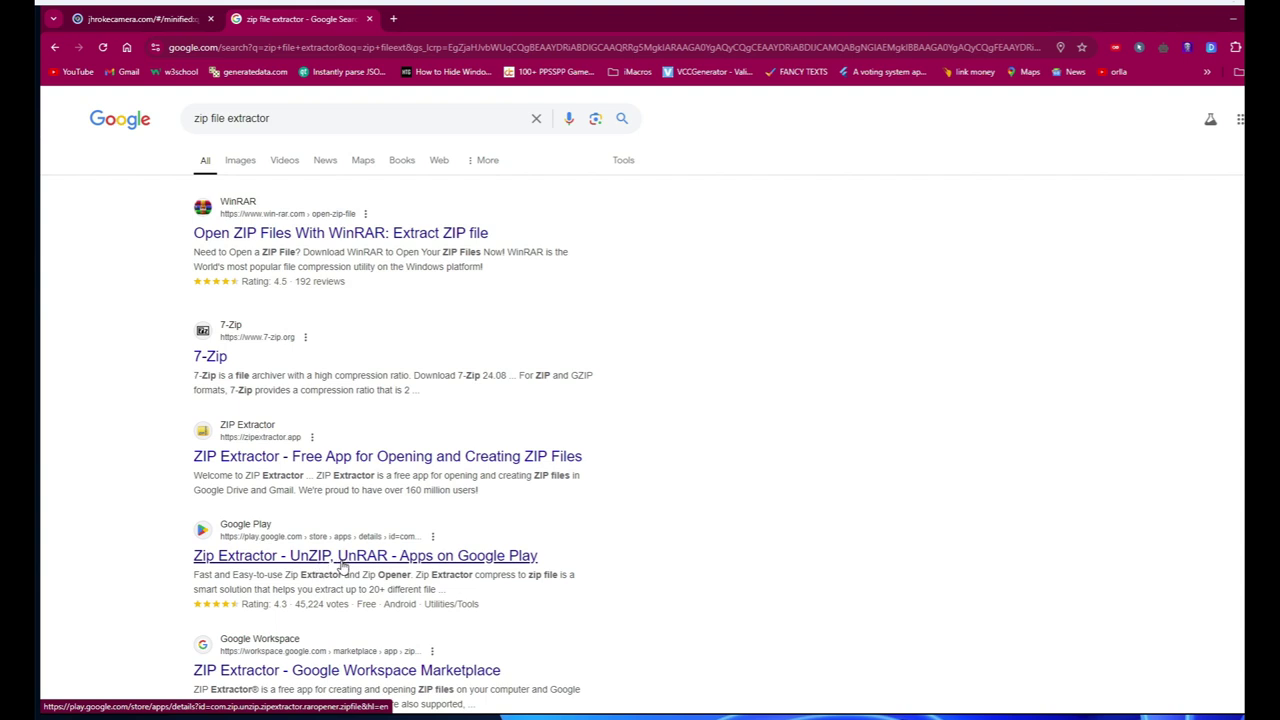
scroll(420, 500, down, 3)
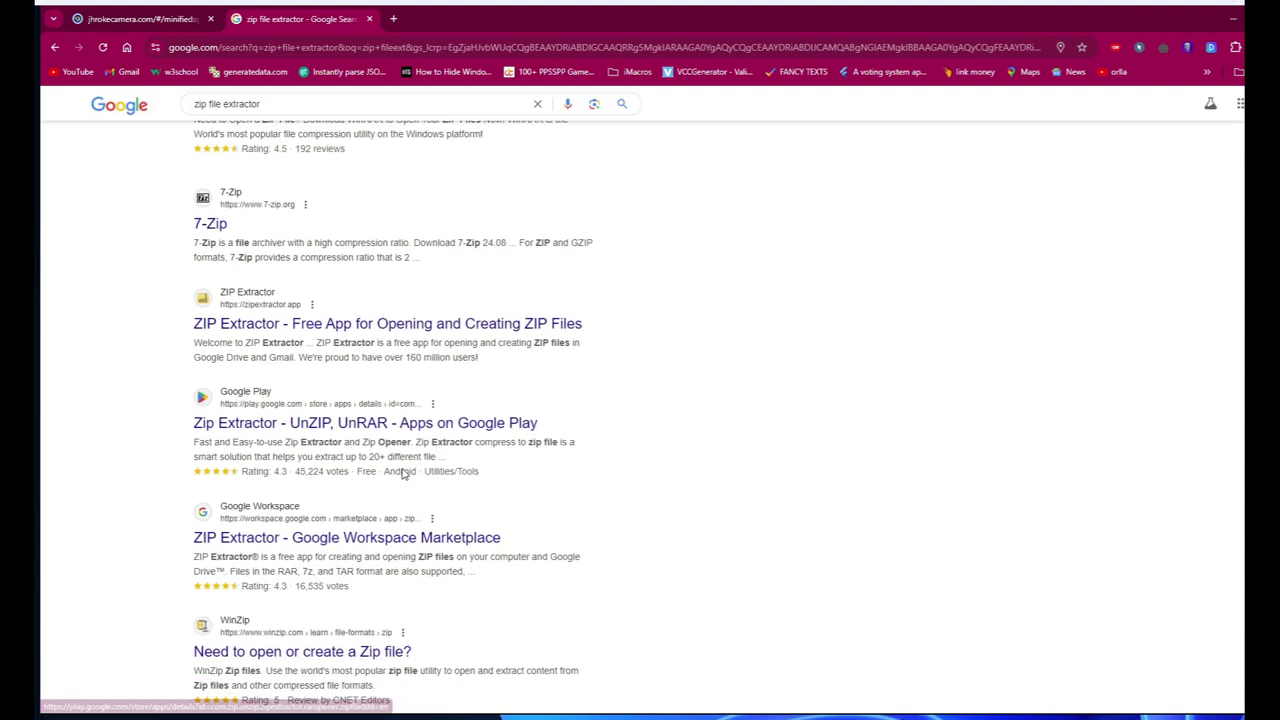
scroll(400, 468, up, 2)
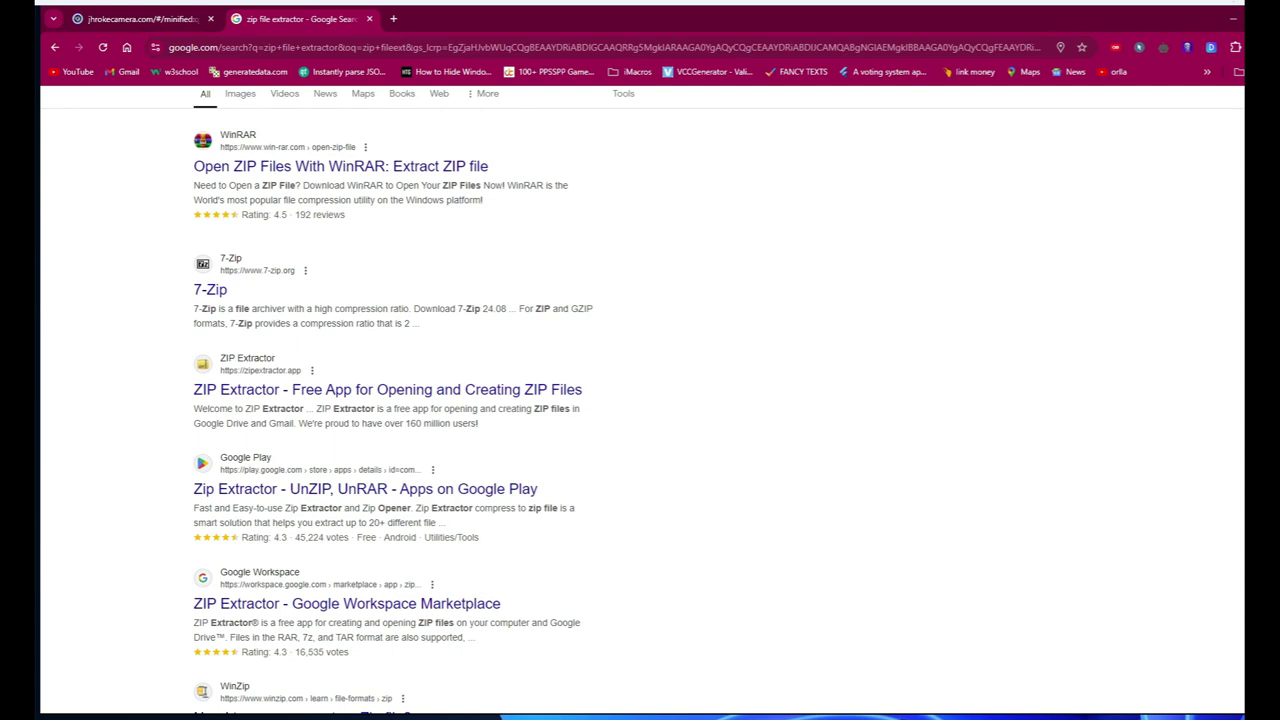
scroll(300, 260, up, 1)
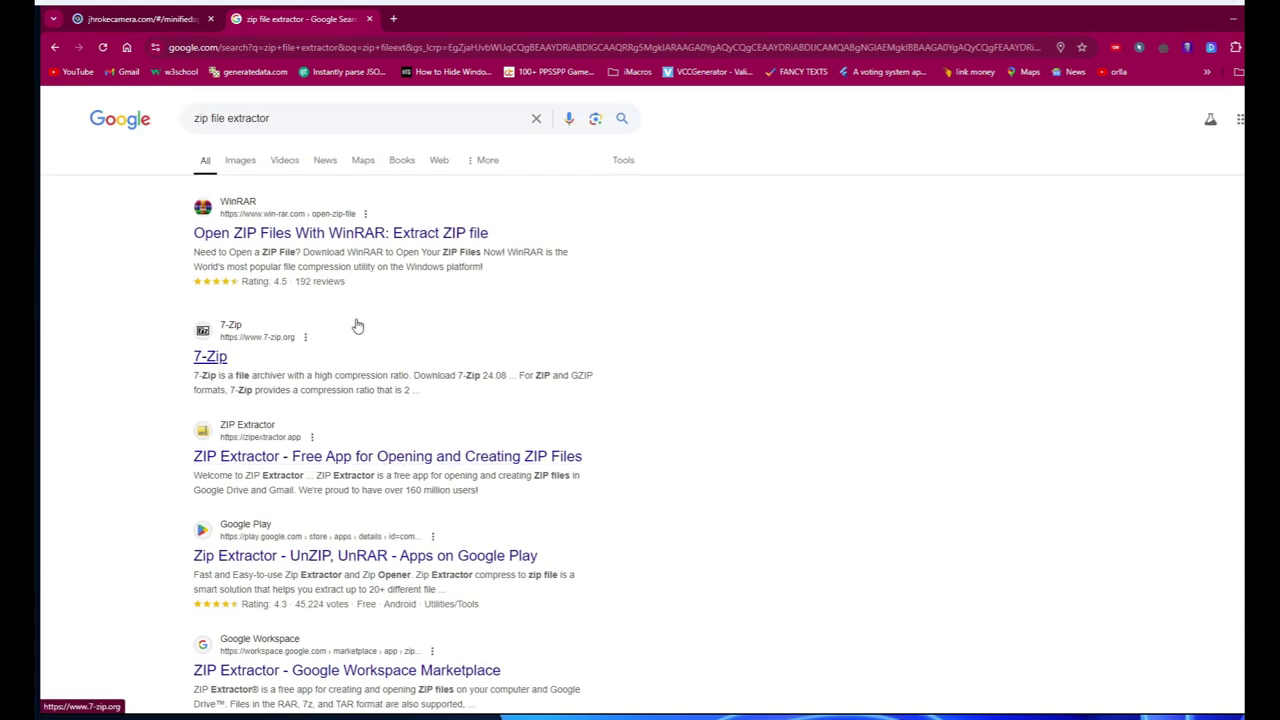
click(291, 239)
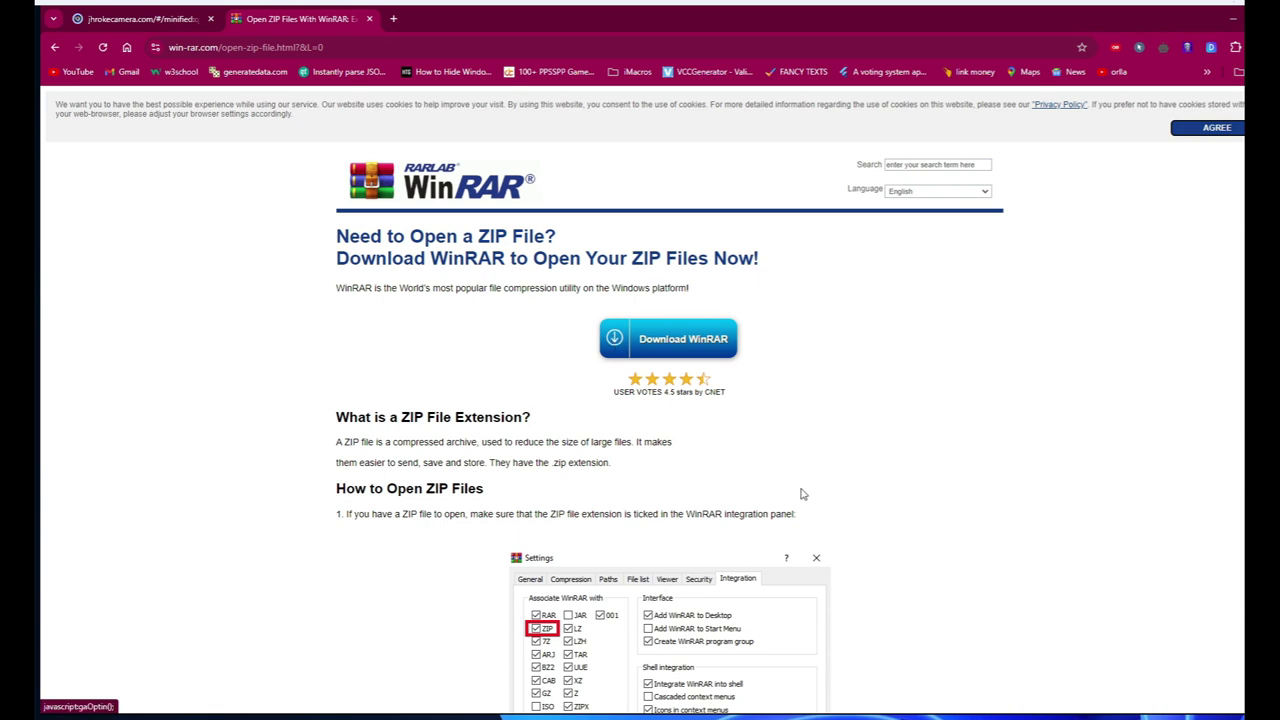
click(369, 18)
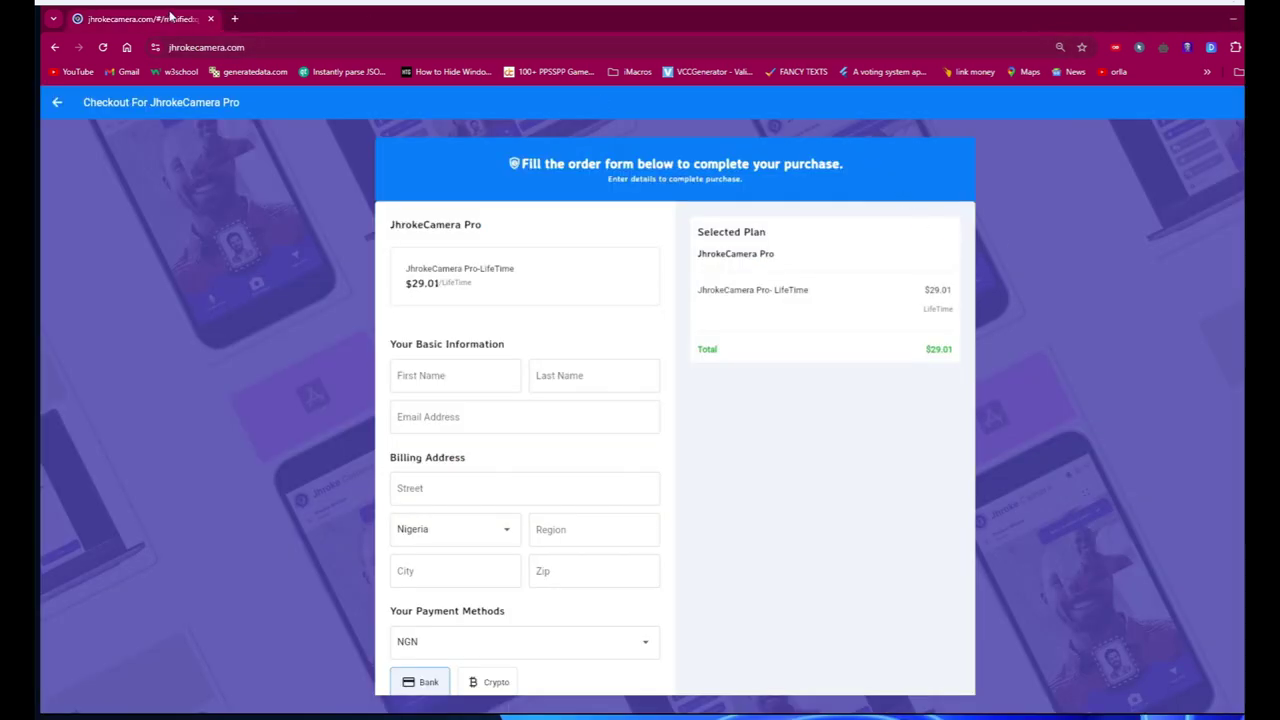
- Minimise the browser and move the JhrokeCameraPro.rar archive to an empty area of the desktop, away from the other icons
click(234, 18)
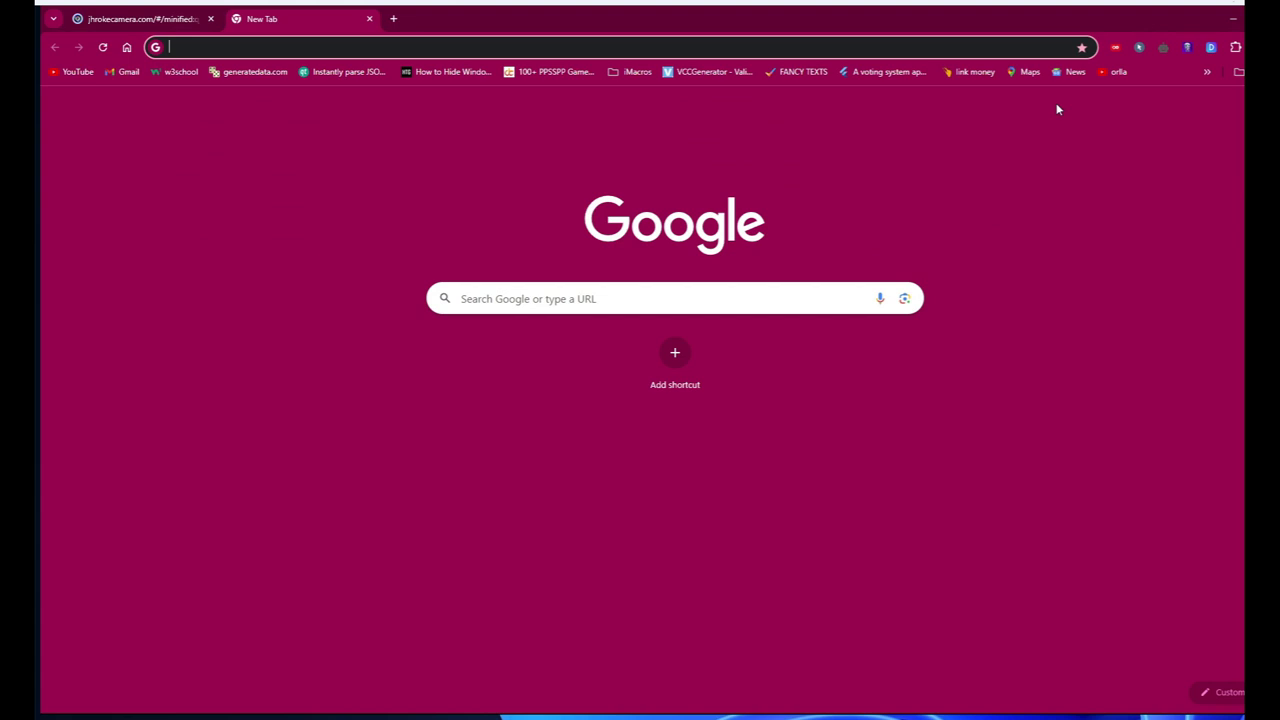
click(1233, 20)
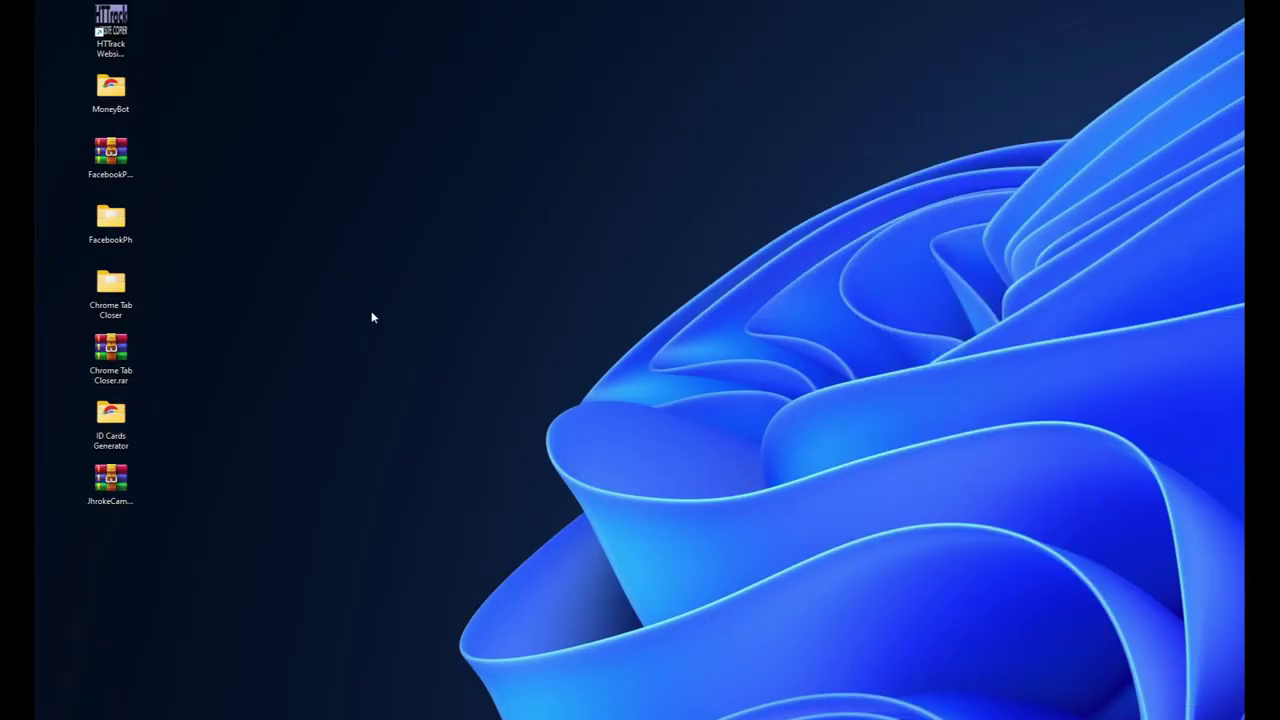
right_click(473, 172)
click(527, 228)
drag(110, 485, 843, 186)
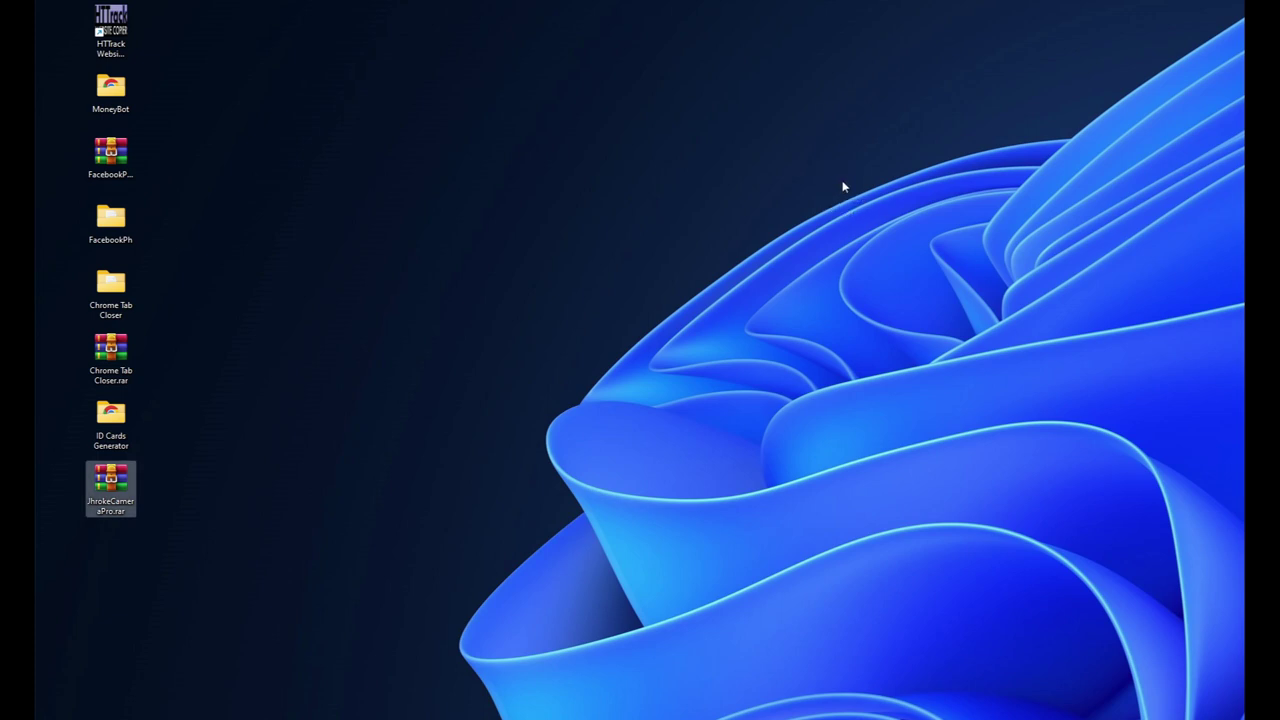
drag(754, 120, 893, 260)
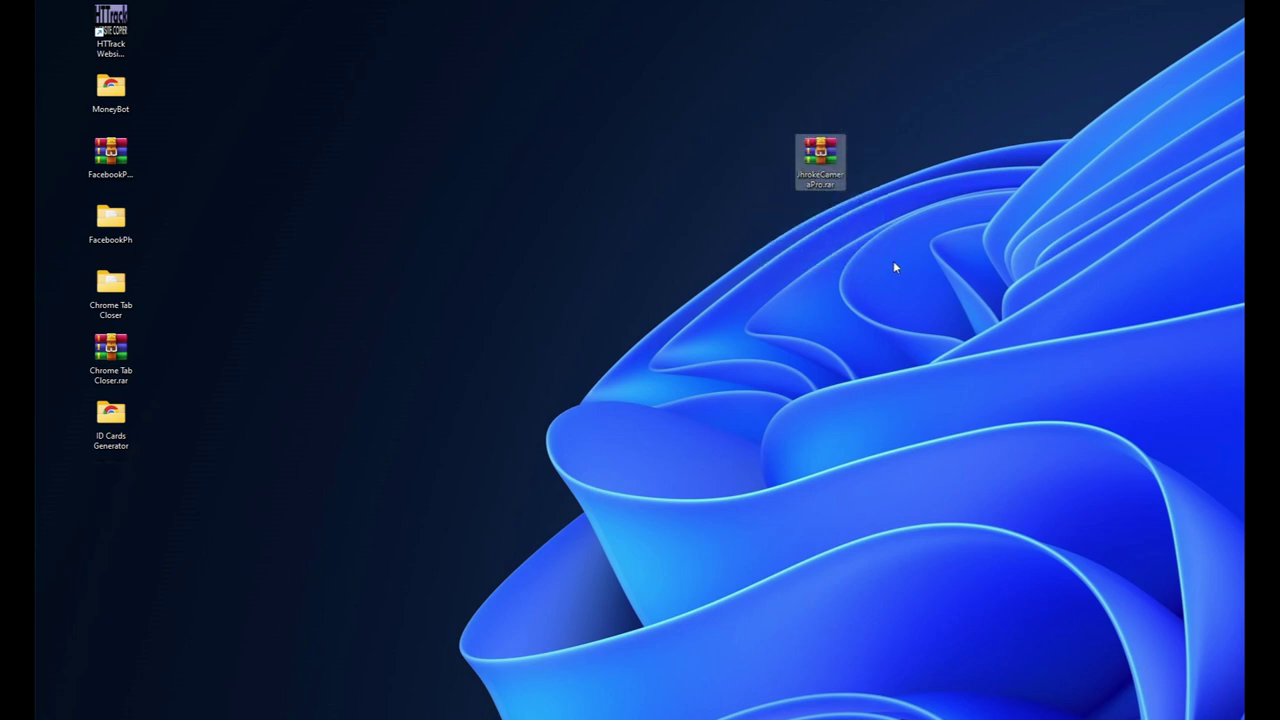
click(806, 290)
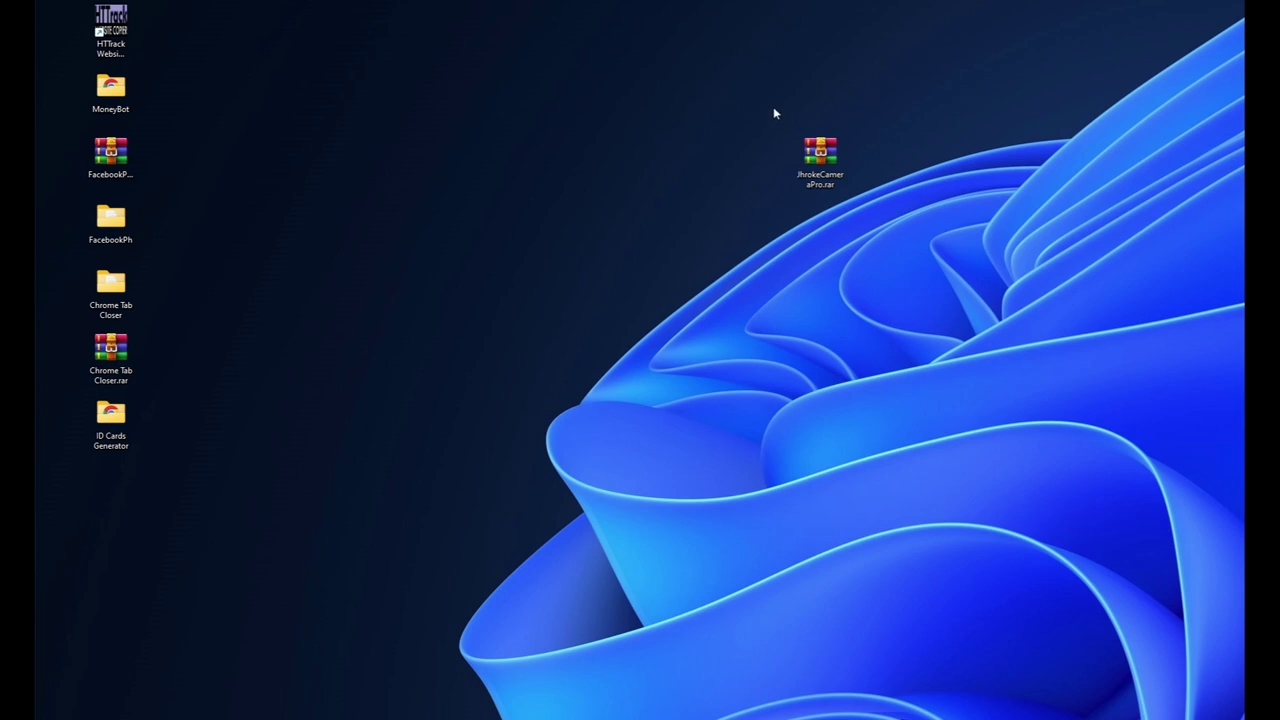
- Open the JhrokeCameraPro.rar archive in WinRAR and dismiss the licence purchase notice
drag(776, 121, 914, 191)
click(849, 172)
double_click(820, 150)
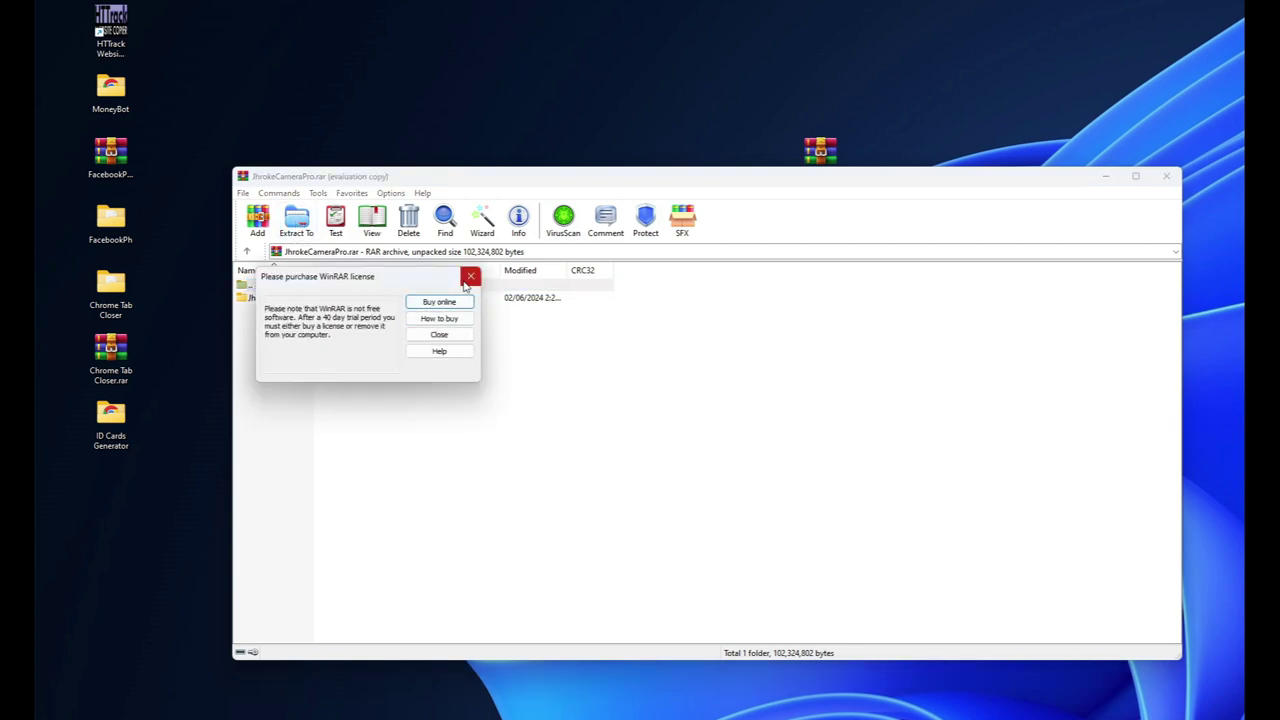
click(470, 276)
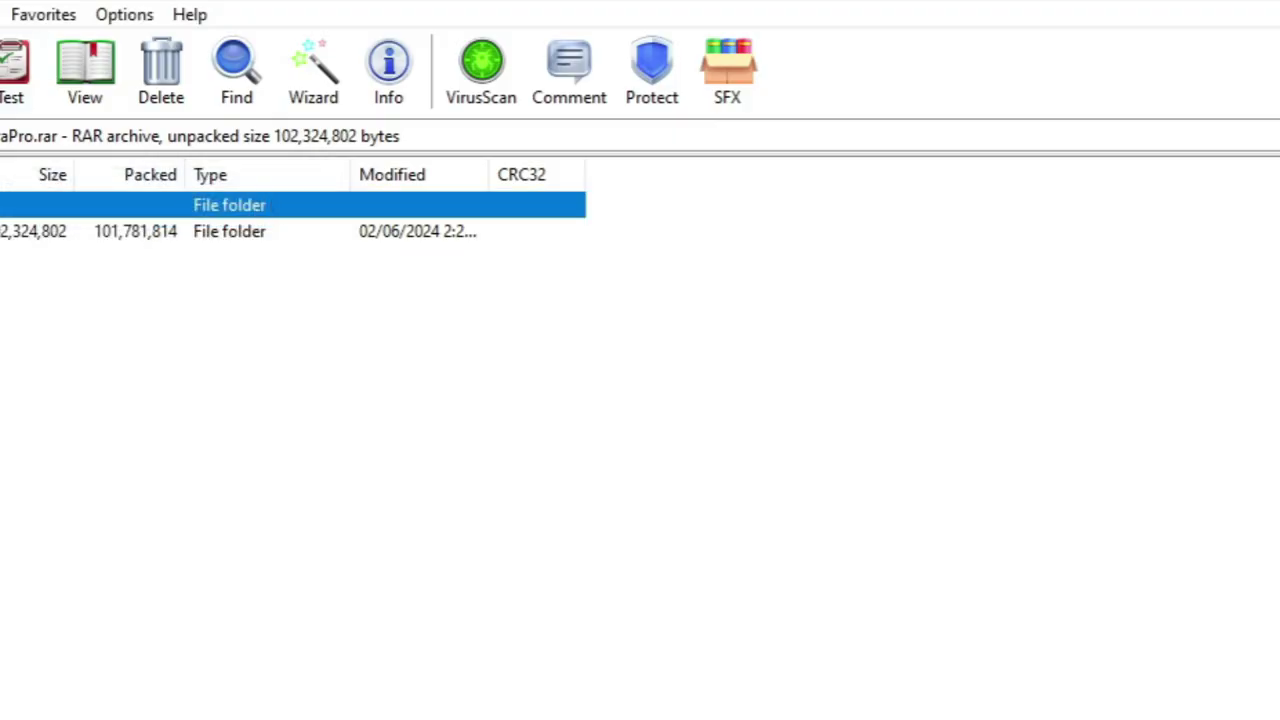
- Extract the archive to a new folder named JhrokeCam on the desktop
key(alt+e)
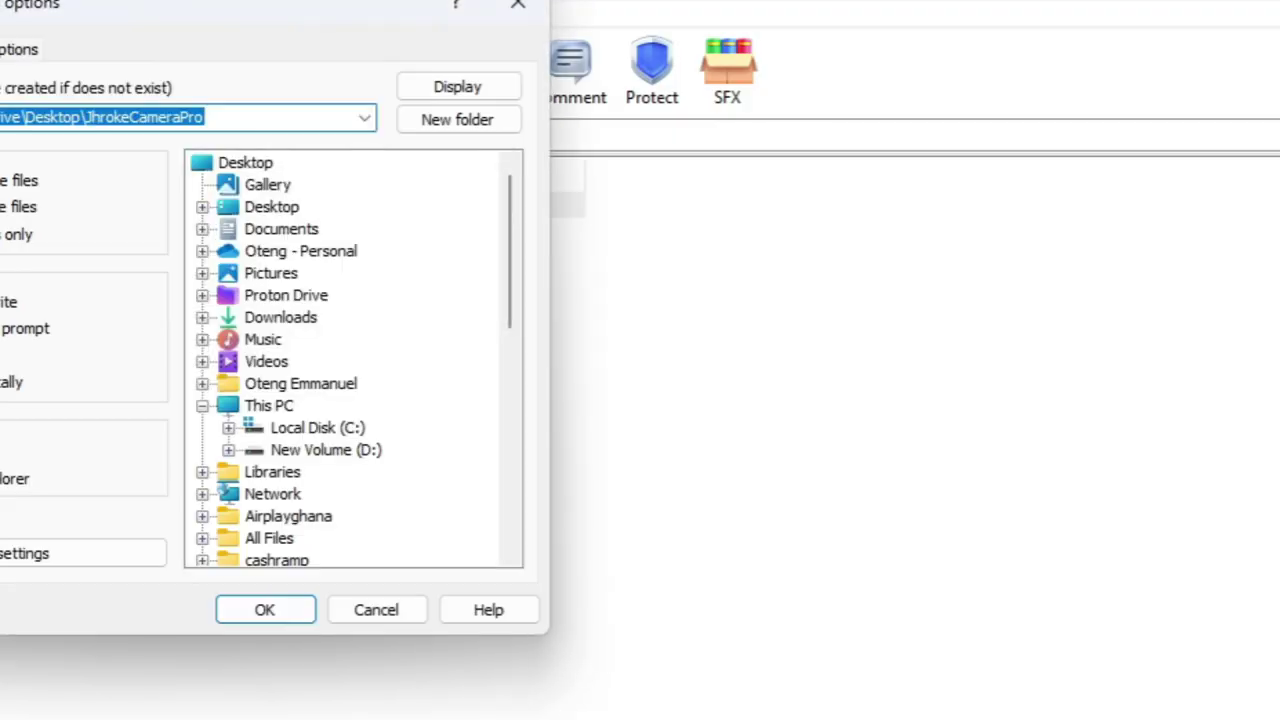
click(251, 163)
click(265, 210)
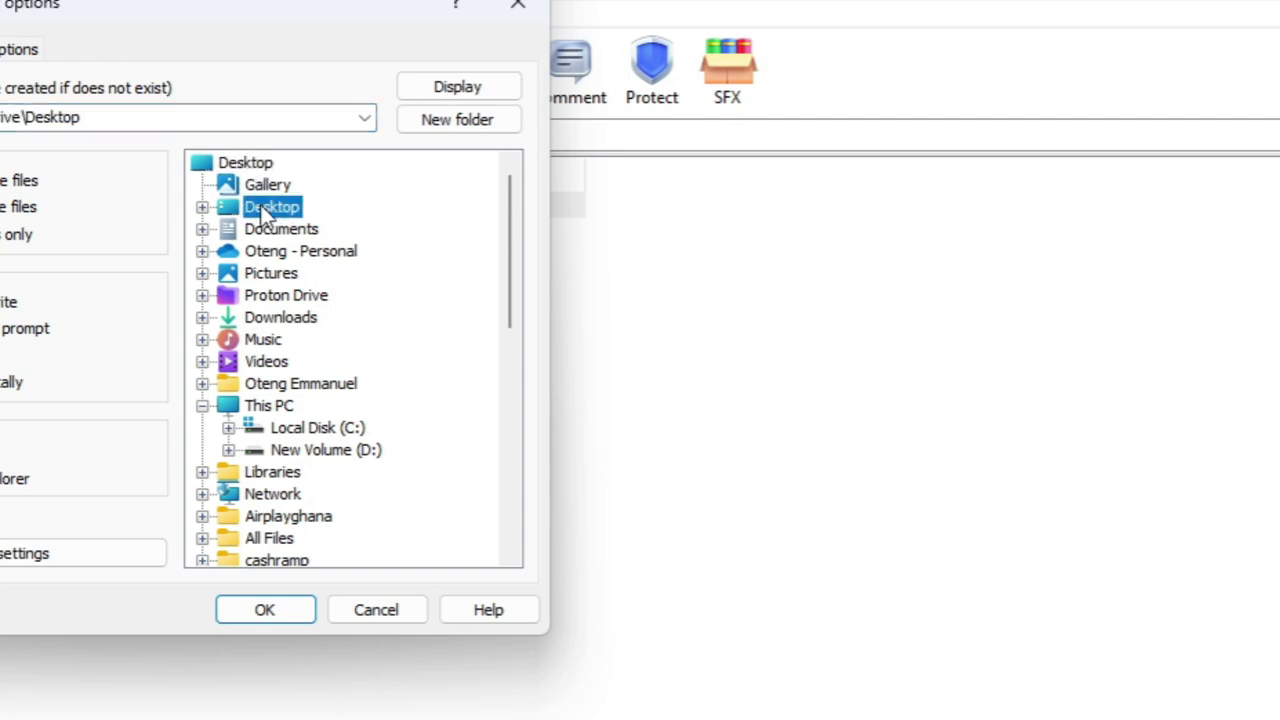
click(114, 118)
click(154, 117)
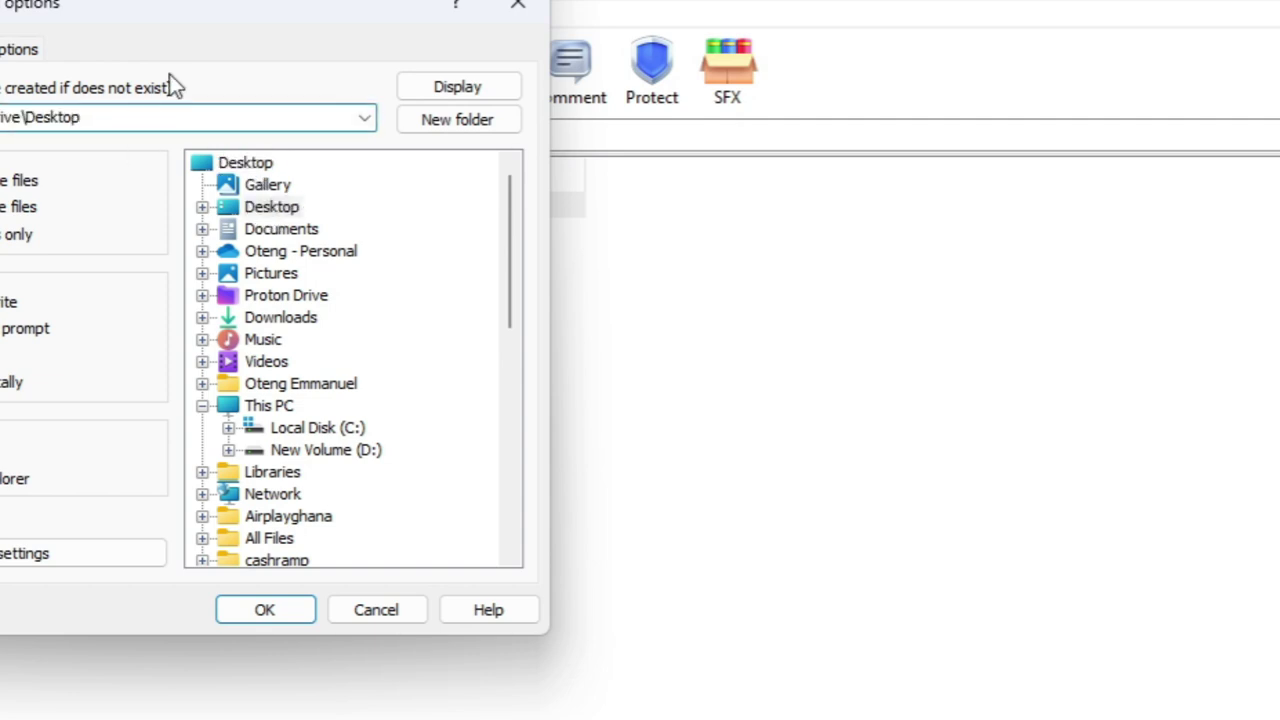
text(\)
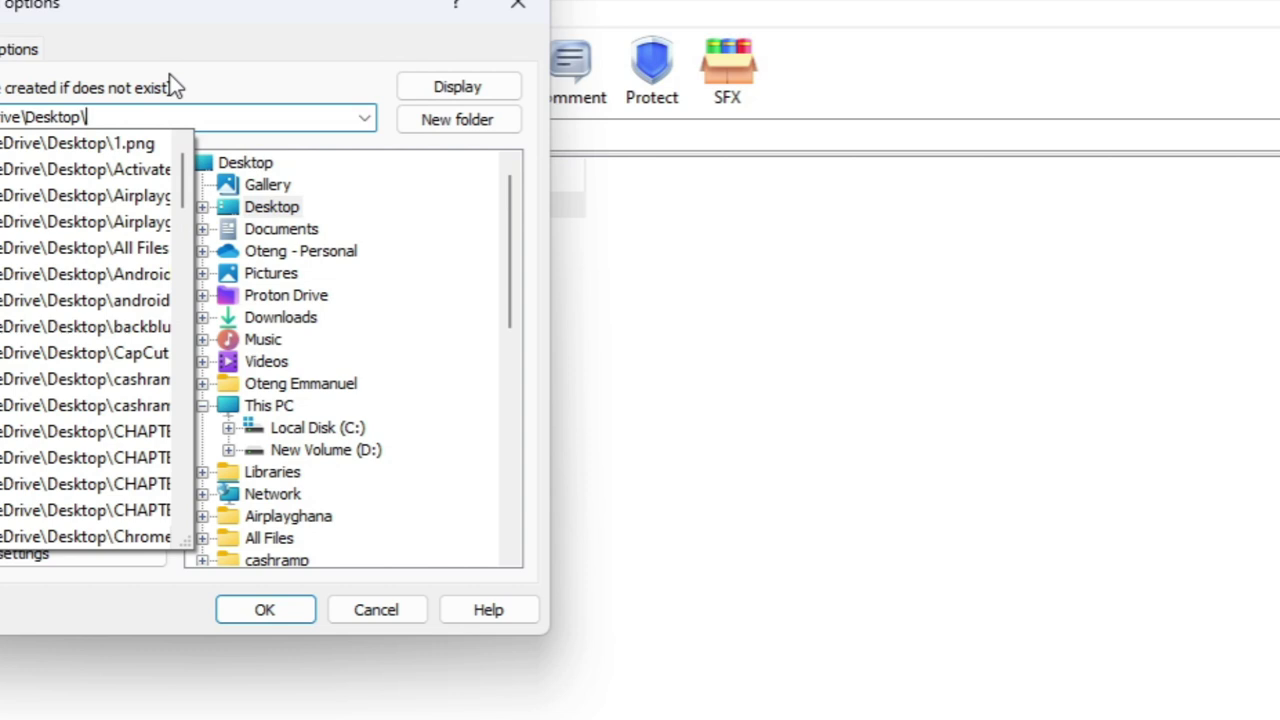
text(J)
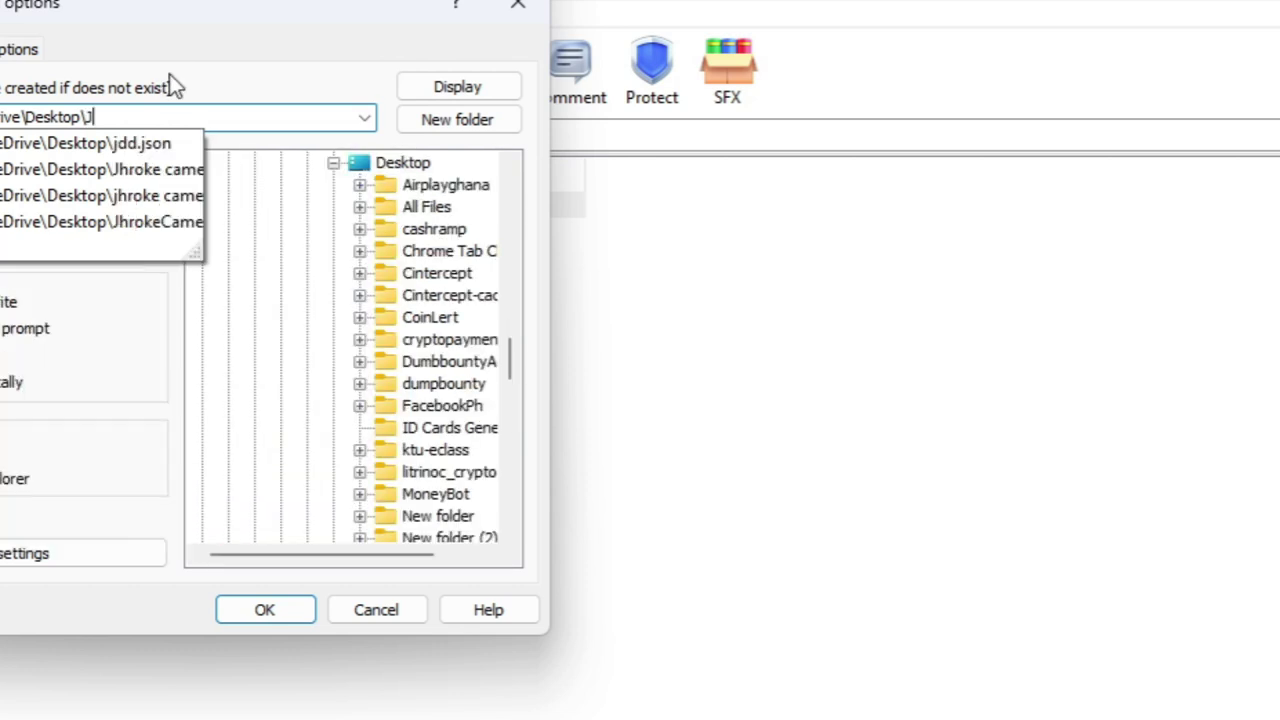
text(hor)
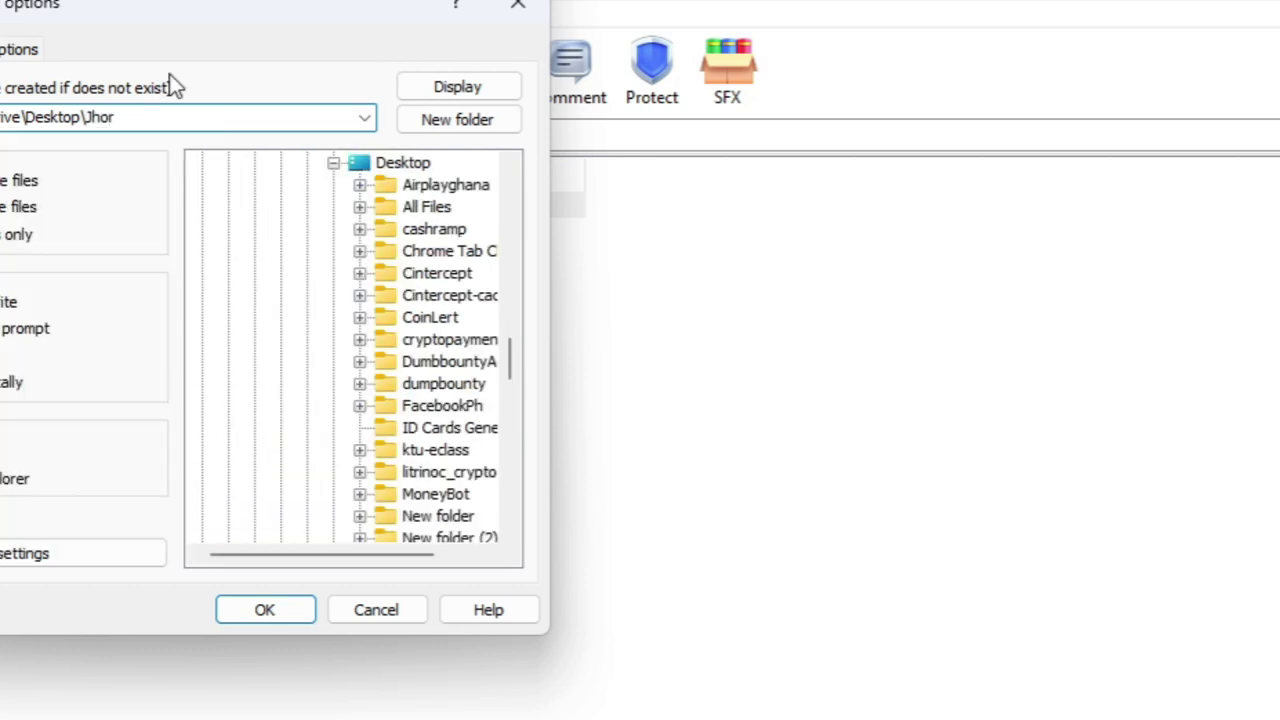
key(BackSpace)
key(BackSpace)
text(roke)
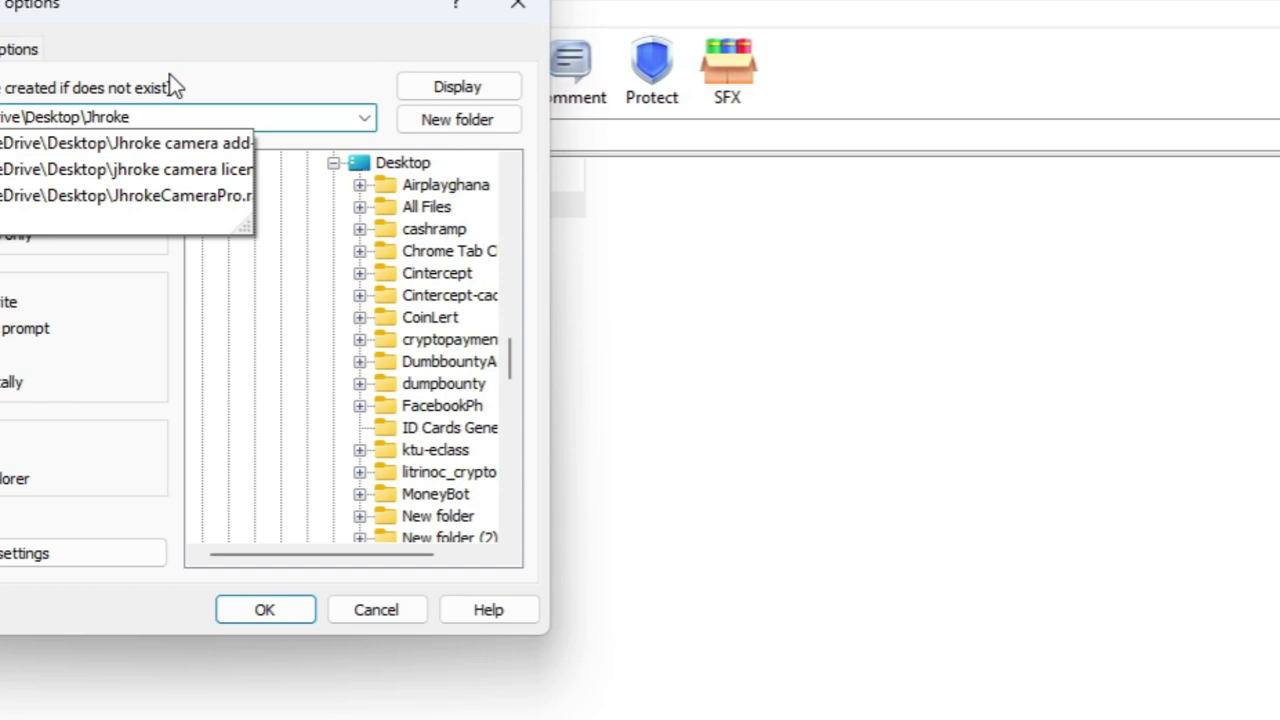
text(Cam)
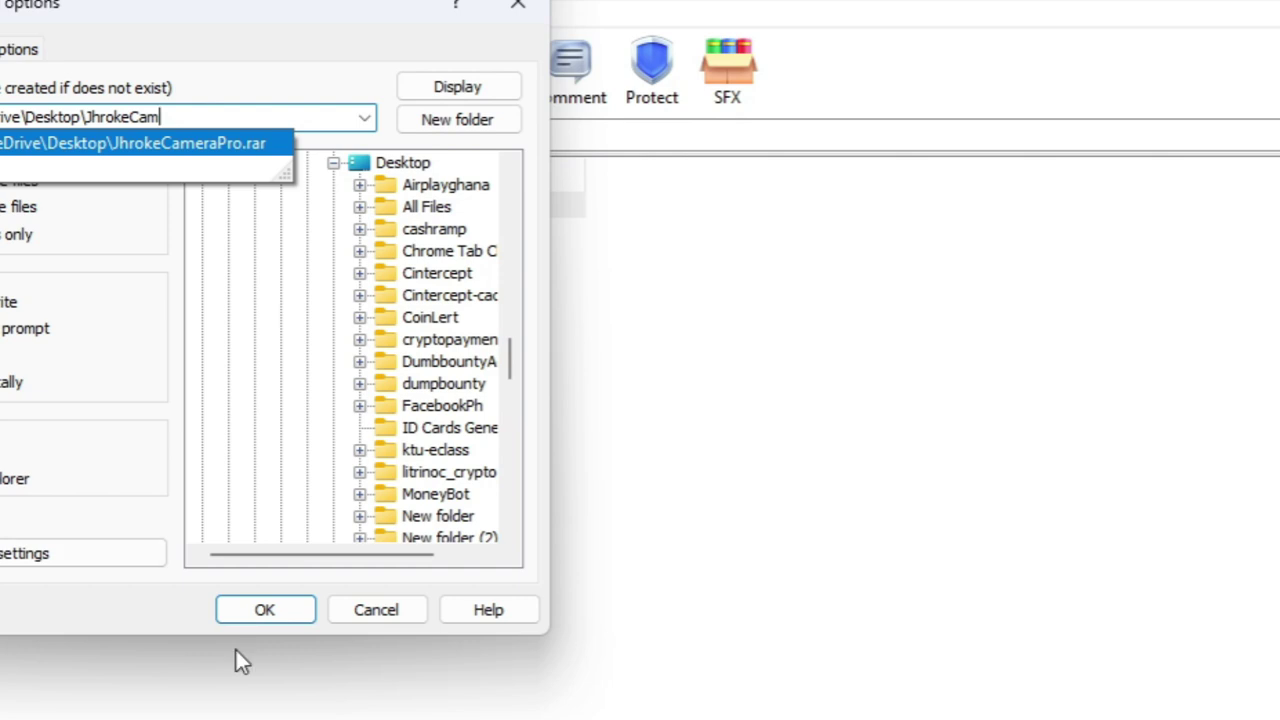
click(263, 610)
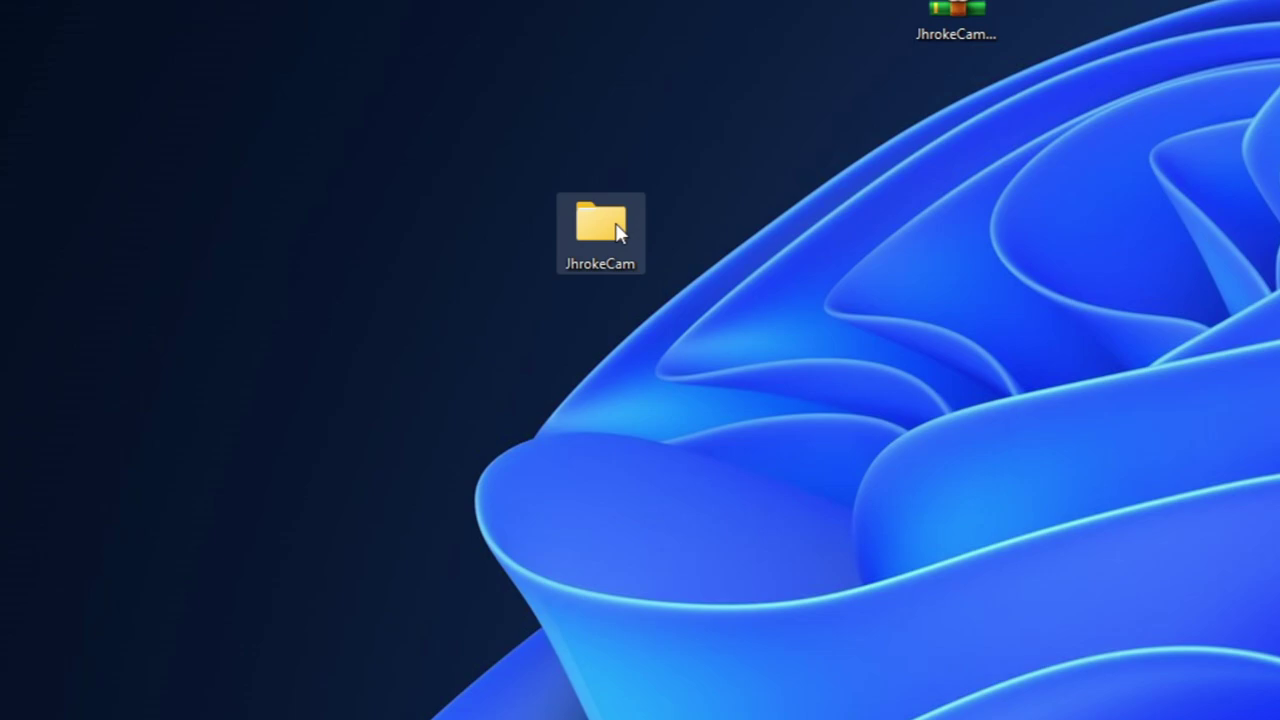
- Browse the extracted JhrokeCam folder down to JhrokeCameraPro > Addons > Voice Changer, examine its files, and return to the Addons folder
double_click(617, 230)
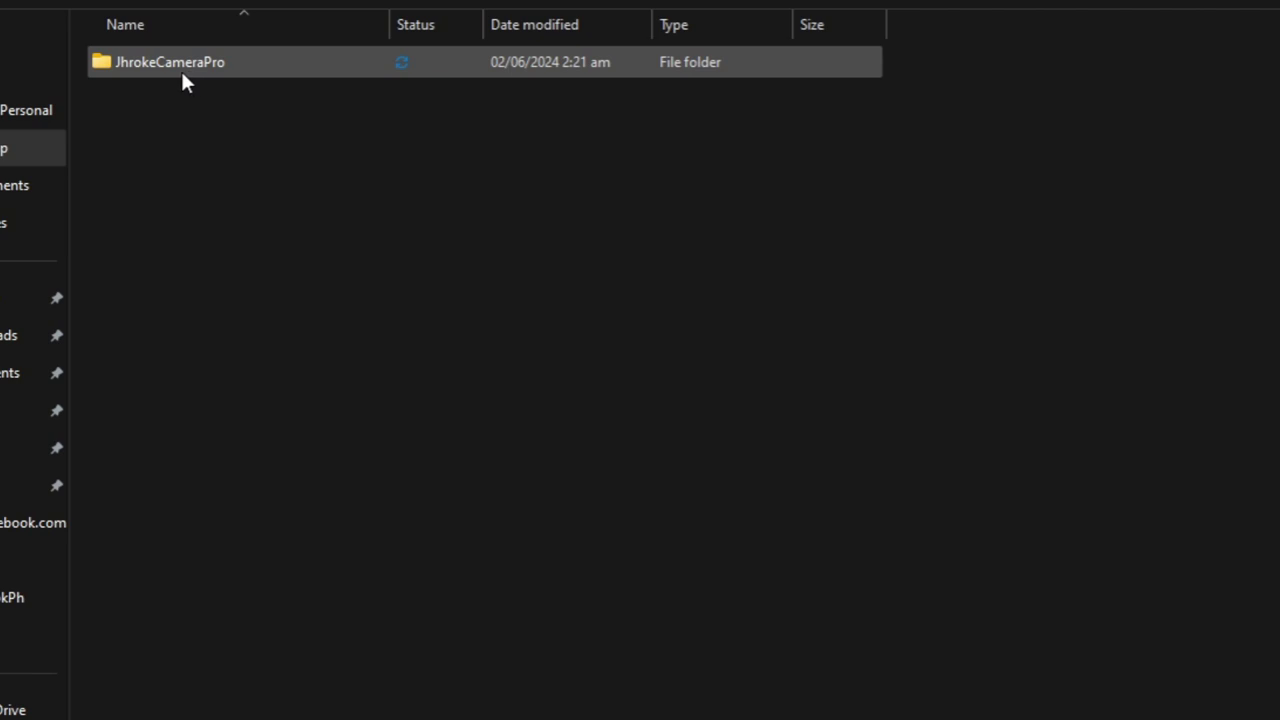
double_click(157, 63)
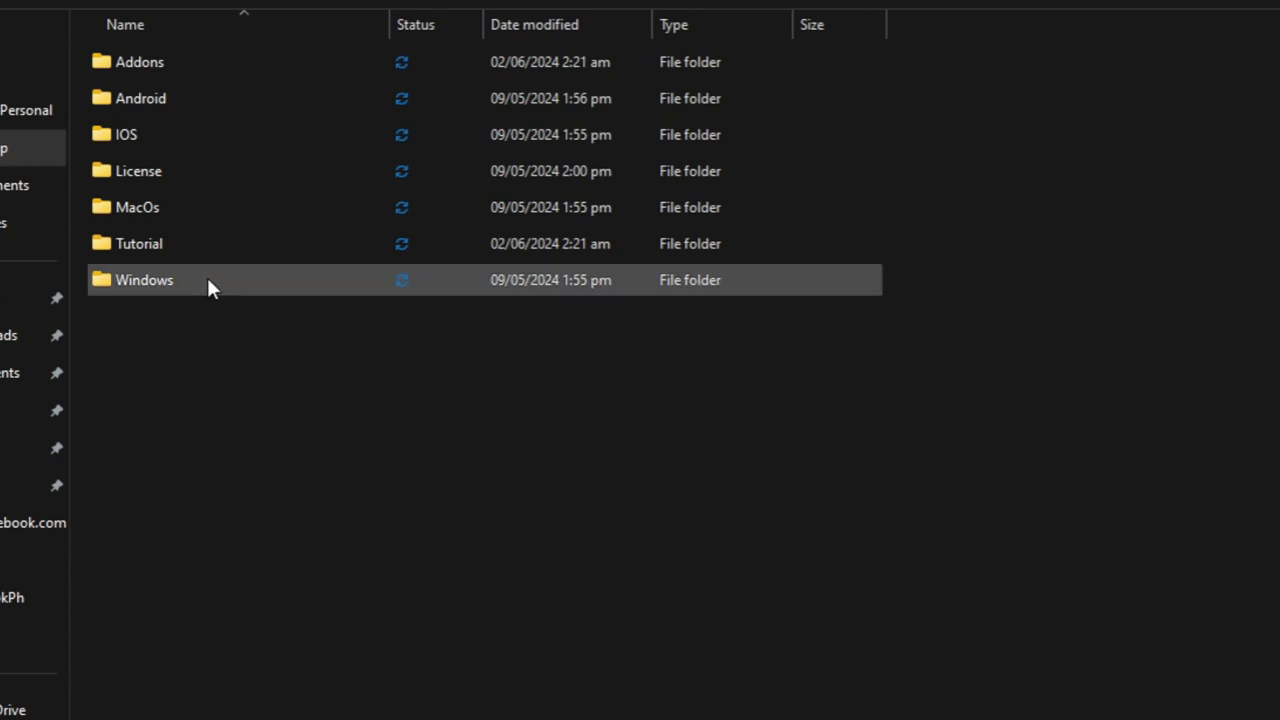
click(184, 64)
double_click(182, 62)
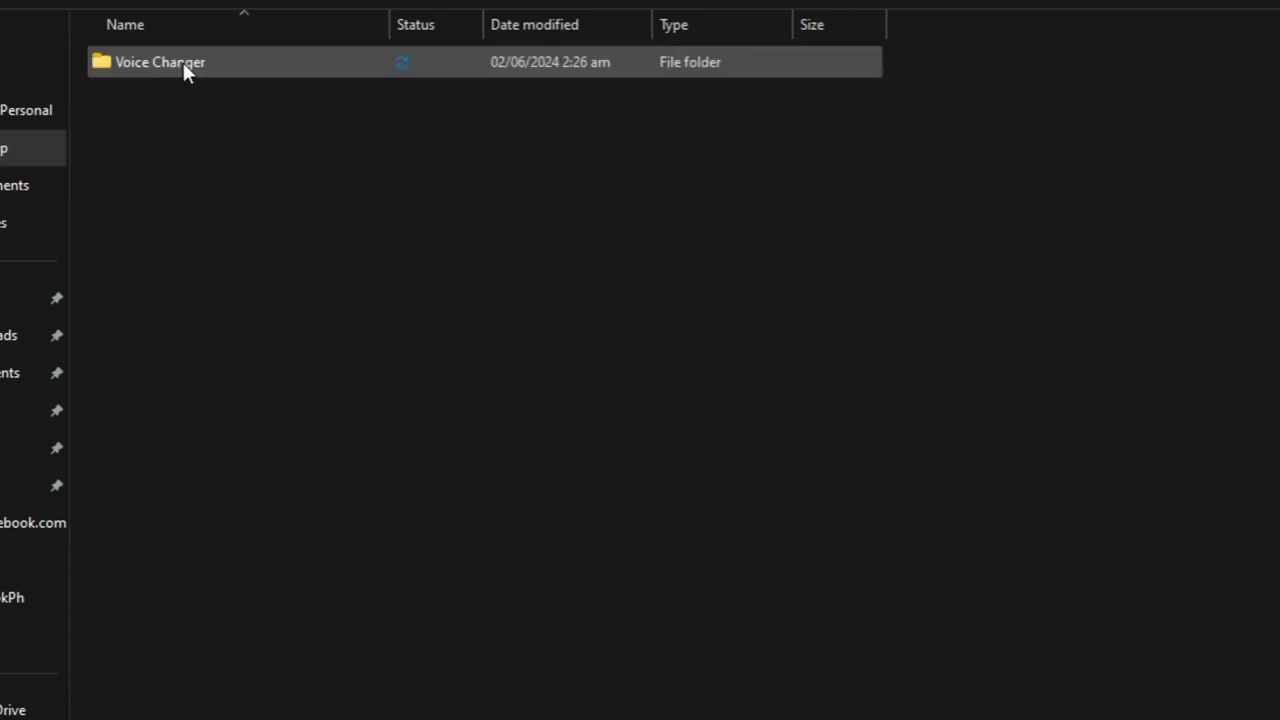
double_click(183, 62)
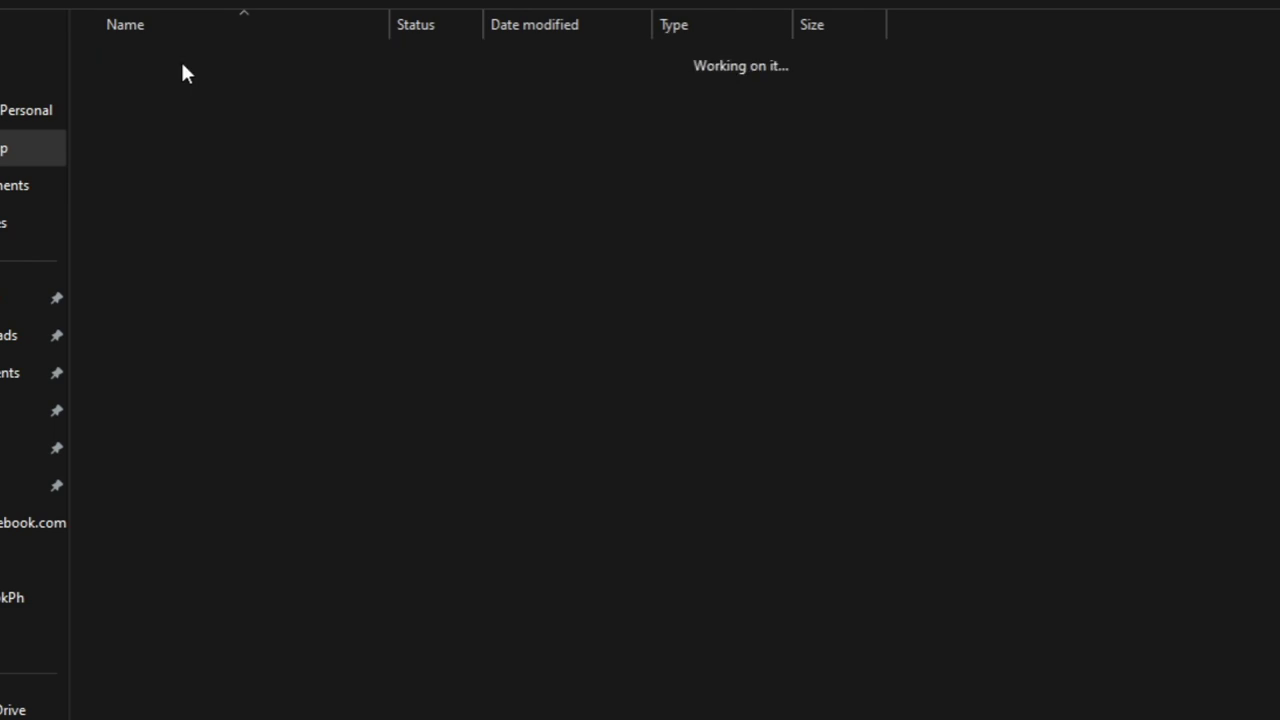
click(195, 104)
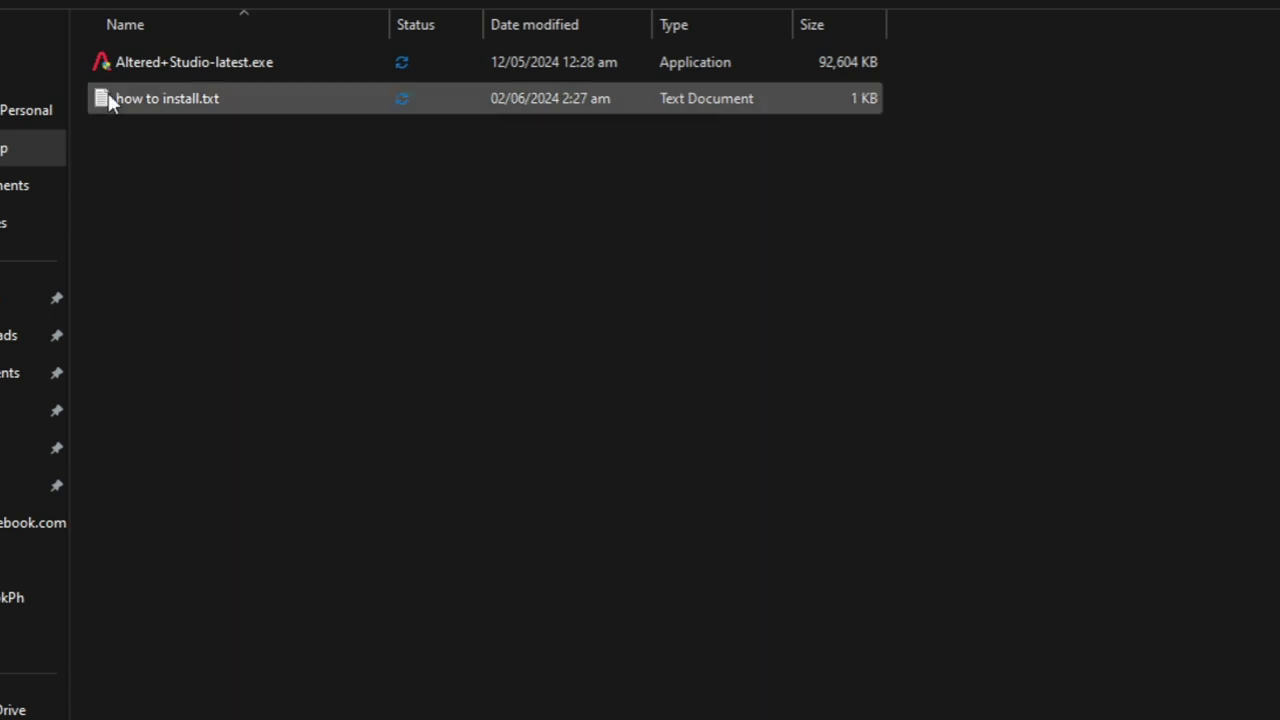
key(alt+Up)
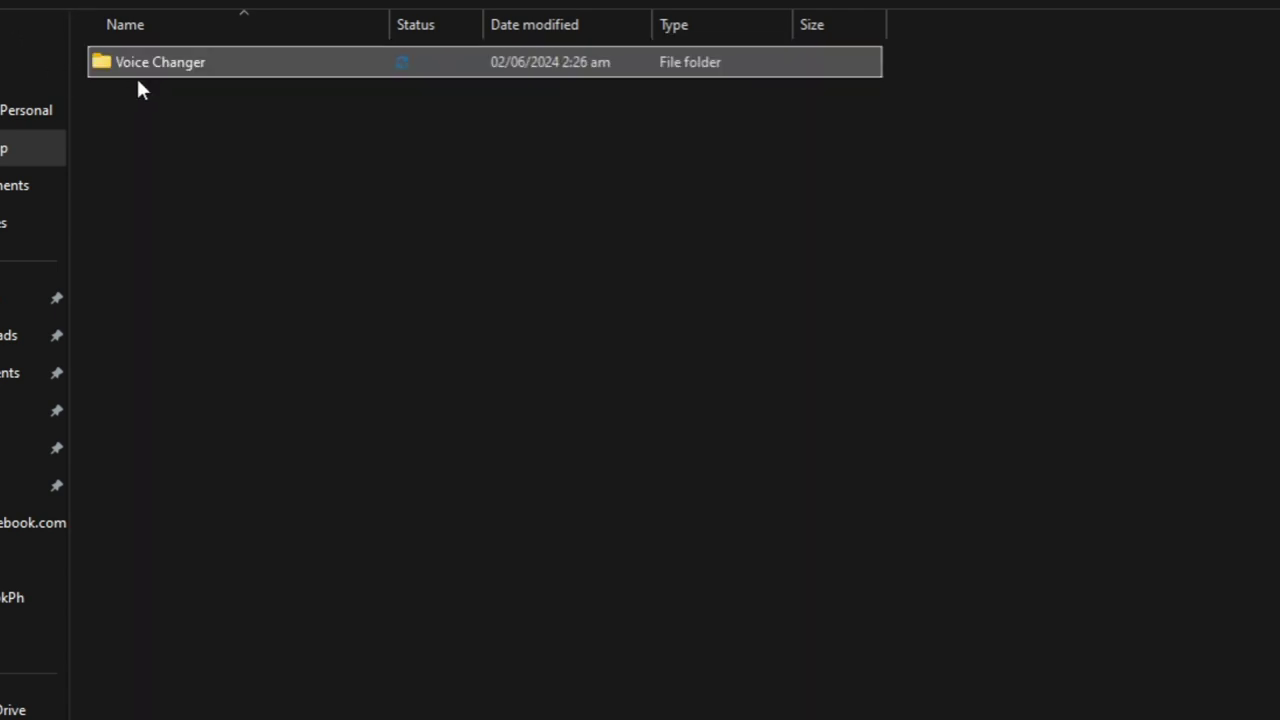
- Return to the JhrokeCameraPro folder, examine the contents of the Tutorial folder, and go back to the folder list
key(Return)
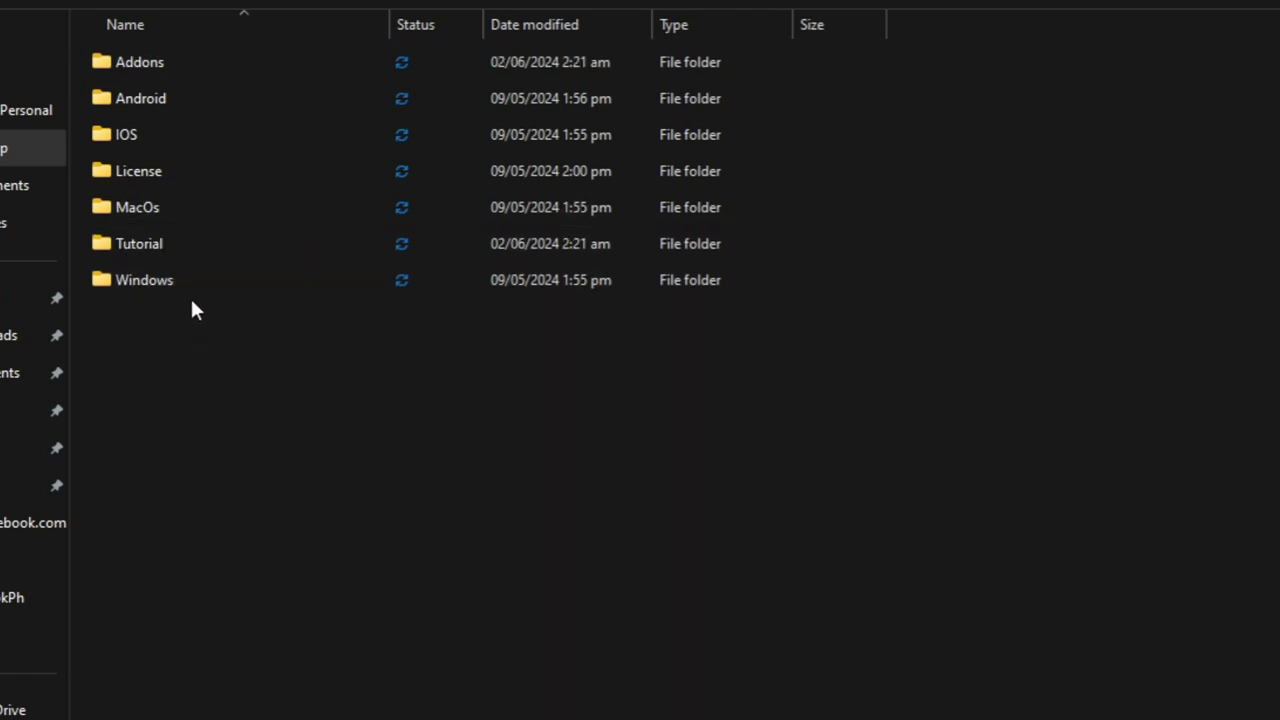
mouse_move(188, 288)
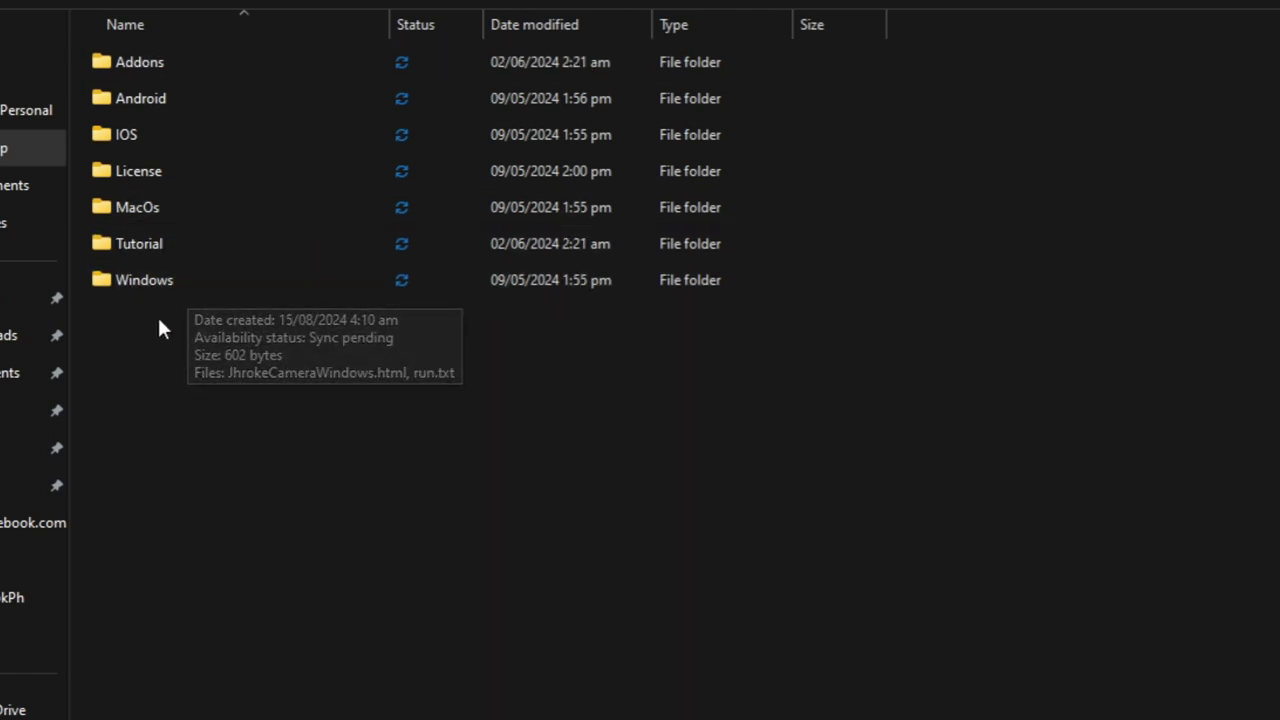
double_click(180, 248)
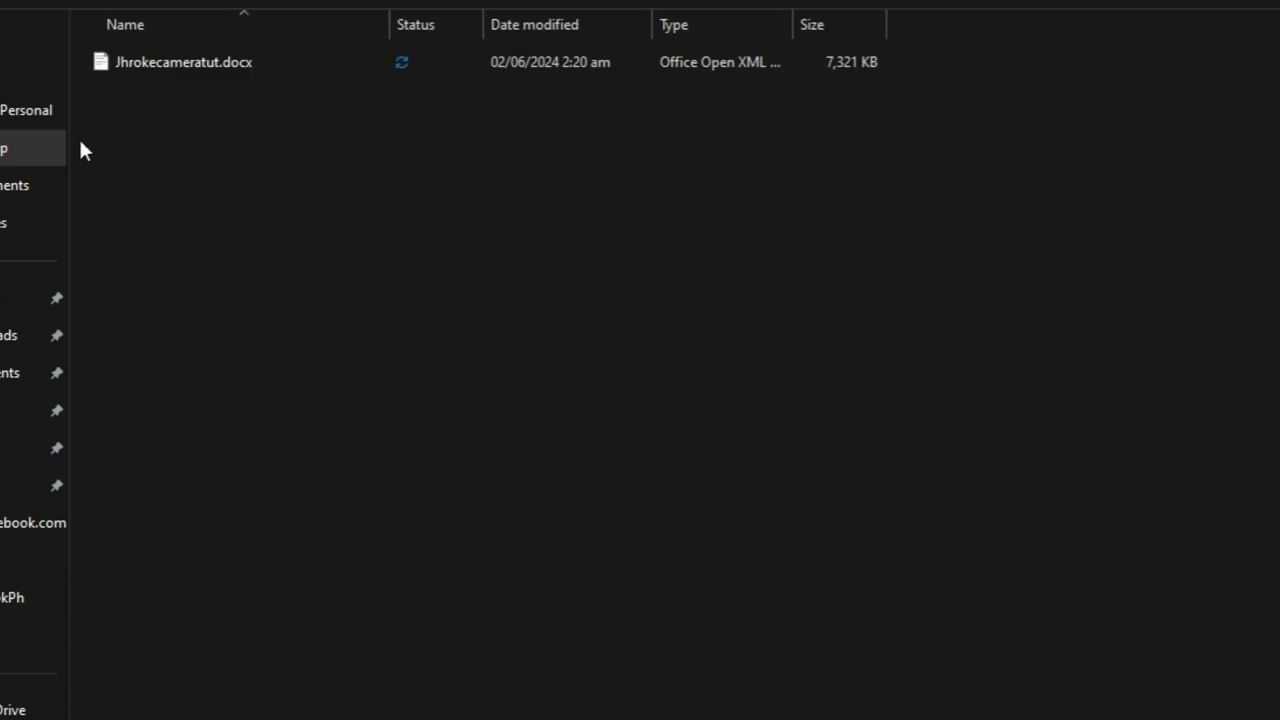
key(alt+Left)
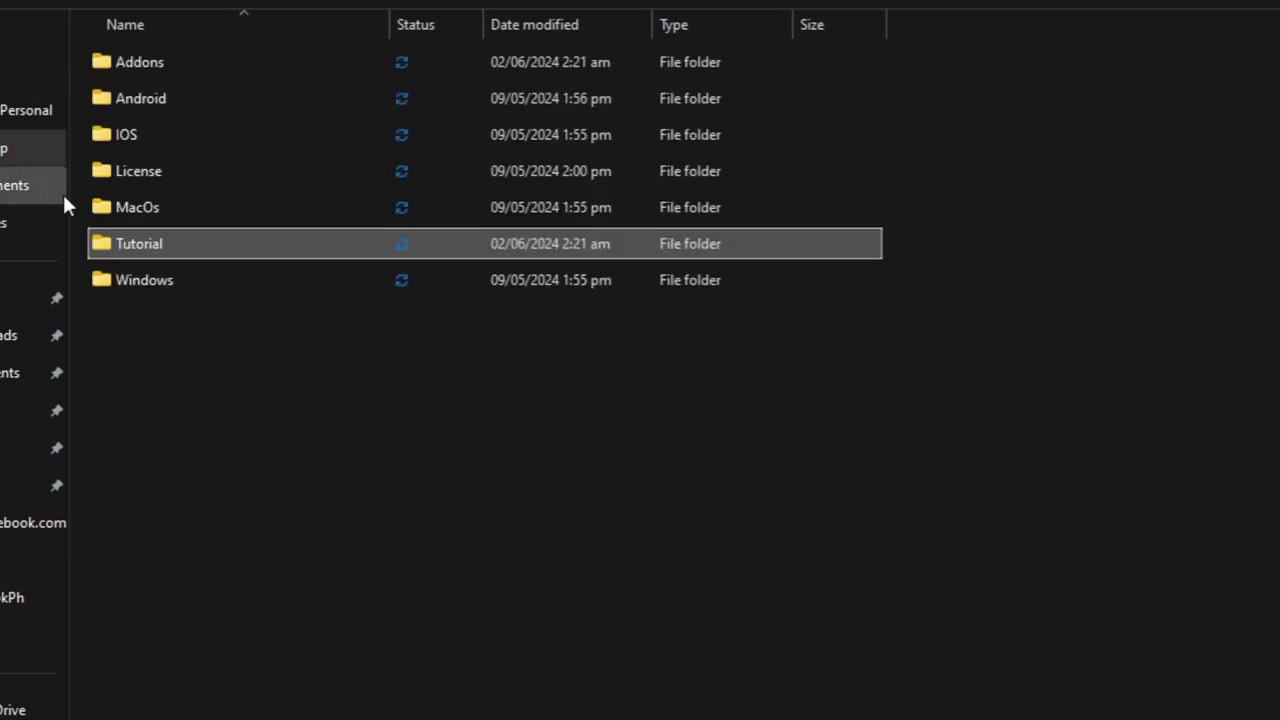
double_click(164, 248)
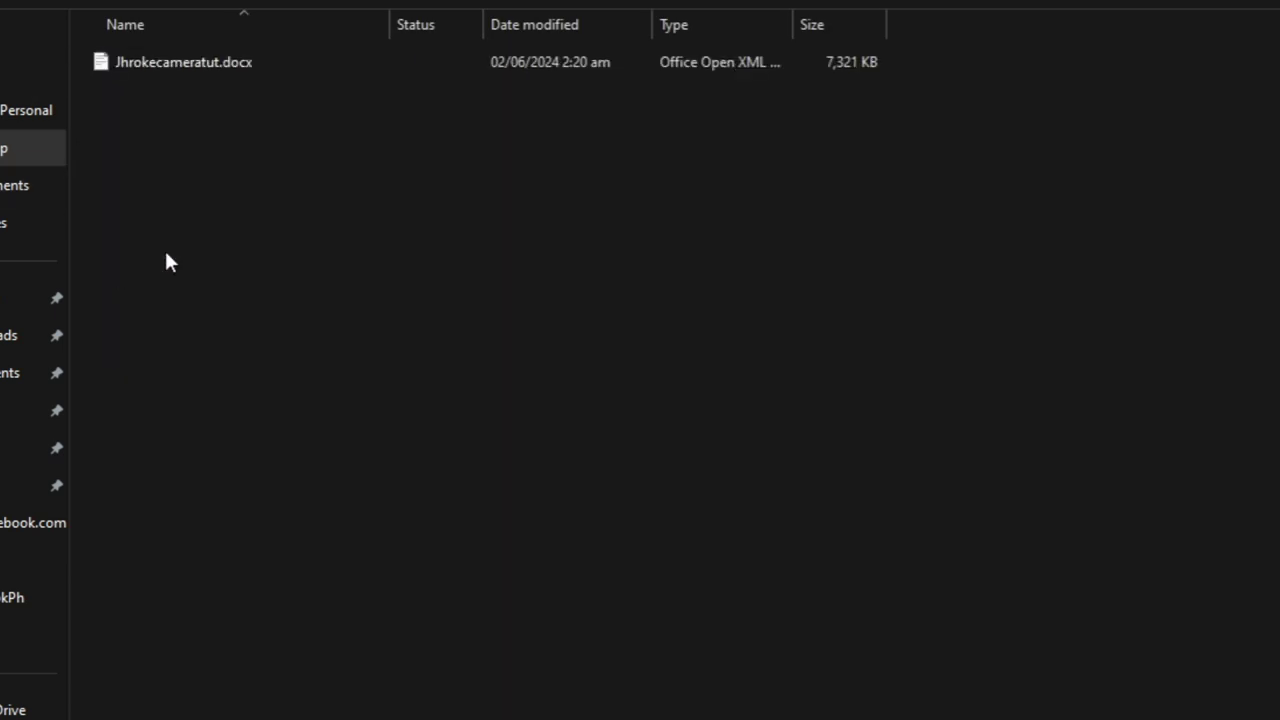
key(alt+Left)
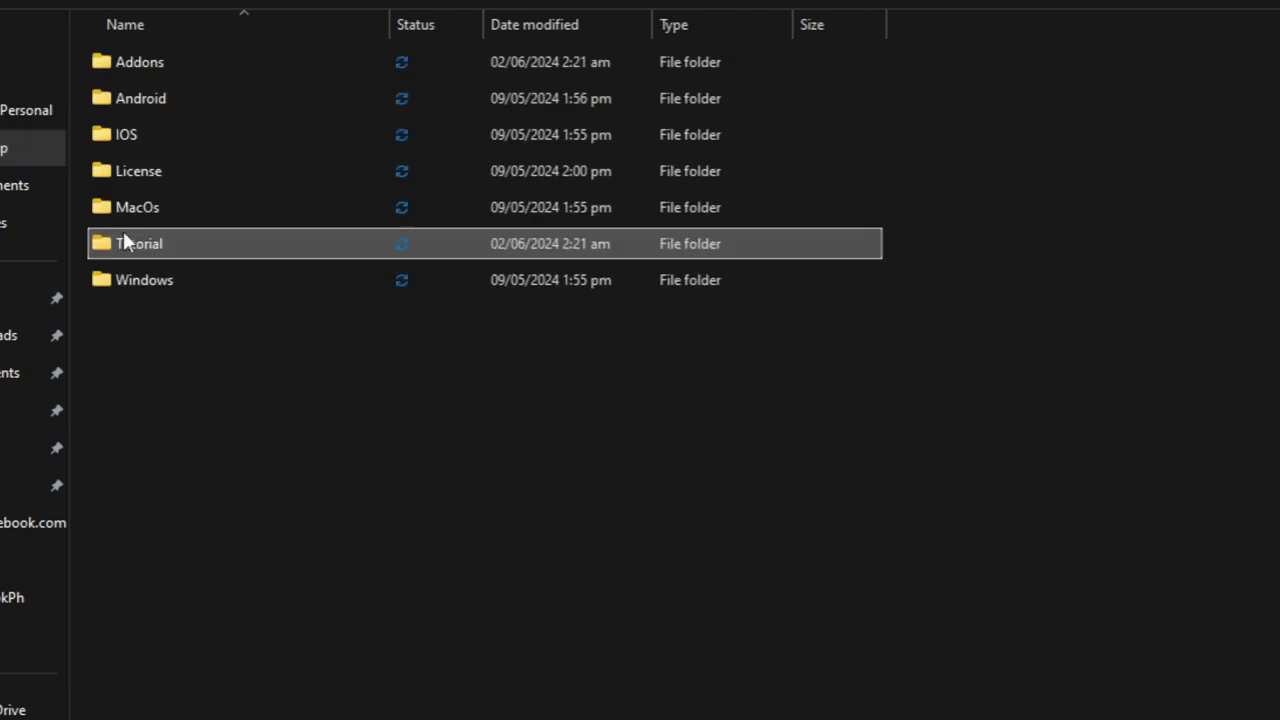
- Open run.txt from the Windows folder in Notepad, reposition its window, and minimise it
double_click(144, 286)
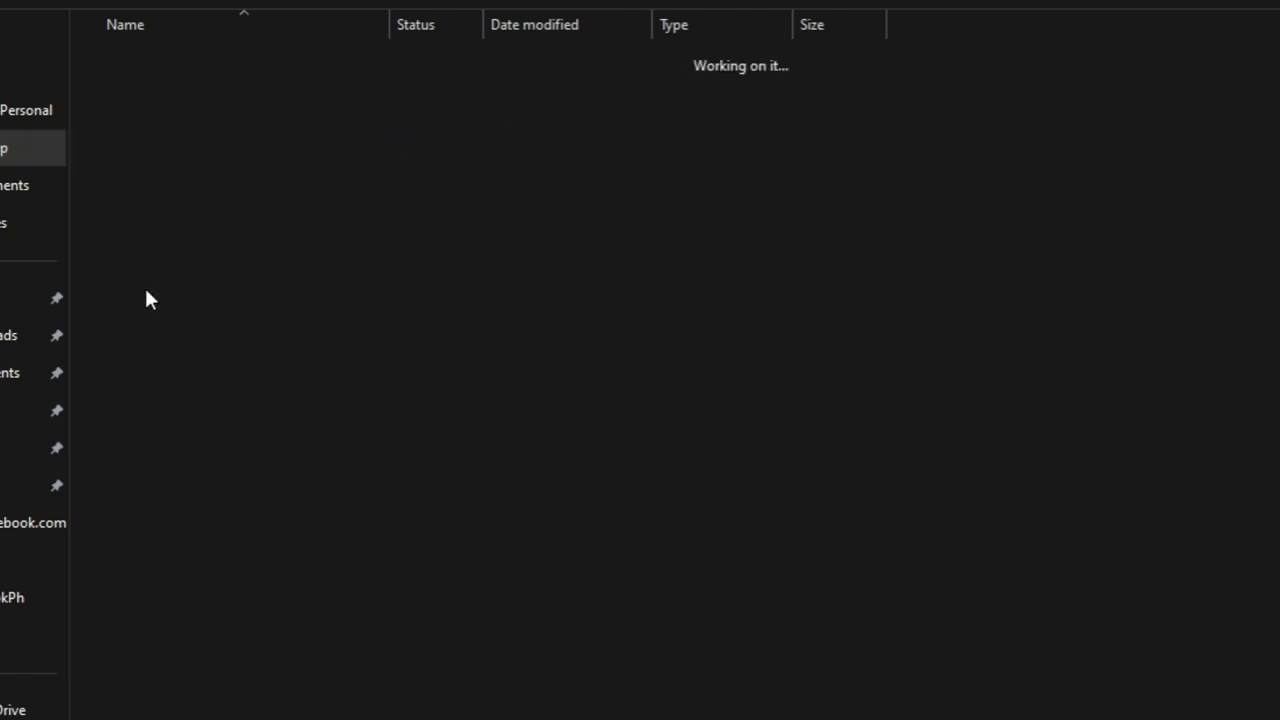
click(179, 110)
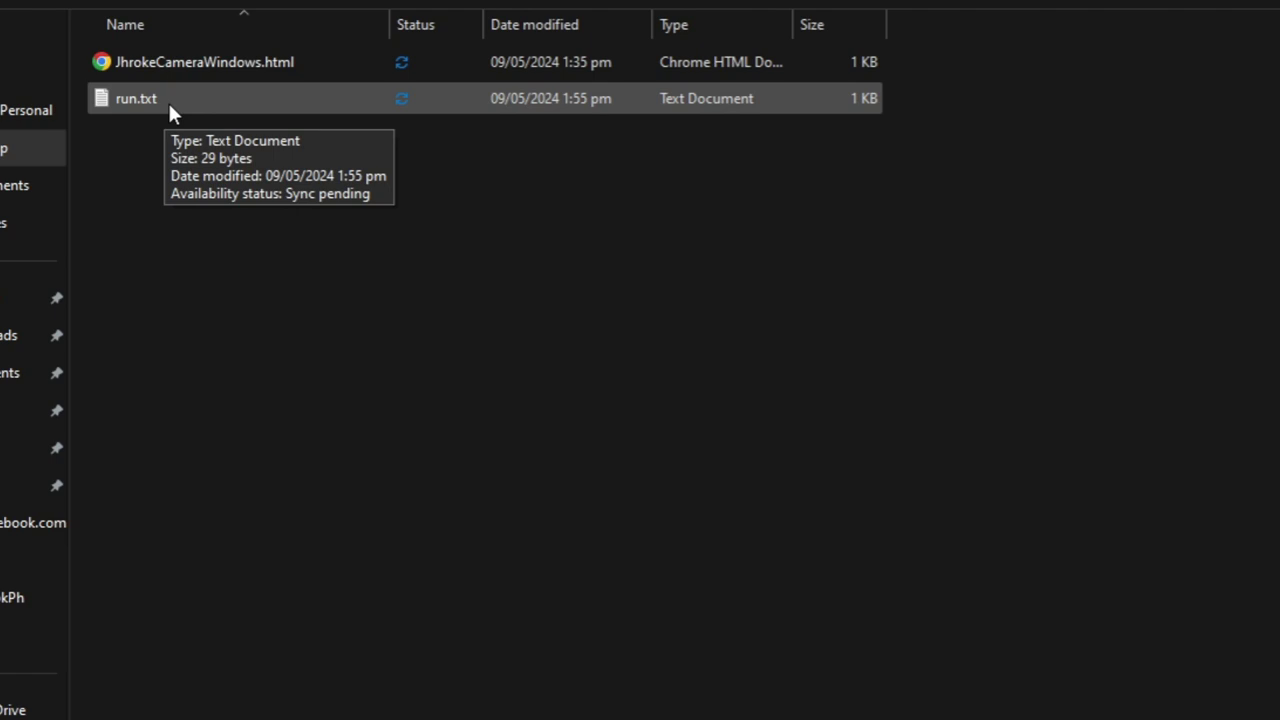
click(170, 58)
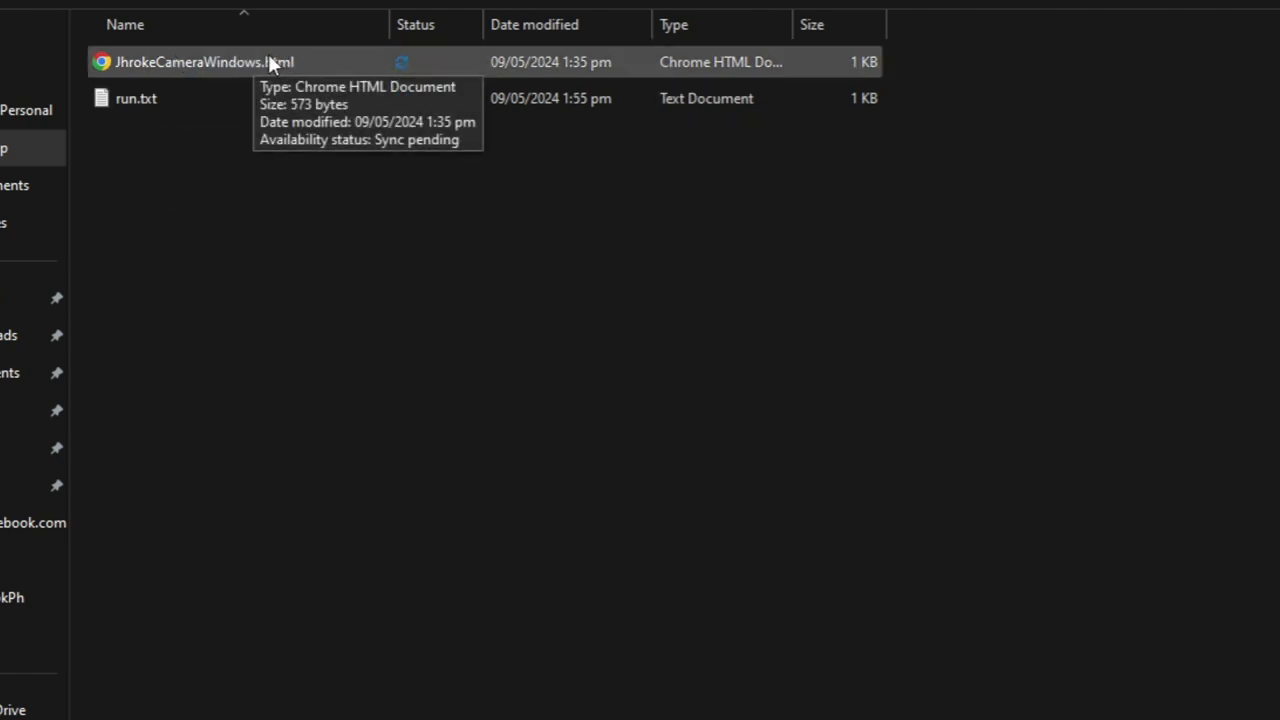
right_click(203, 101)
click(154, 99)
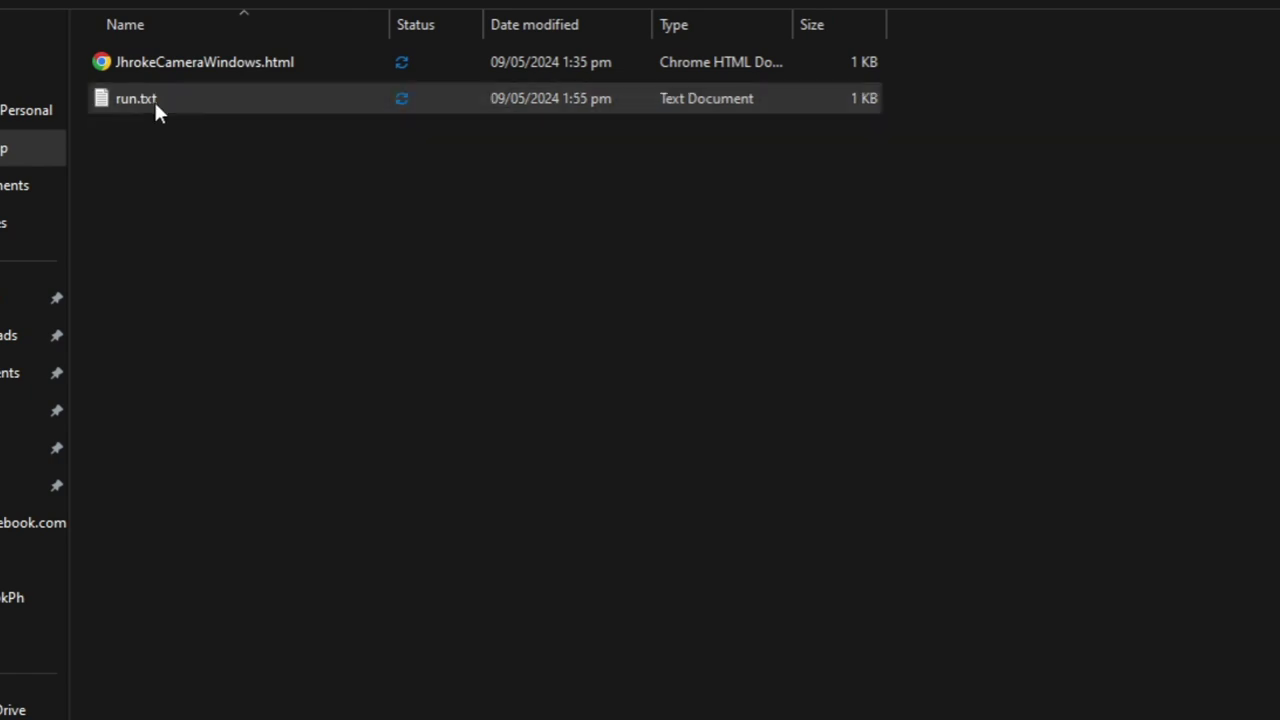
right_click(154, 99)
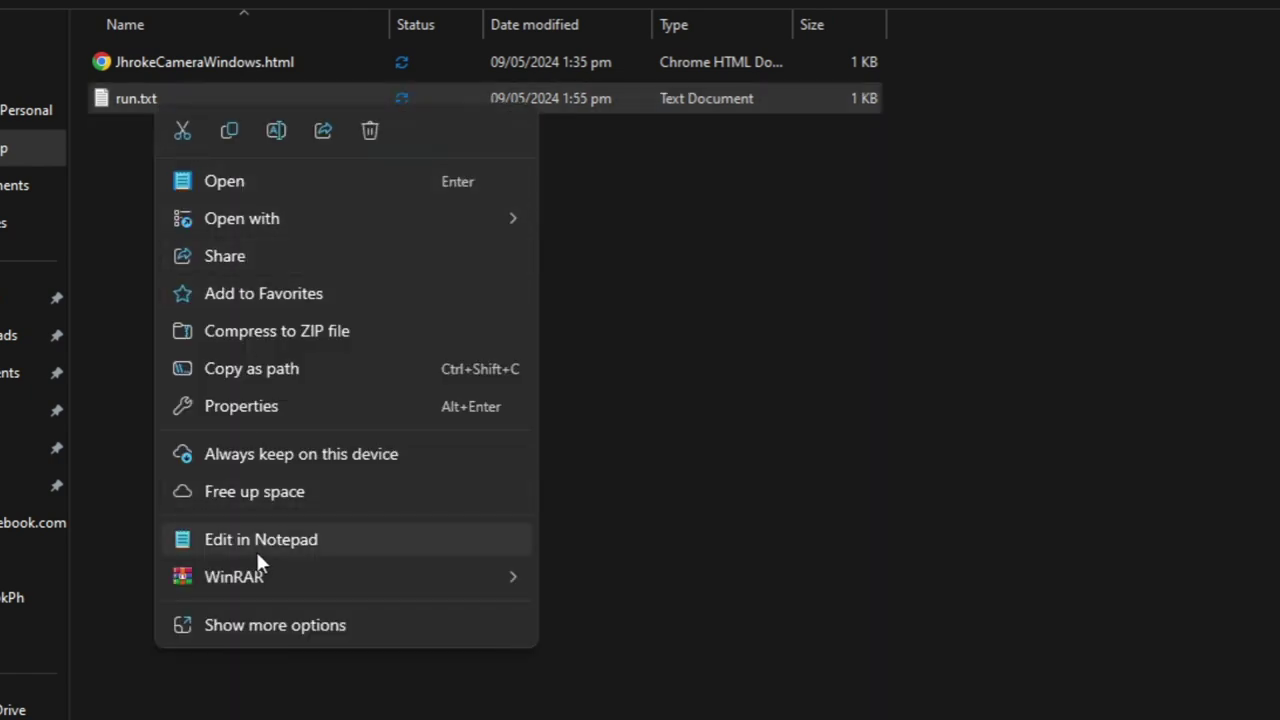
mouse_move(285, 210)
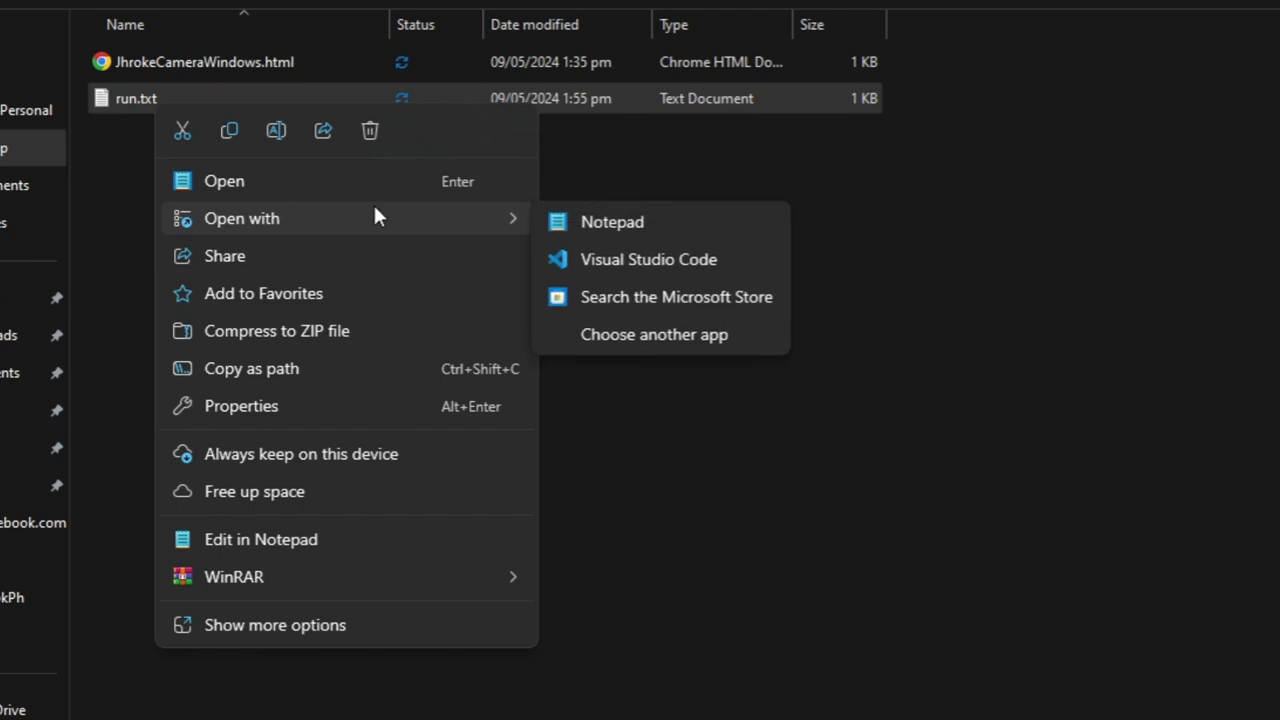
click(607, 220)
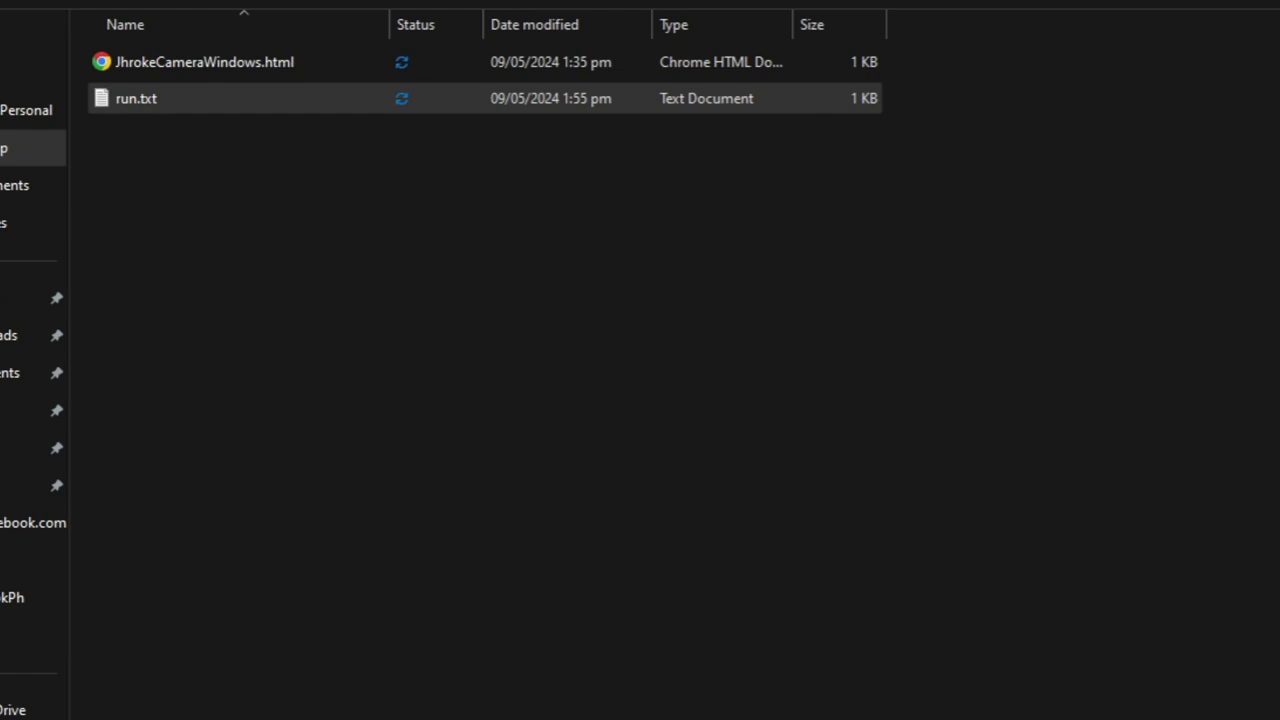
drag(1, 37, 80, 17)
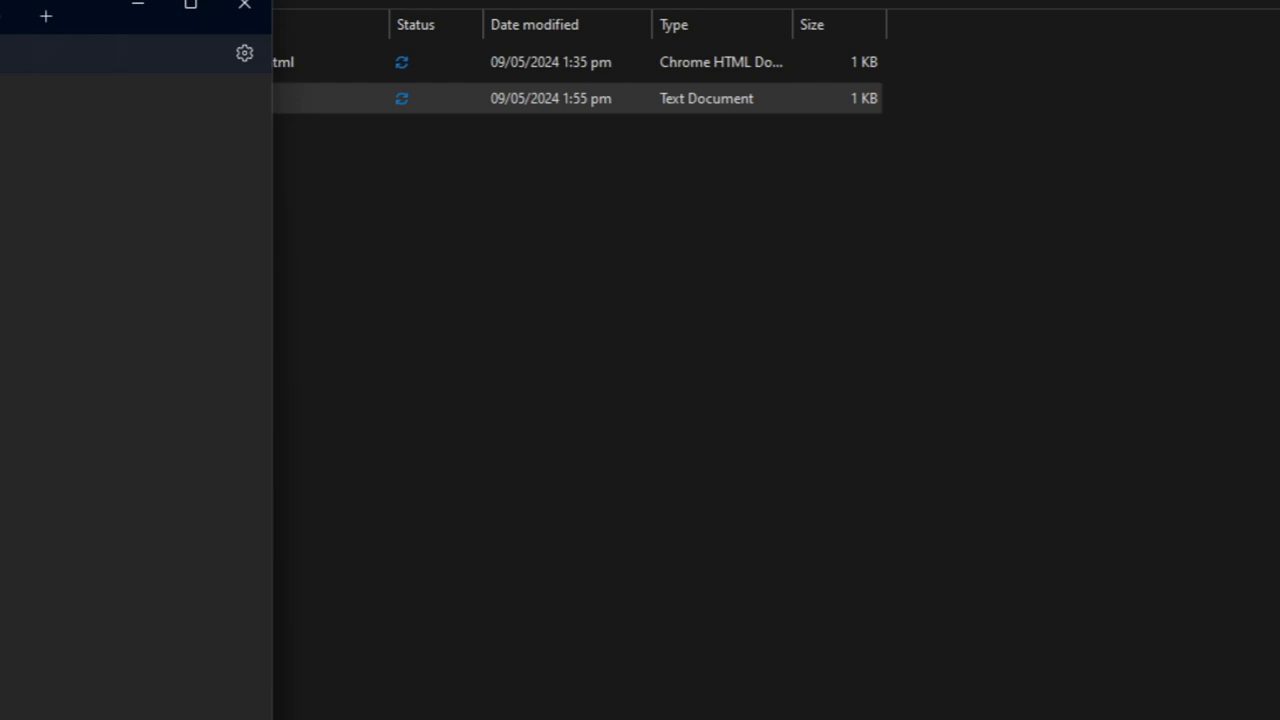
click(150, 8)
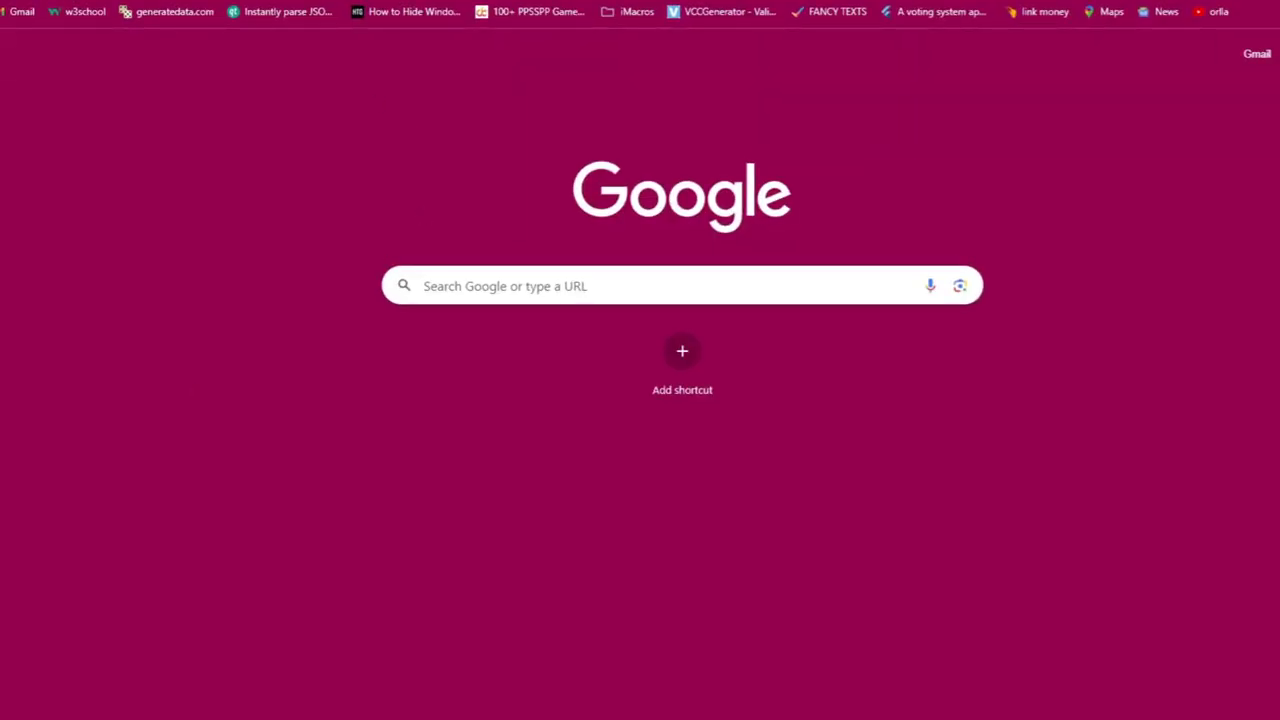
- Switch to Chrome, go to the copied web address, and allow the site to use the camera while visiting
key(shift+F10)
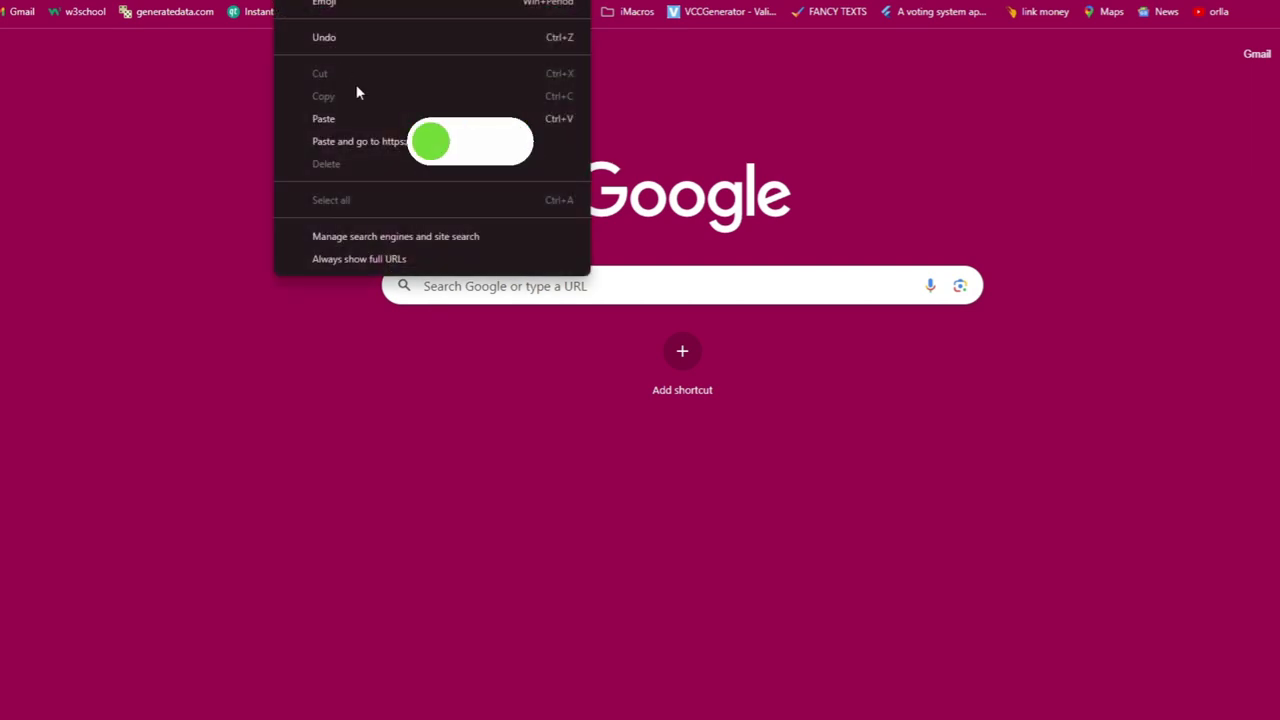
click(383, 141)
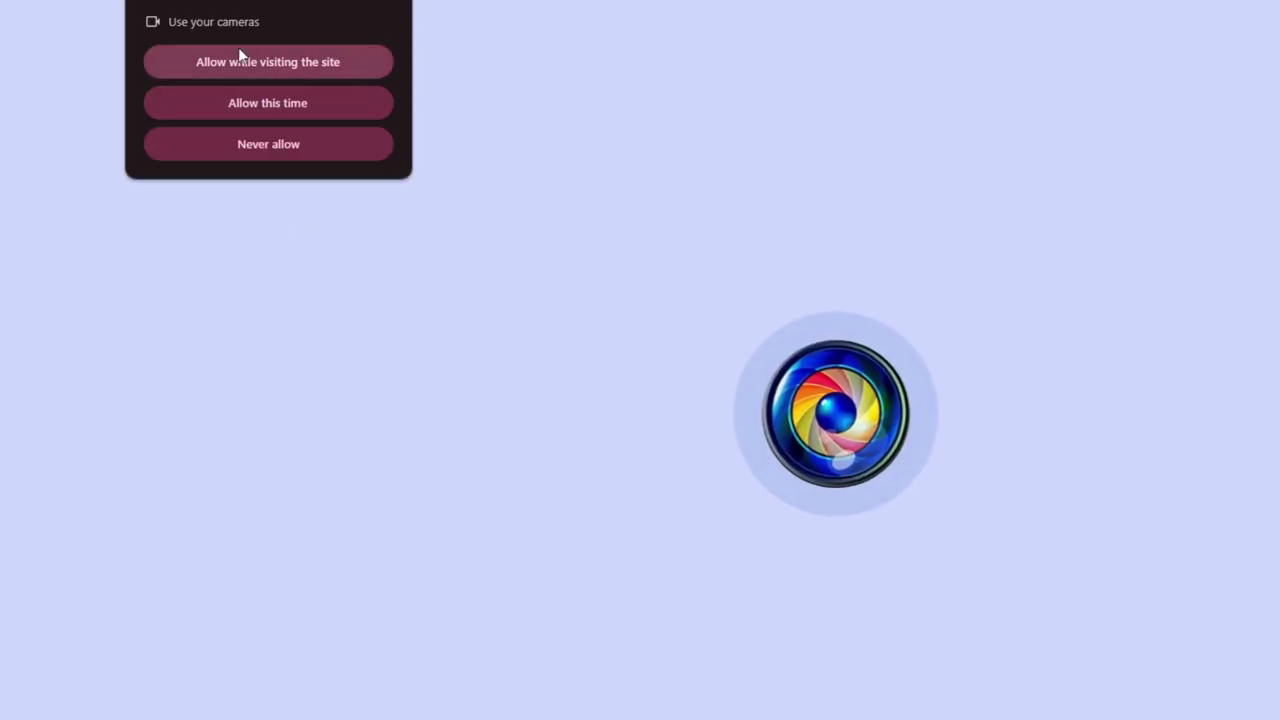
click(294, 64)
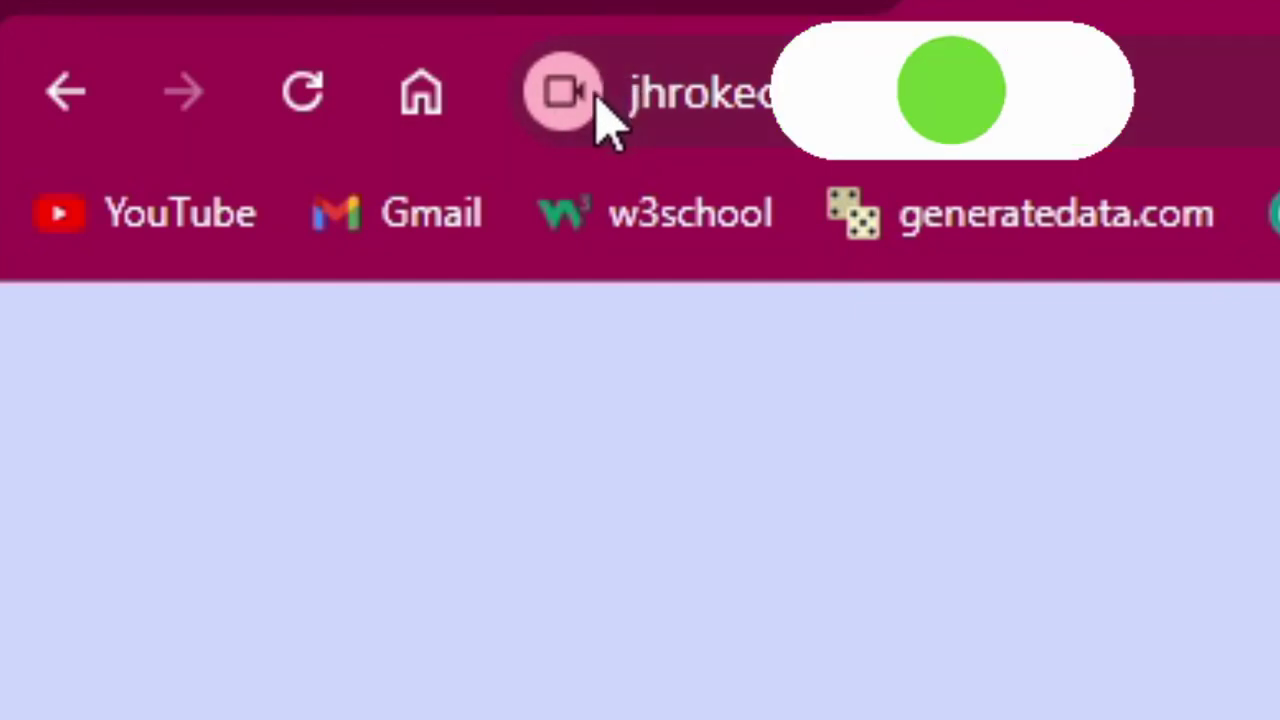
- Set the browser's default camera to OBS Virtual Camera in the site's camera settings and reload the Jhroke Camera page
click(566, 106)
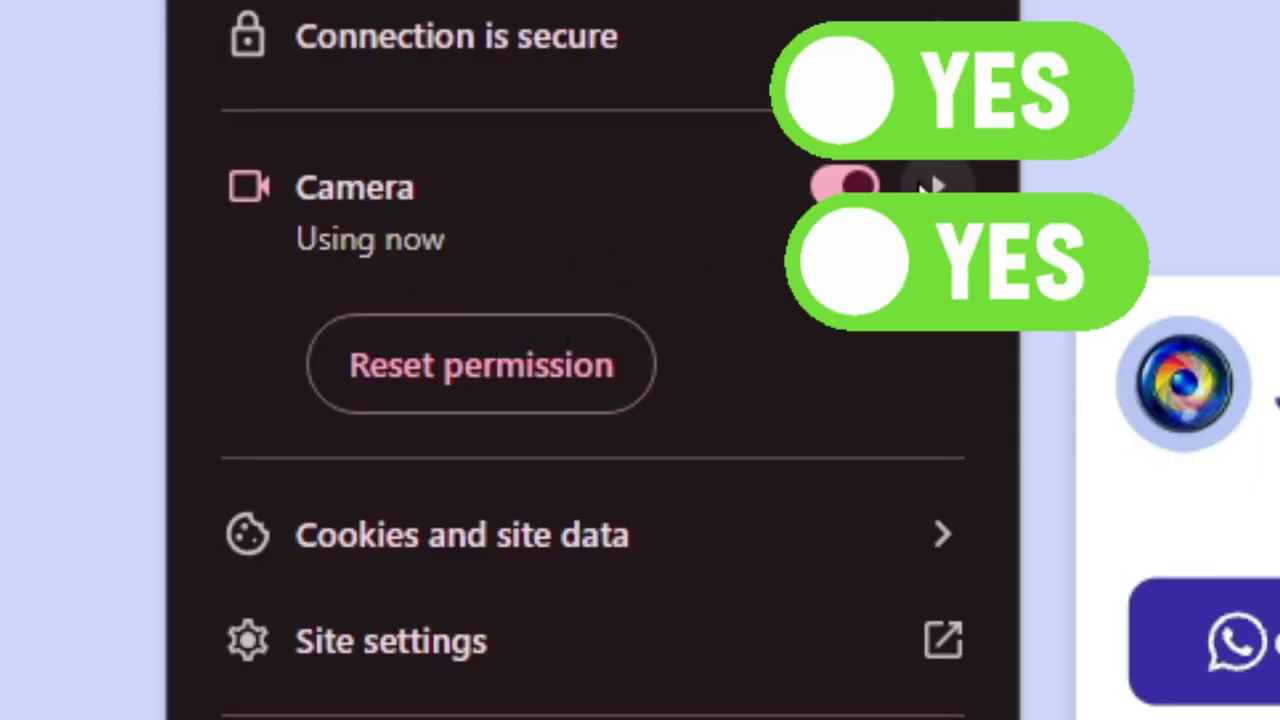
click(933, 186)
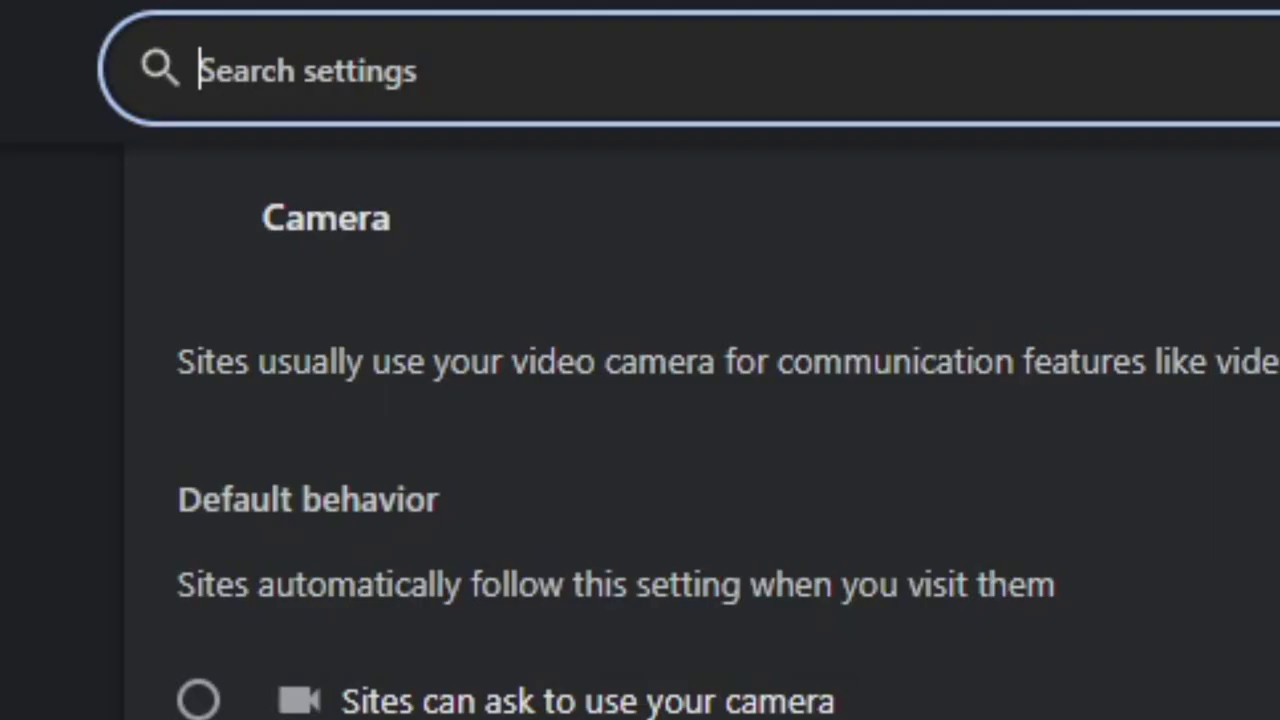
click(325, 425)
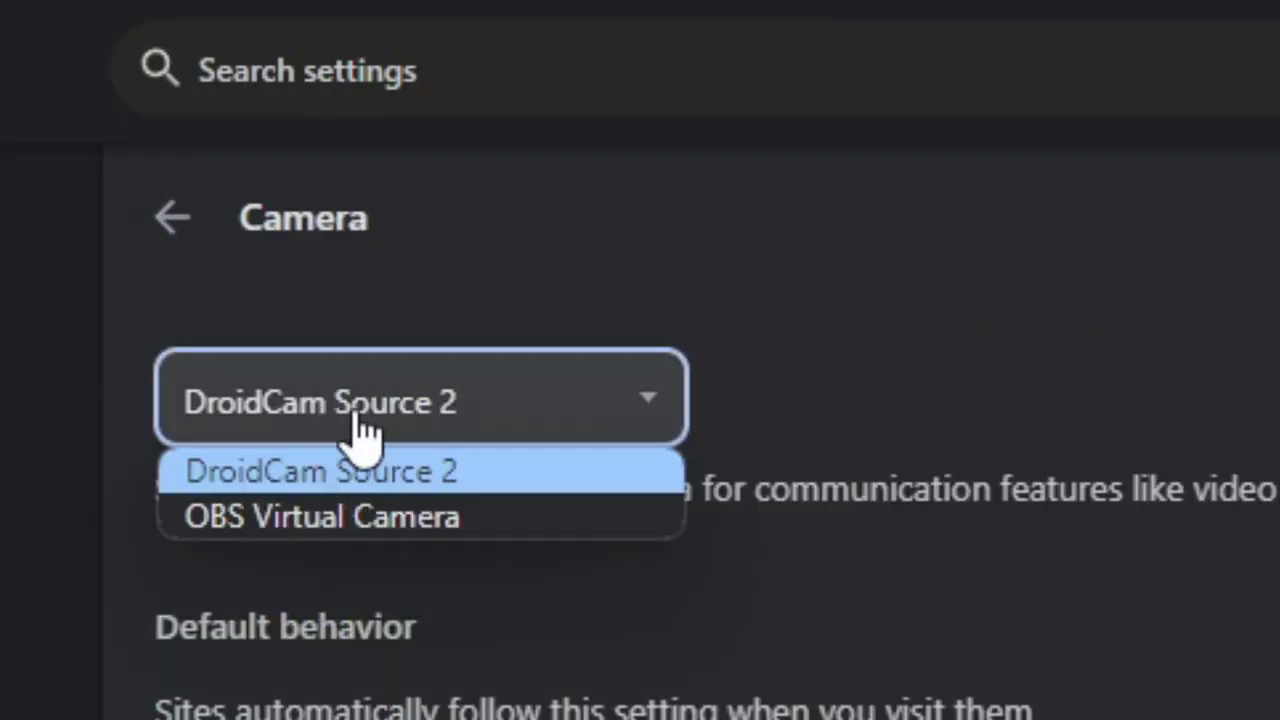
click(305, 530)
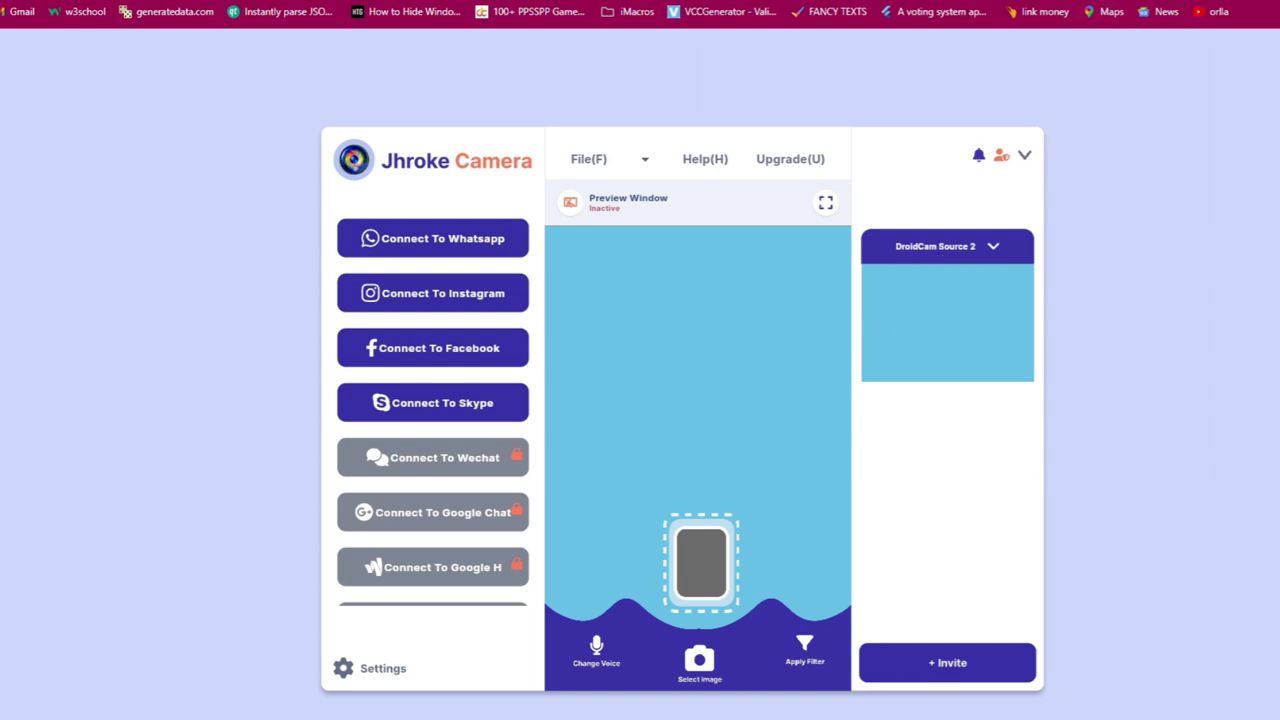
key(F5)
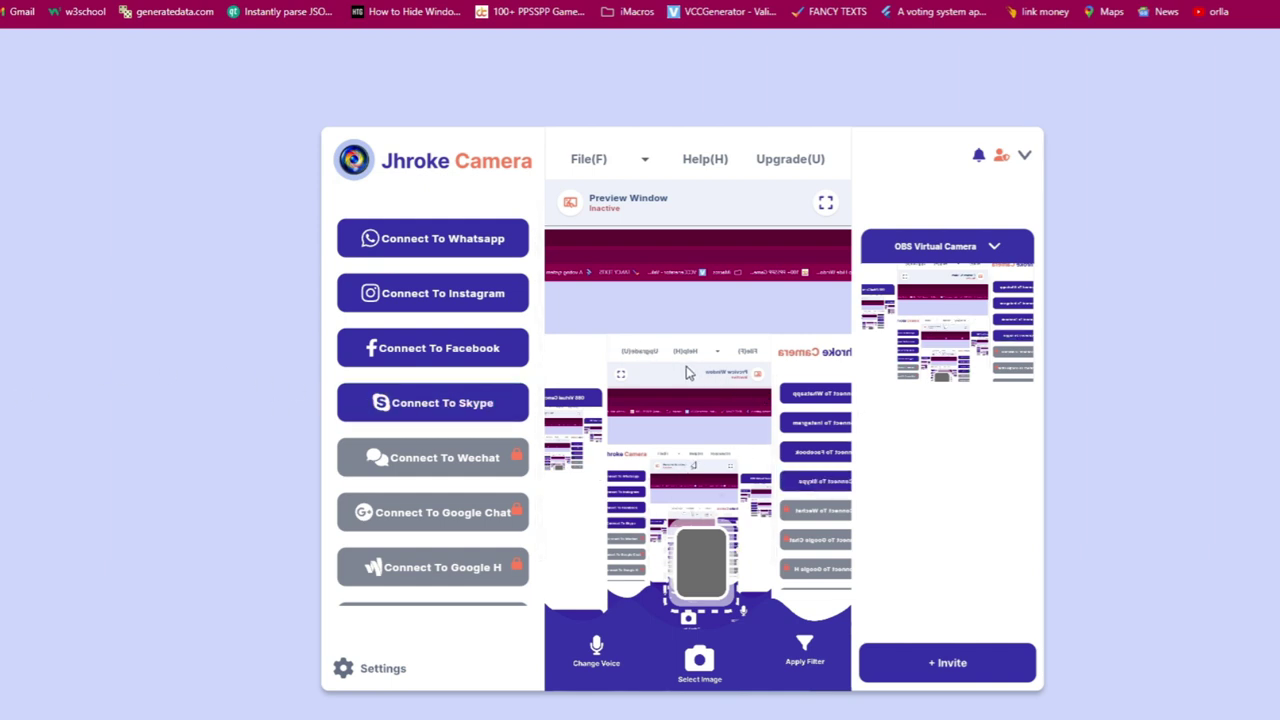
- Load the portrait file Screenshot 2024-03-25 100119.png as the selected image in Jhroke Camera
click(524, 398)
click(699, 664)
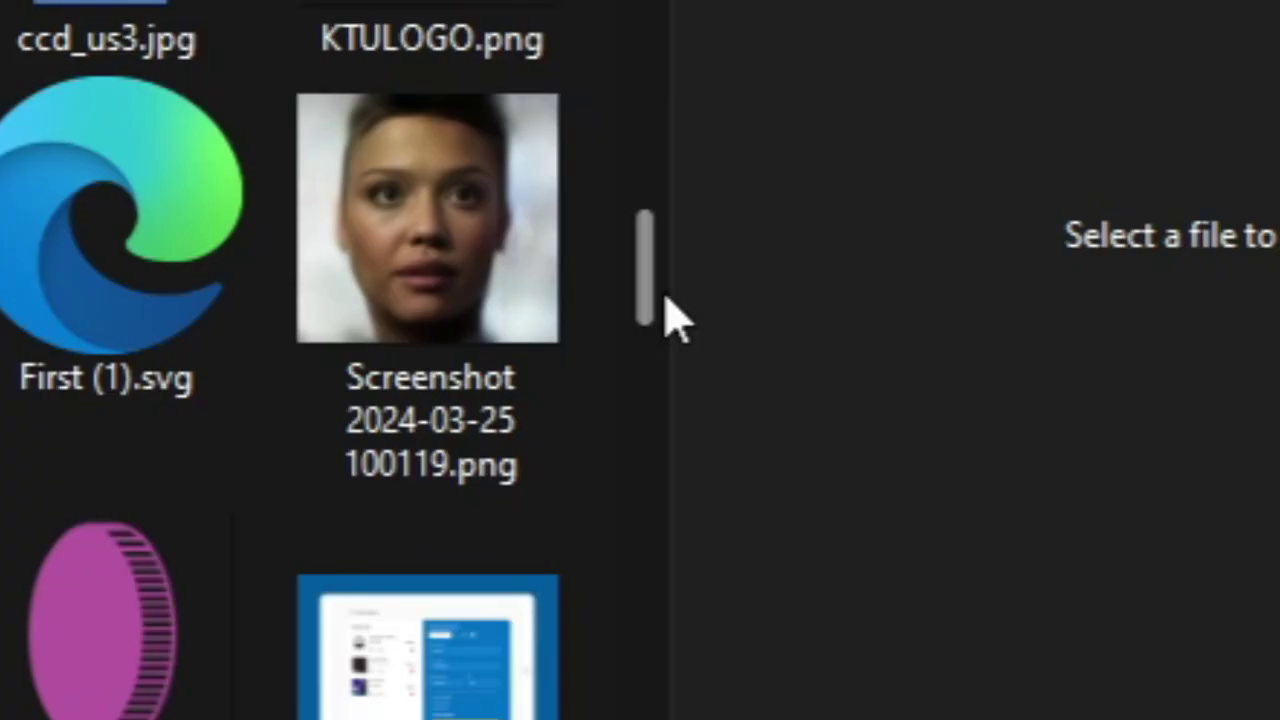
click(265, 190)
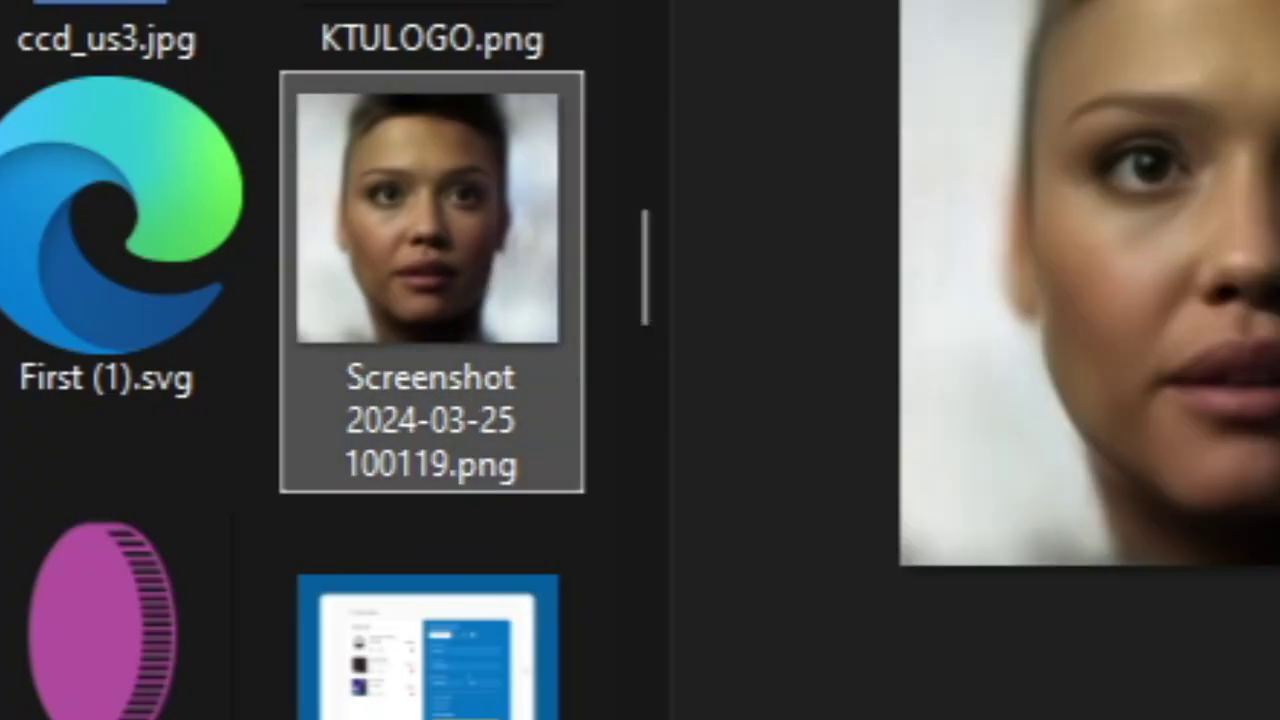
key(Return)
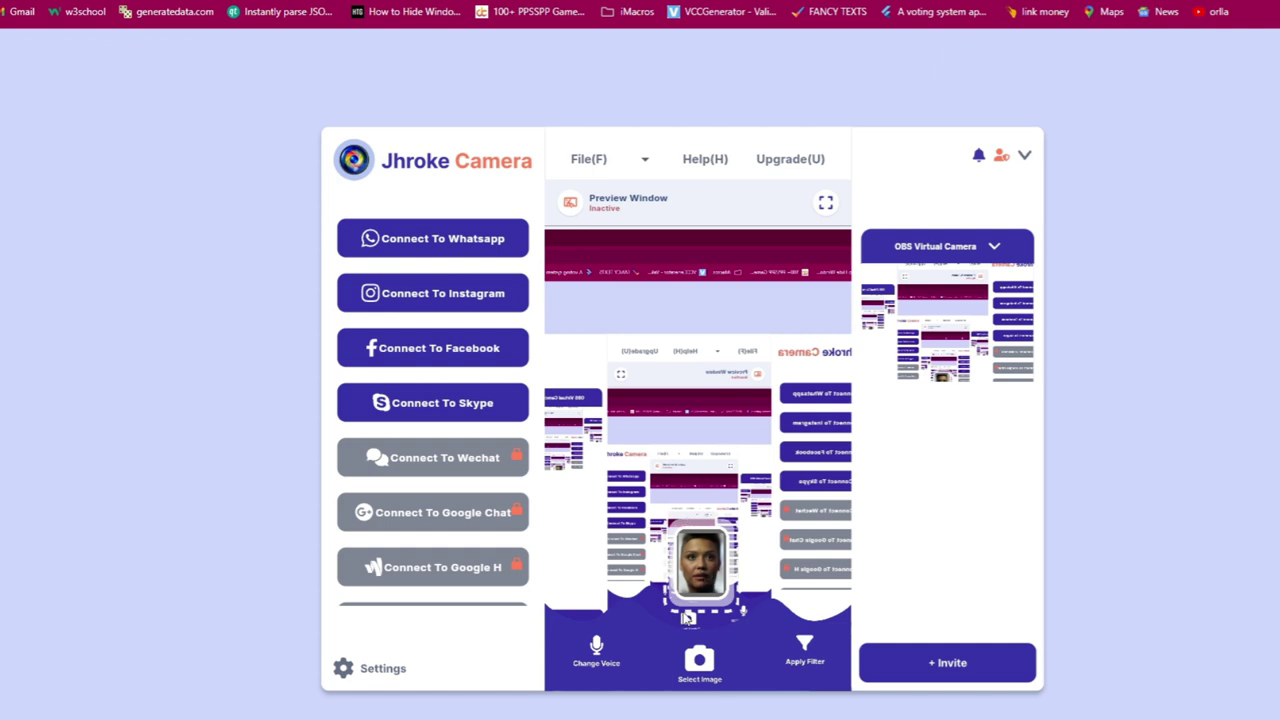
- Try the Apply Filter and Change Voice features, dismissing the notice after each
click(804, 652)
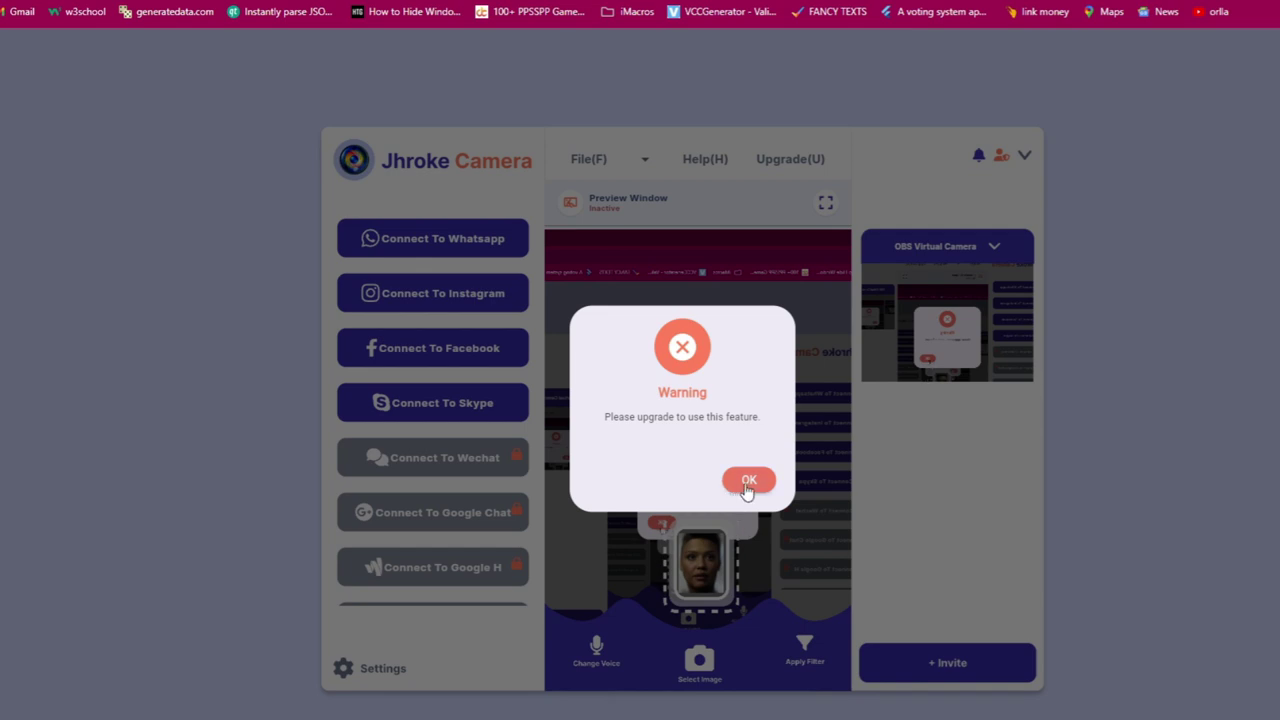
click(745, 484)
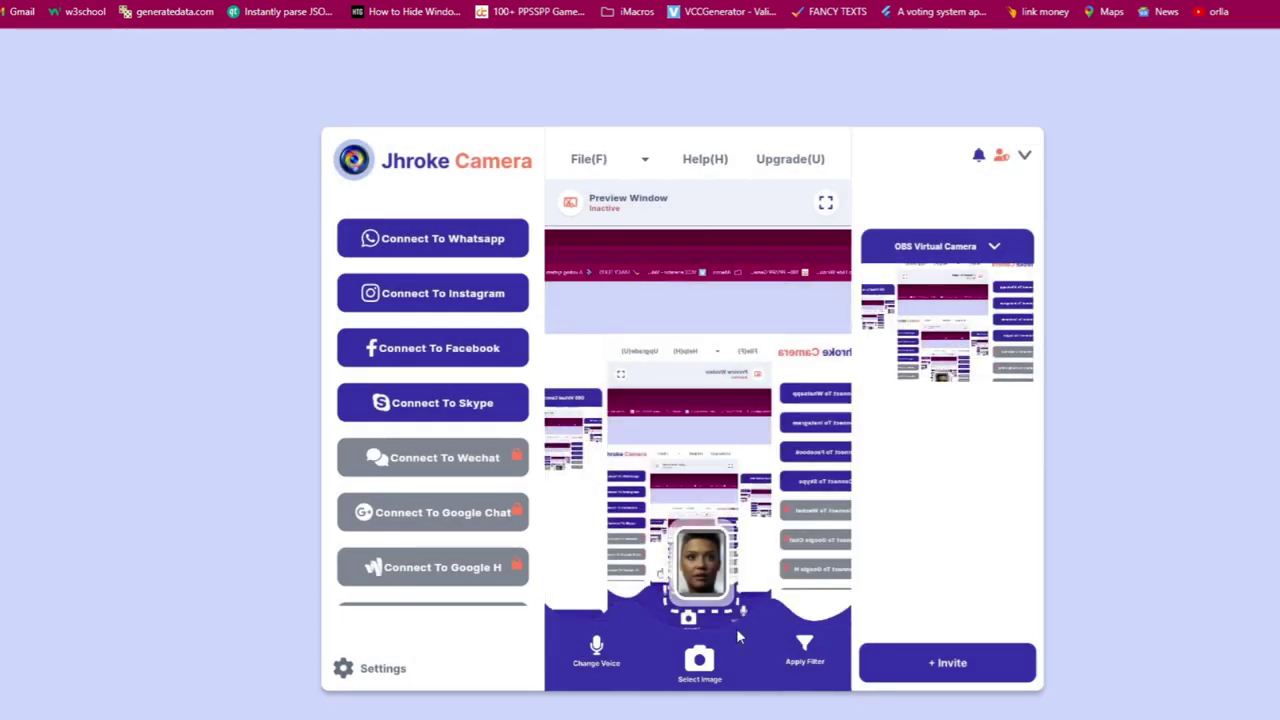
click(598, 652)
click(749, 480)
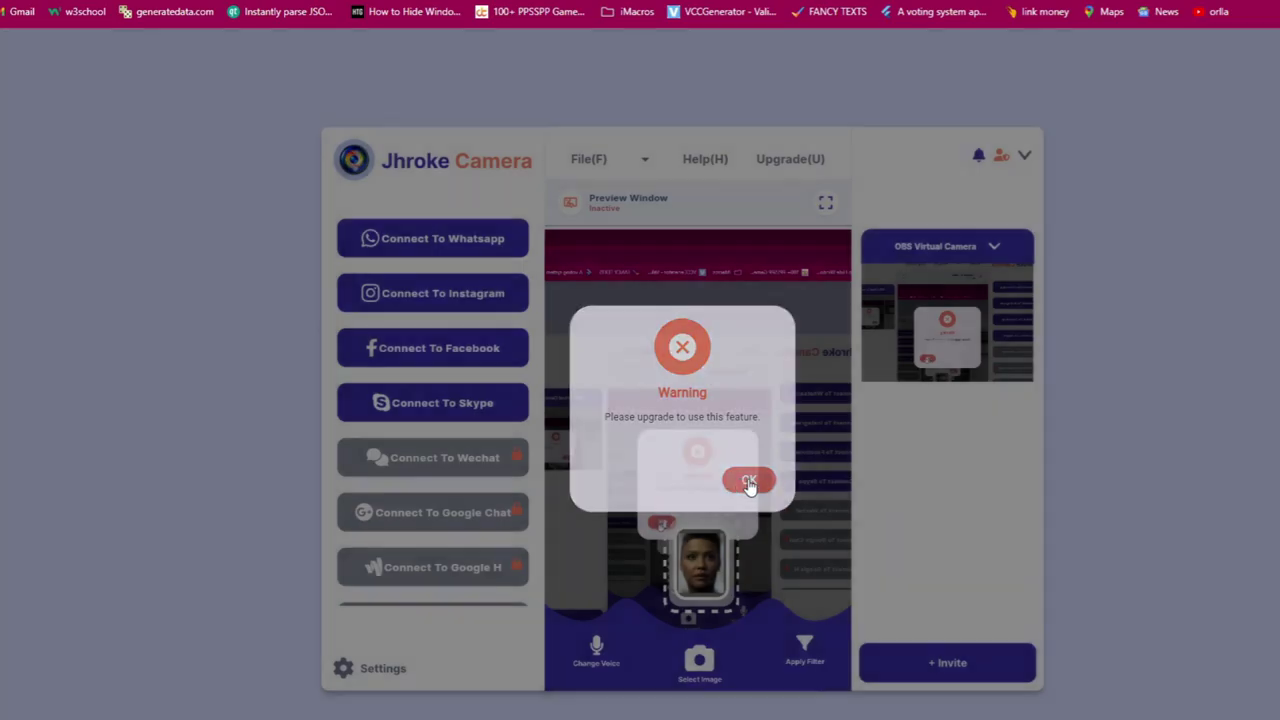
- Connect Jhroke Camera to Skype from the list of connection services
scroll(428, 408, down, 1)
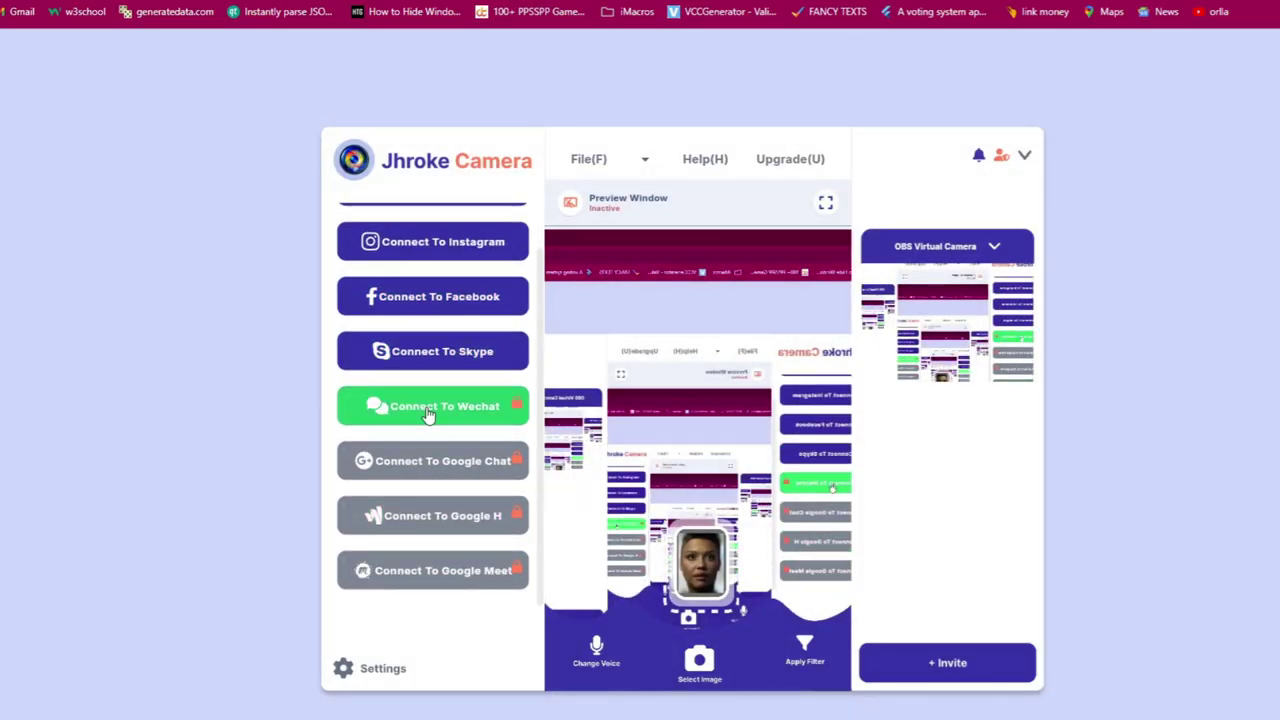
click(455, 350)
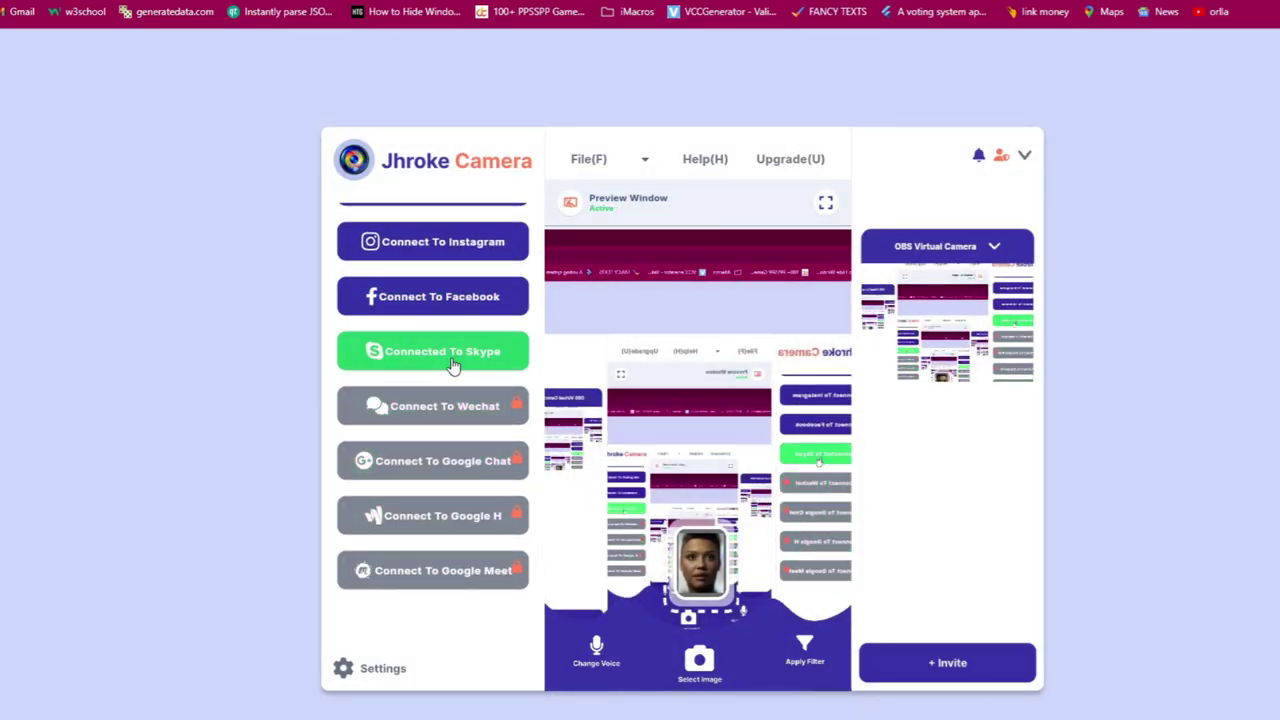
scroll(466, 358, up, 1)
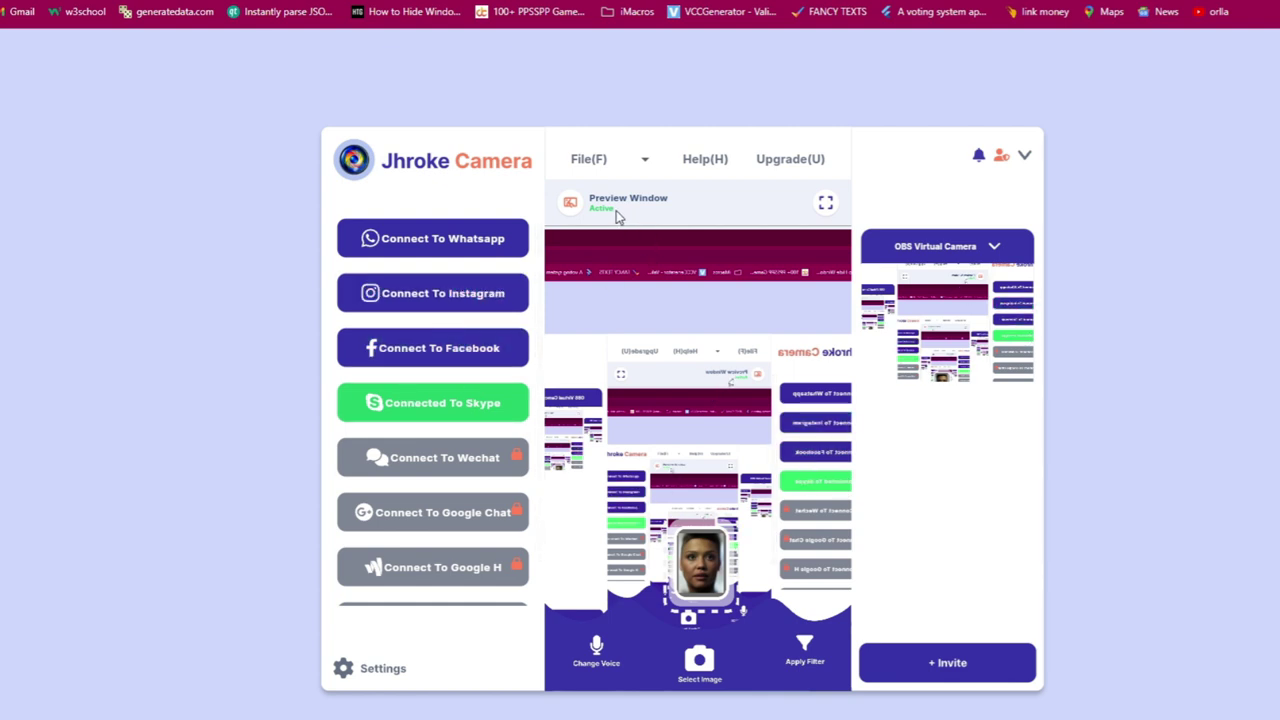
- Toggle the preview window's expanded view on and off several times to compare it with the normal layout
click(825, 205)
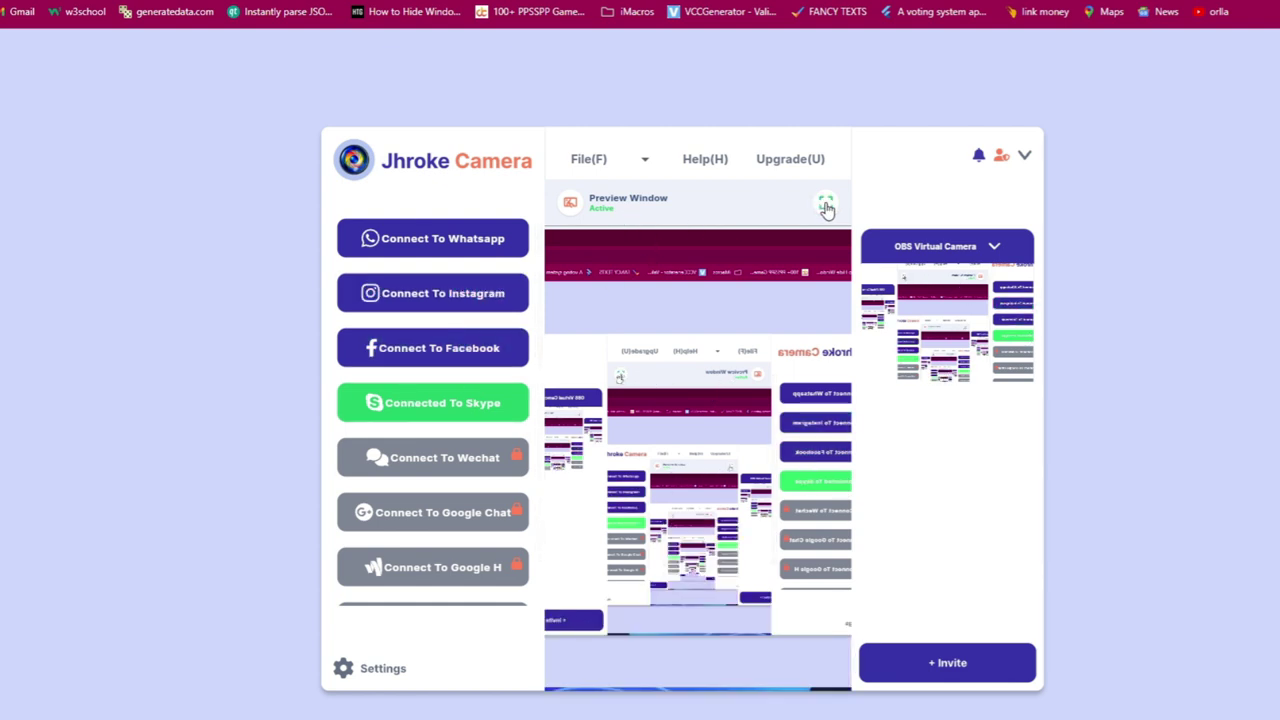
click(825, 205)
click(825, 205)
click(825, 205)
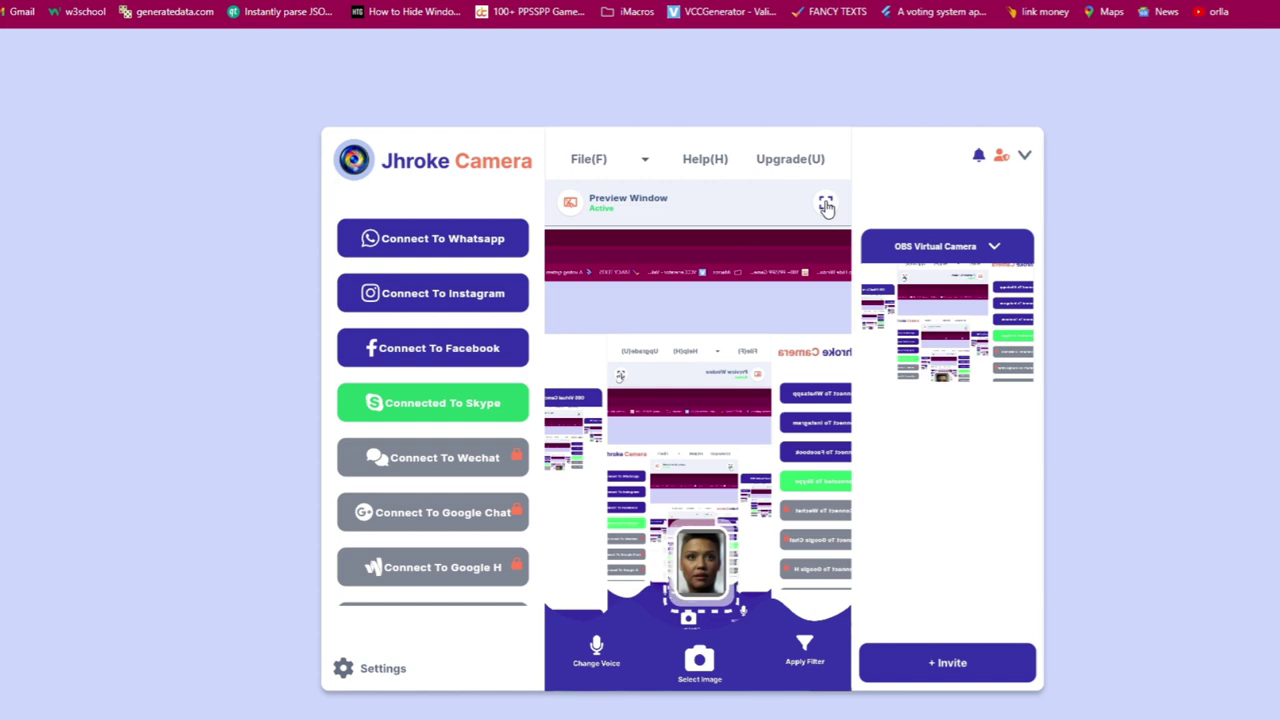
click(825, 205)
click(825, 205)
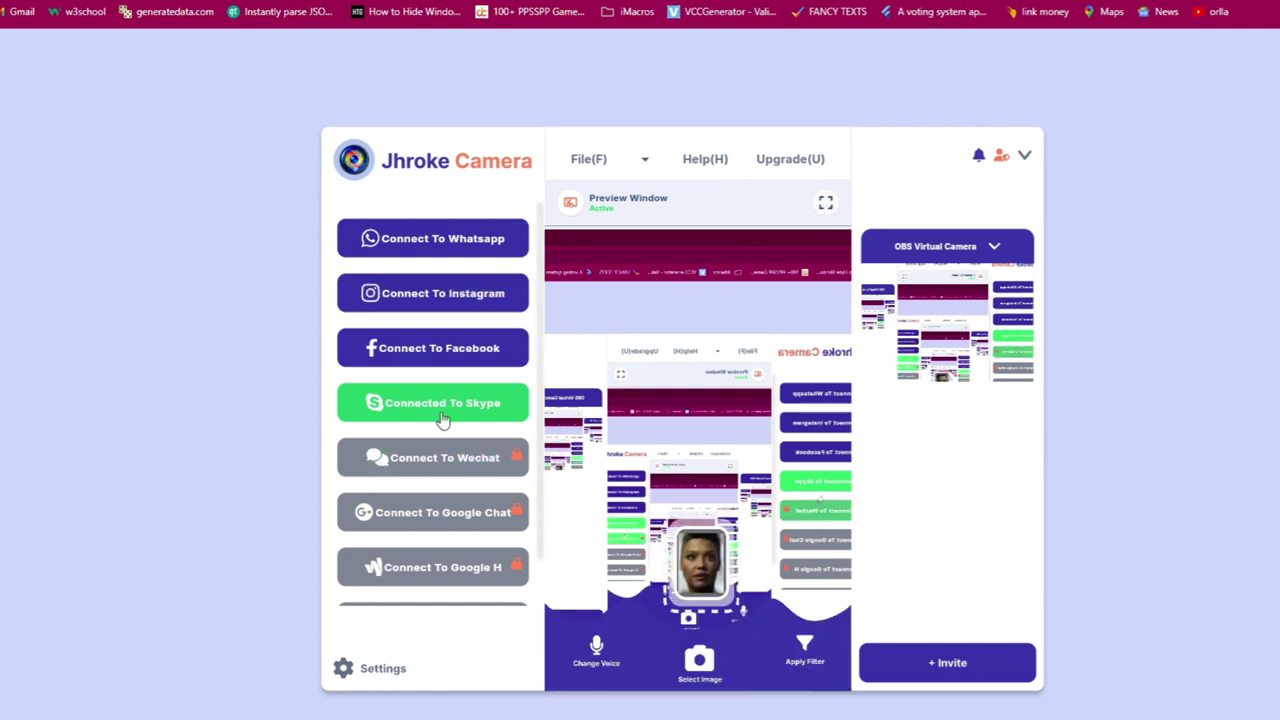
scroll(443, 569, down, 1)
scroll(443, 569, up, 1)
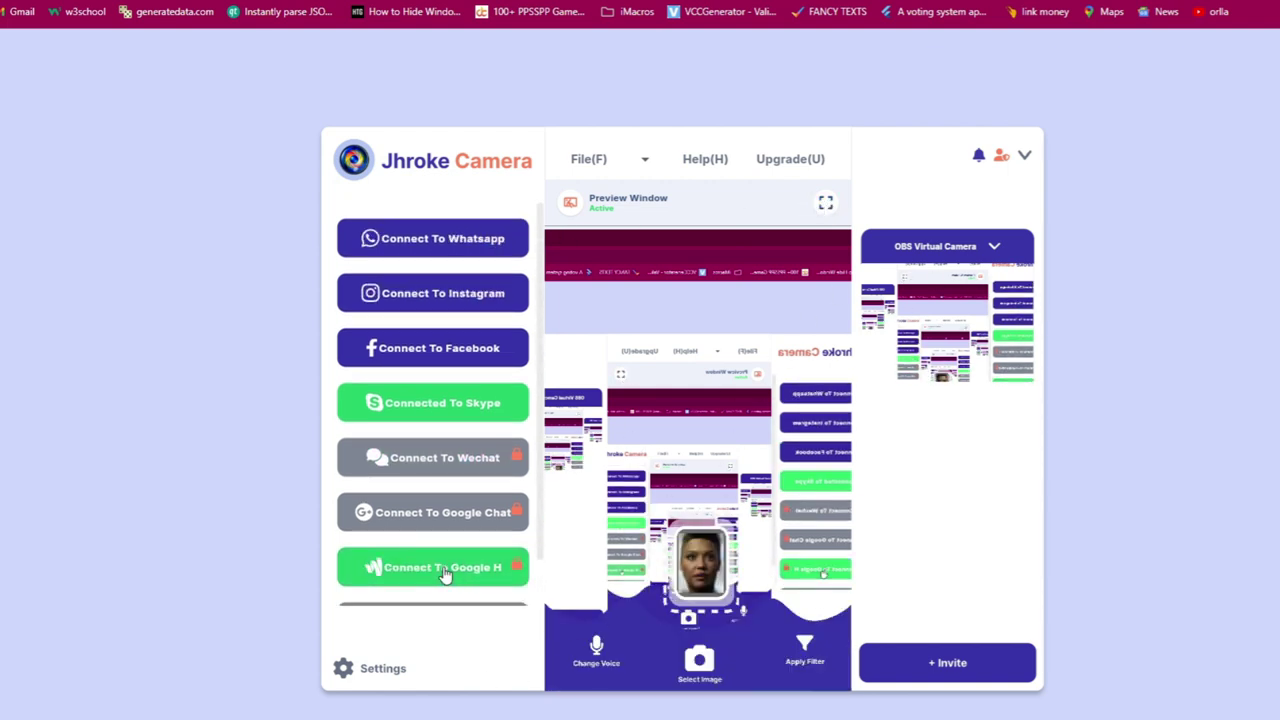
scroll(443, 569, down, 1)
scroll(448, 510, up, 1)
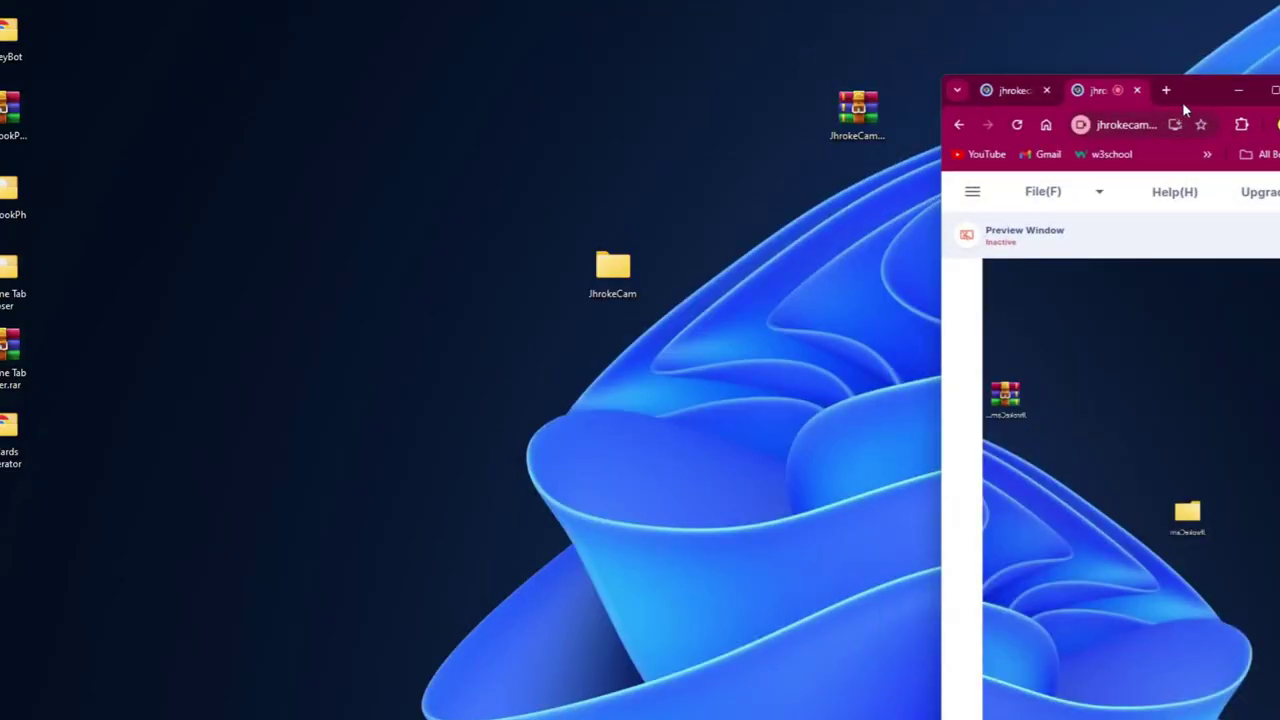
- Move the browser window aside and open the License folder inside JhrokeCameraPro from the desktop's JhrokeCam folder
drag(1182, 102, 1149, 0)
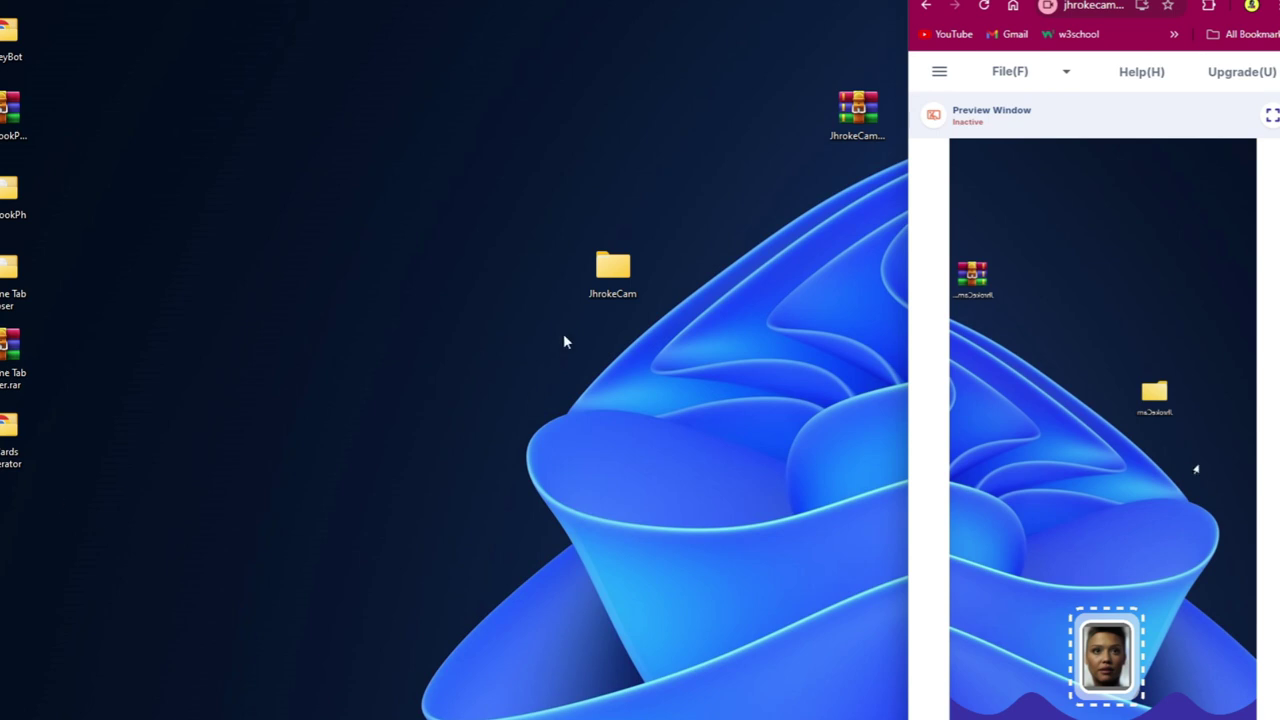
double_click(607, 264)
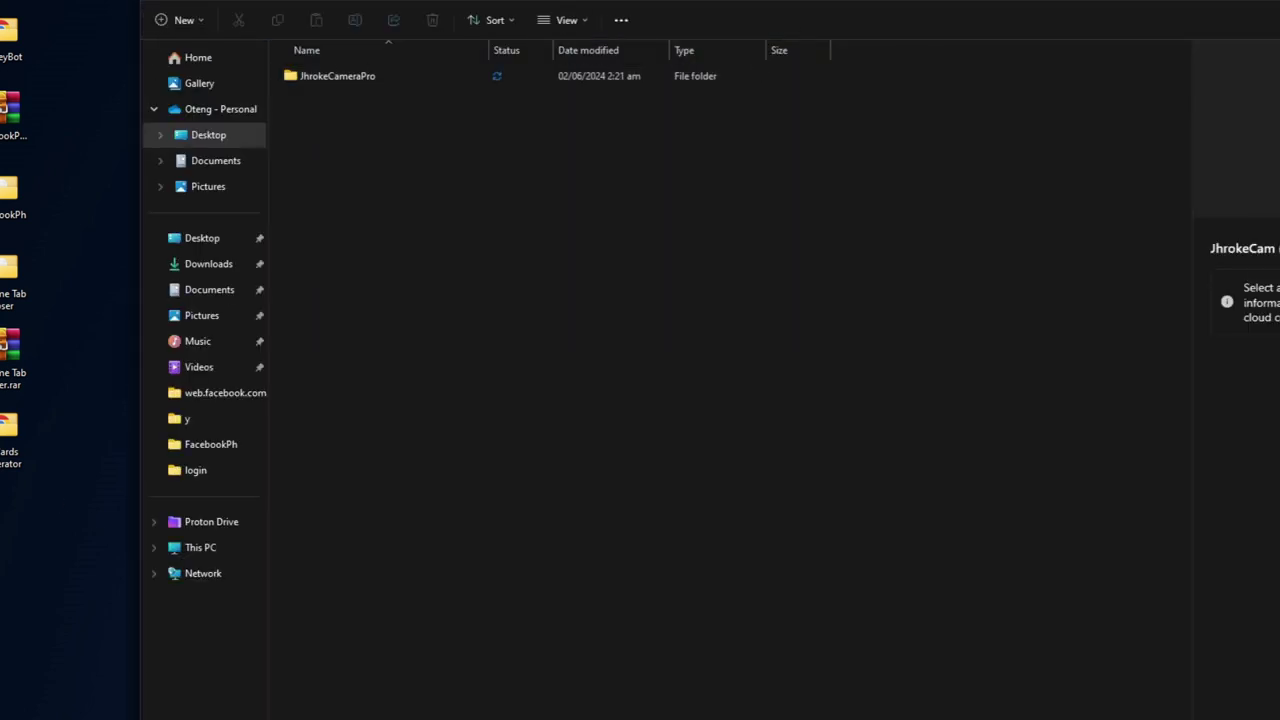
double_click(340, 79)
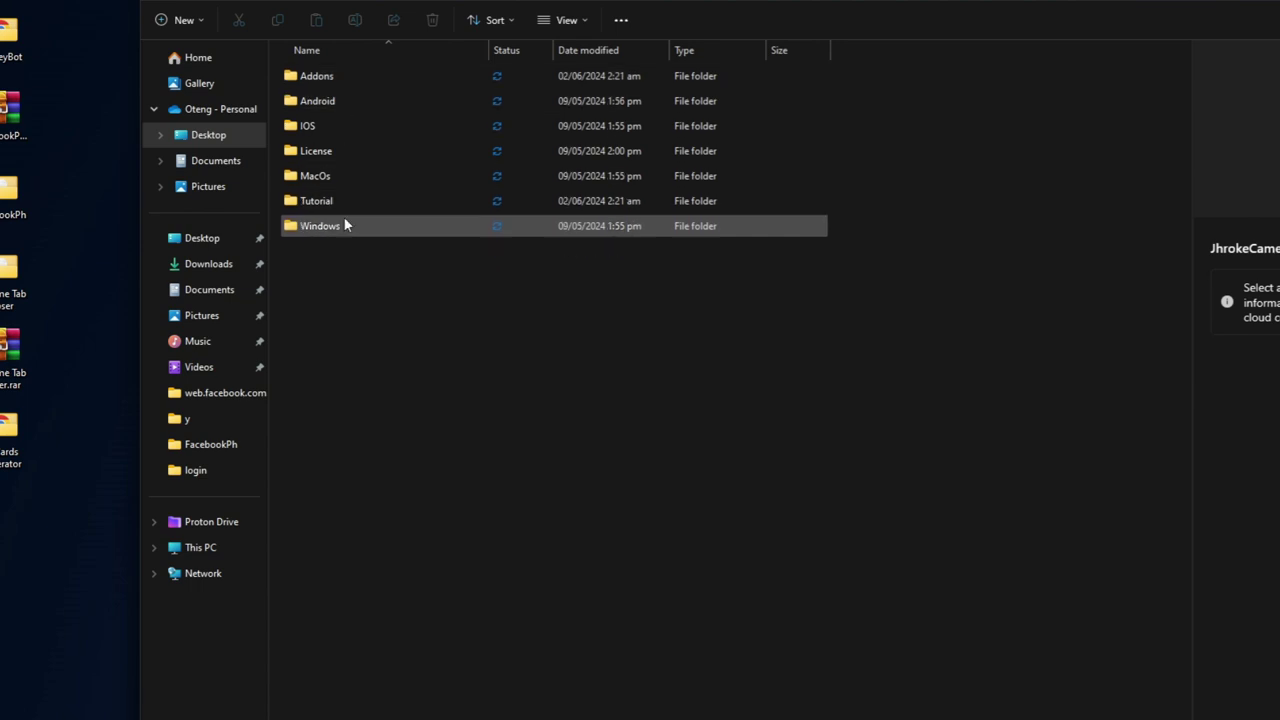
double_click(333, 150)
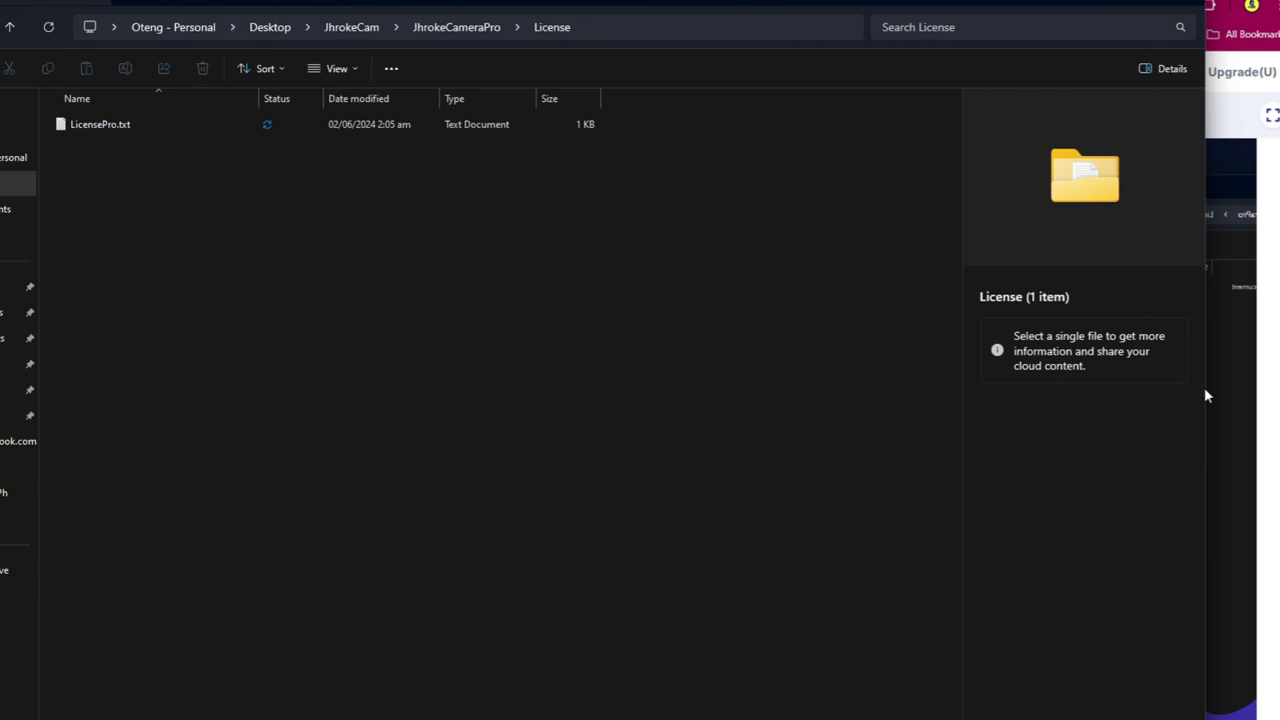
- Reposition the License folder window and shrink it to a narrow strip that leaves the desktop and browser clear
drag(1204, 387, 496, 358)
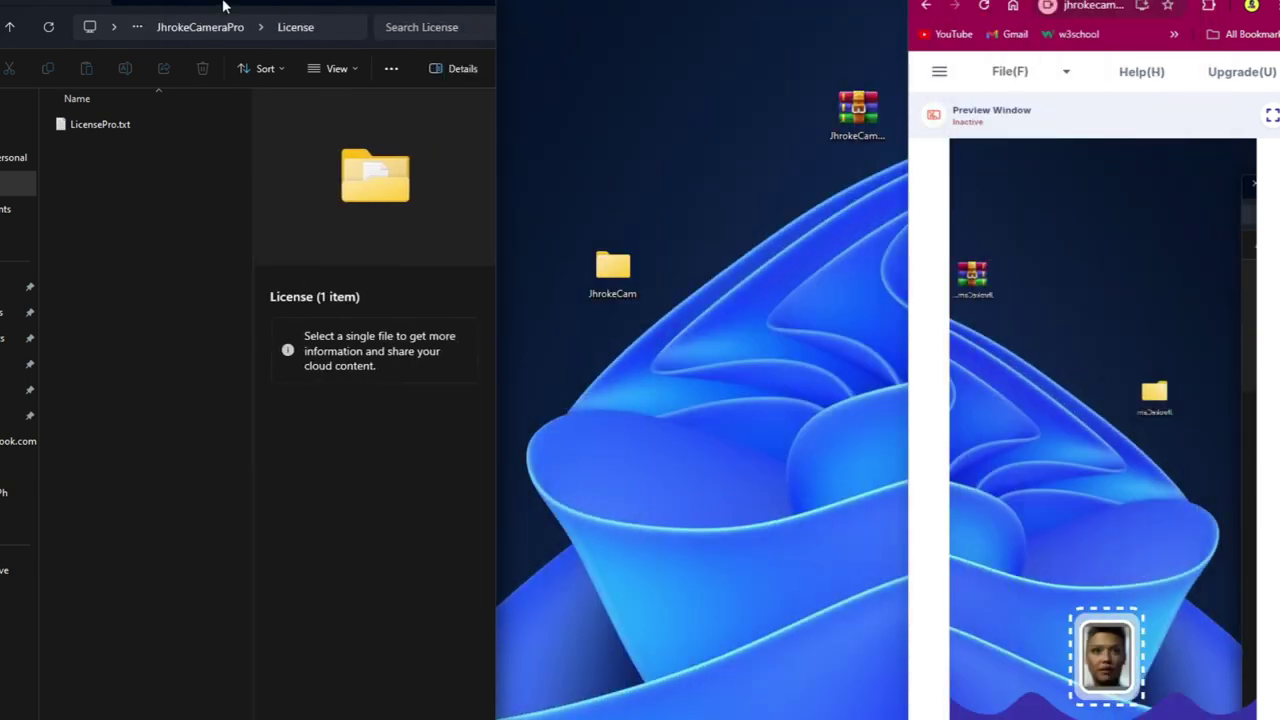
drag(228, 5, 297, 5)
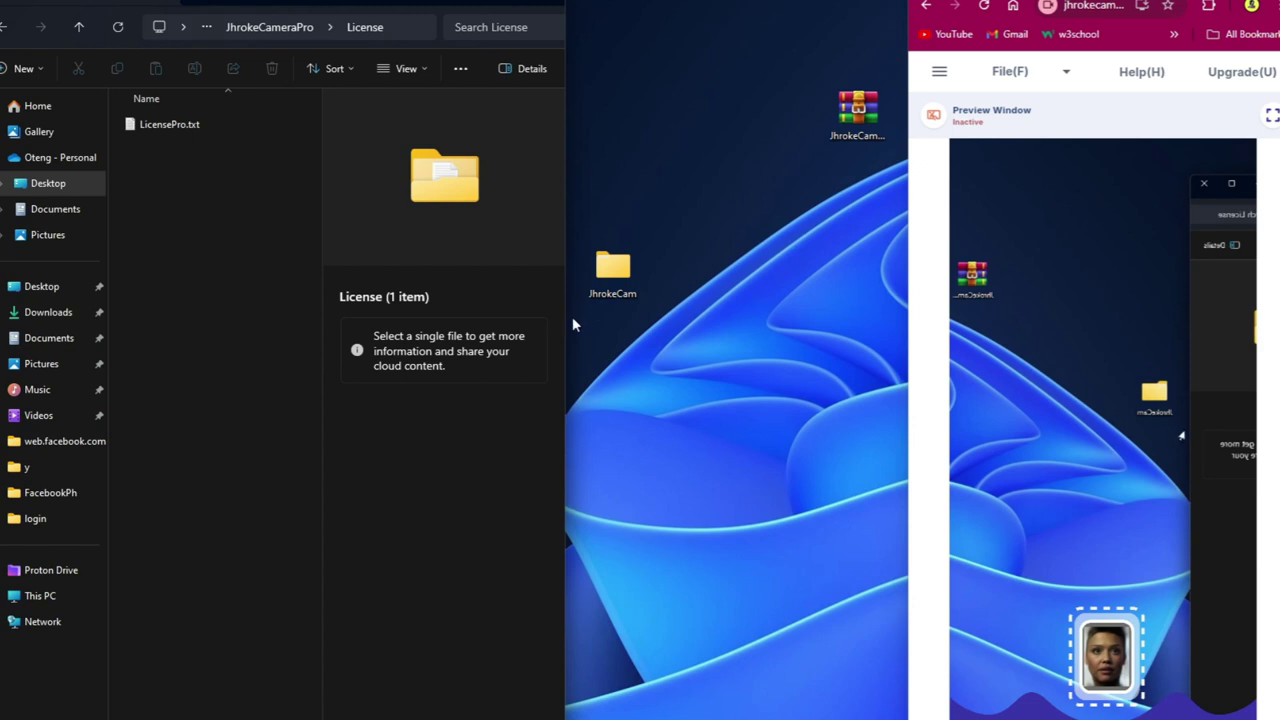
drag(569, 319, 43, 304)
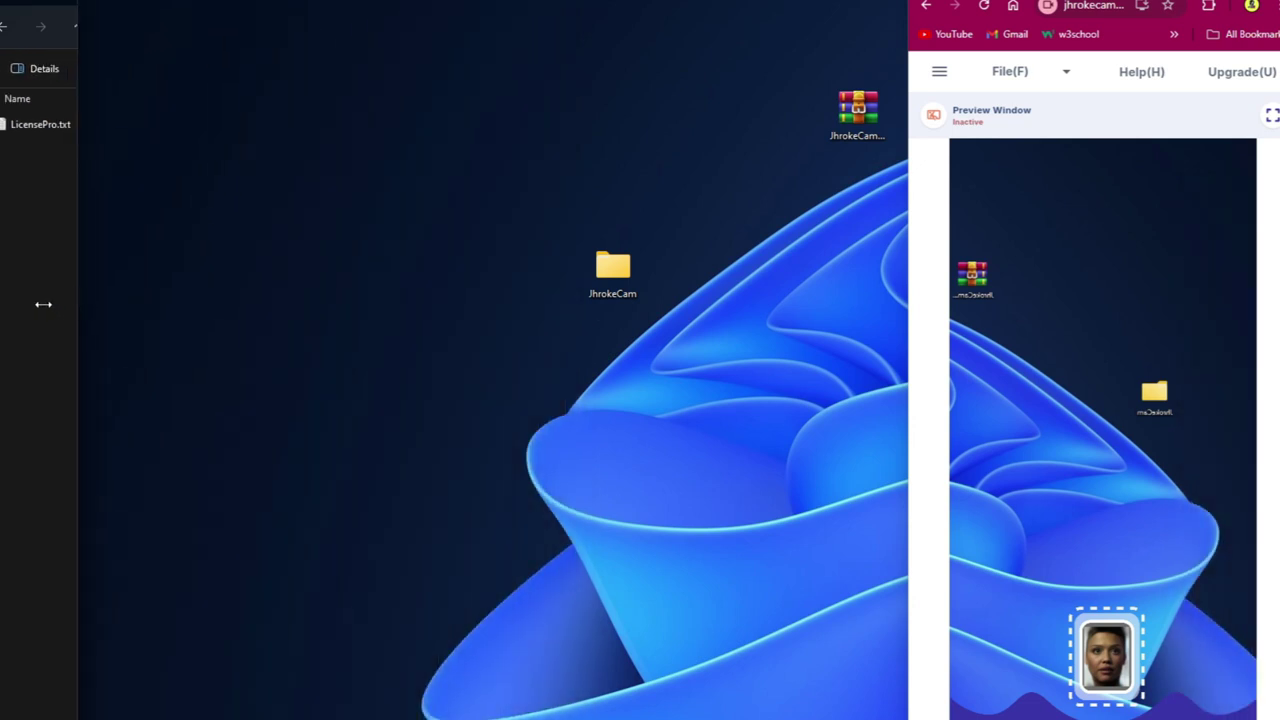
- Open LicensePro.txt from the License folder and move and narrow its window to keep it clear of the browser
double_click(47, 128)
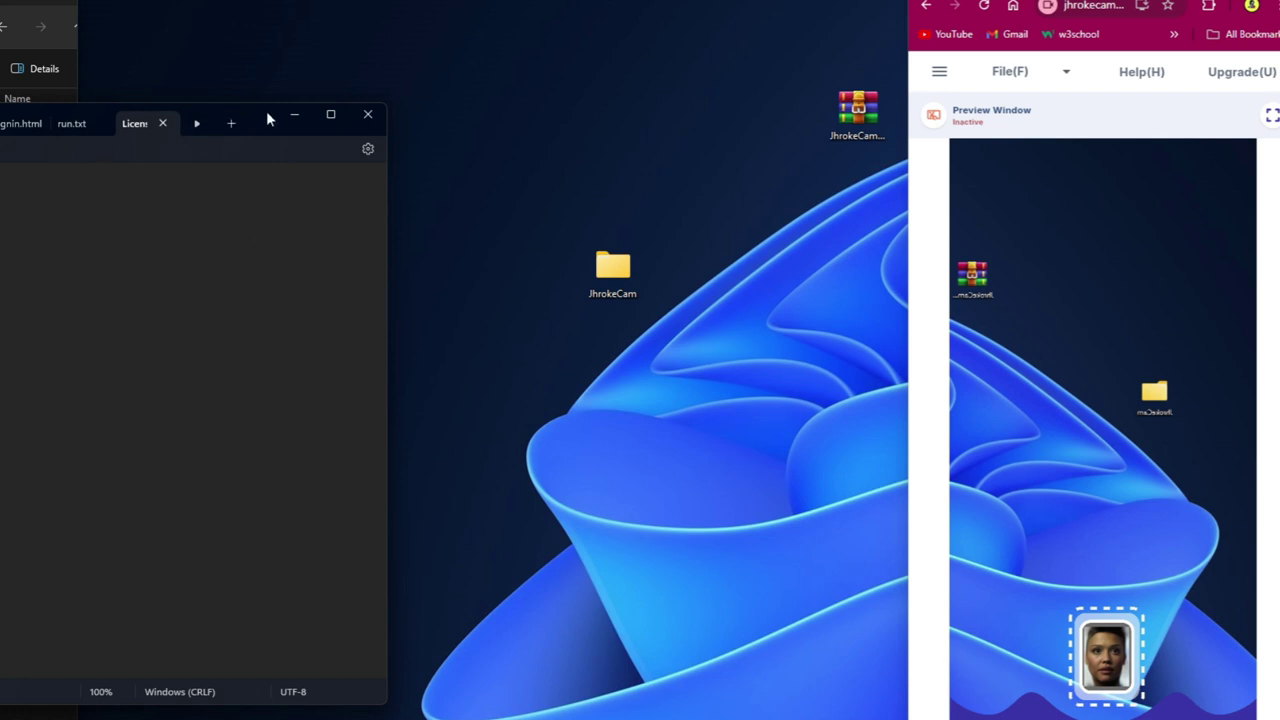
drag(266, 111, 381, 119)
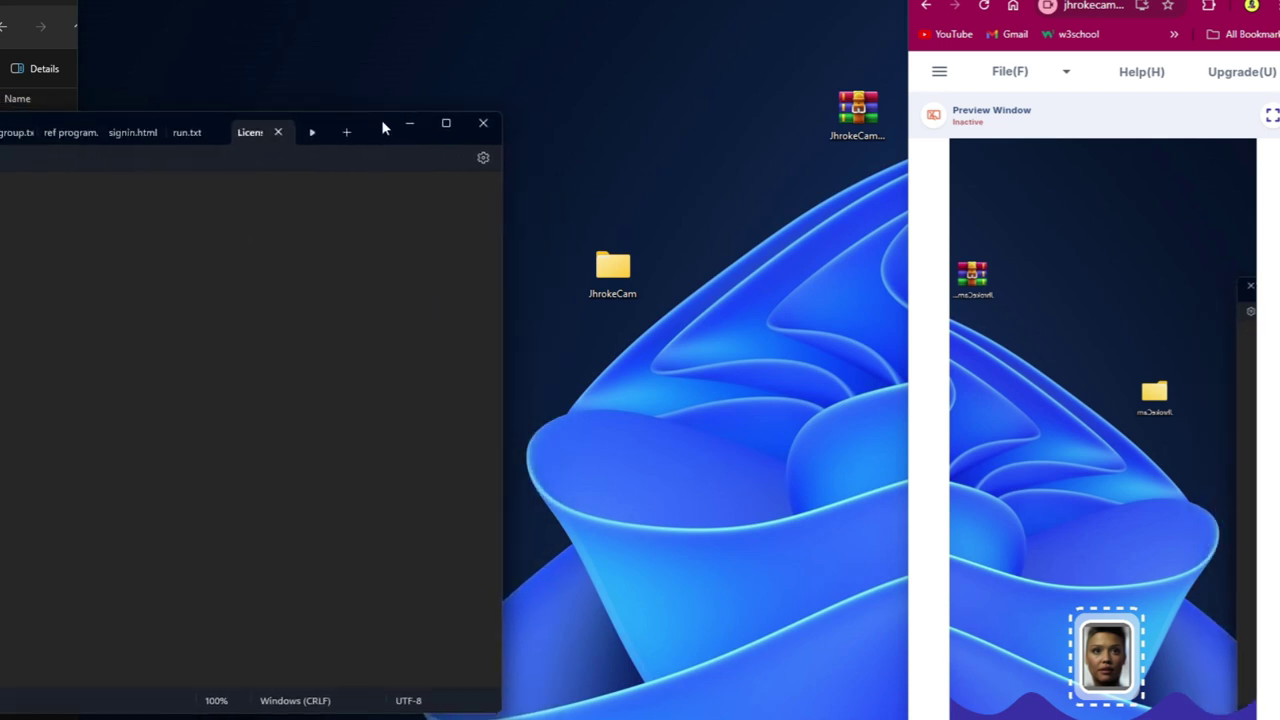
drag(503, 290, 305, 294)
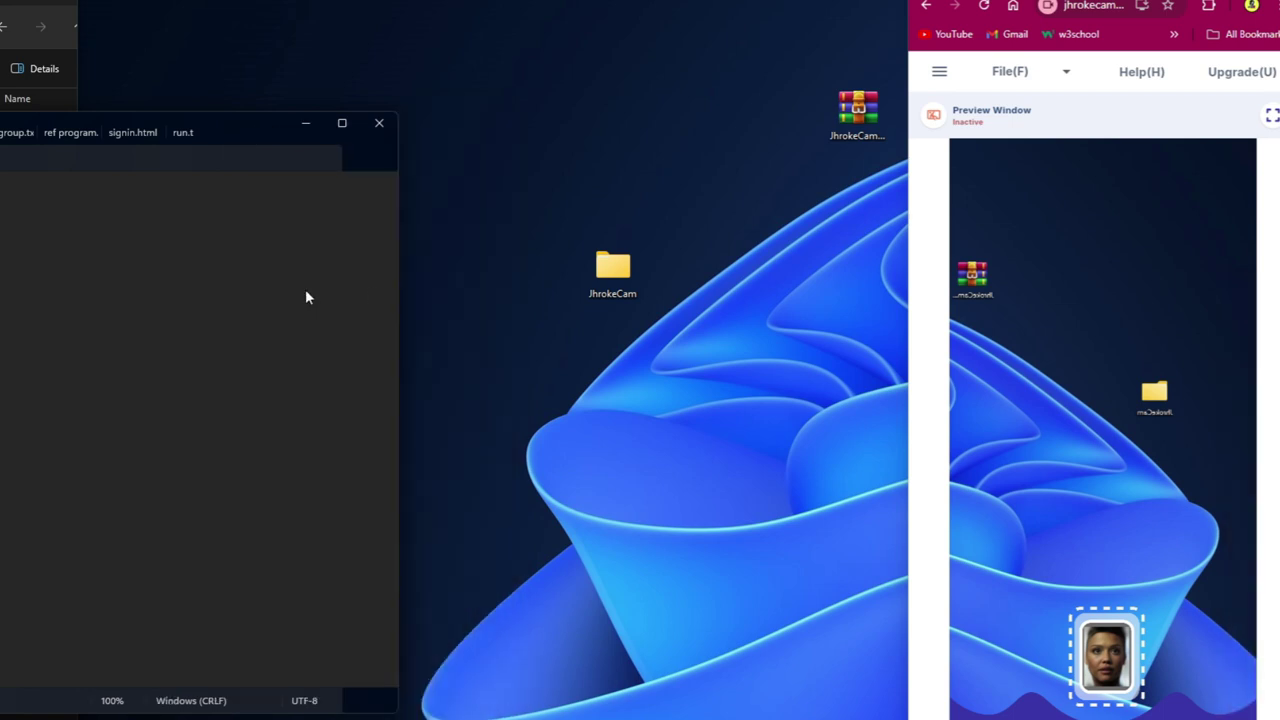
key(alt+F4)
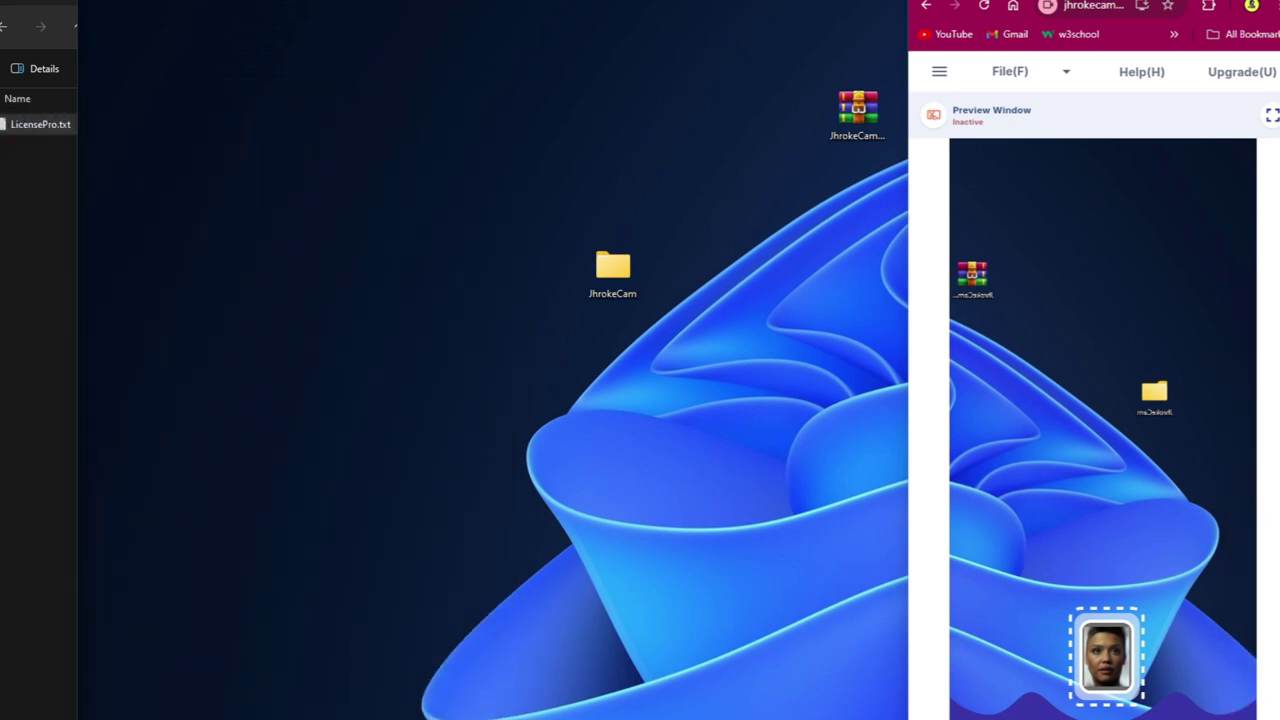
drag(2, 329, 184, 297)
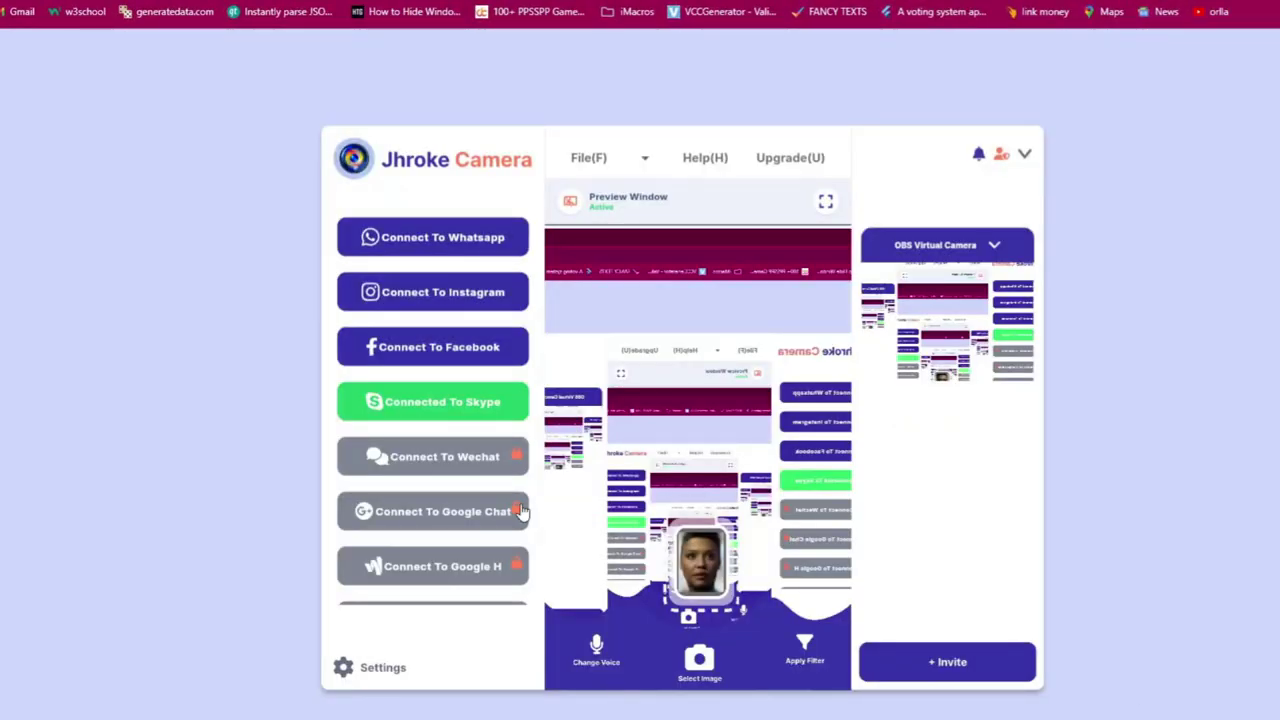
- Open the Jhroke Camera settings, then collapse and re-expand the License section with its premium and add-on fields
scroll(451, 500, down, 1)
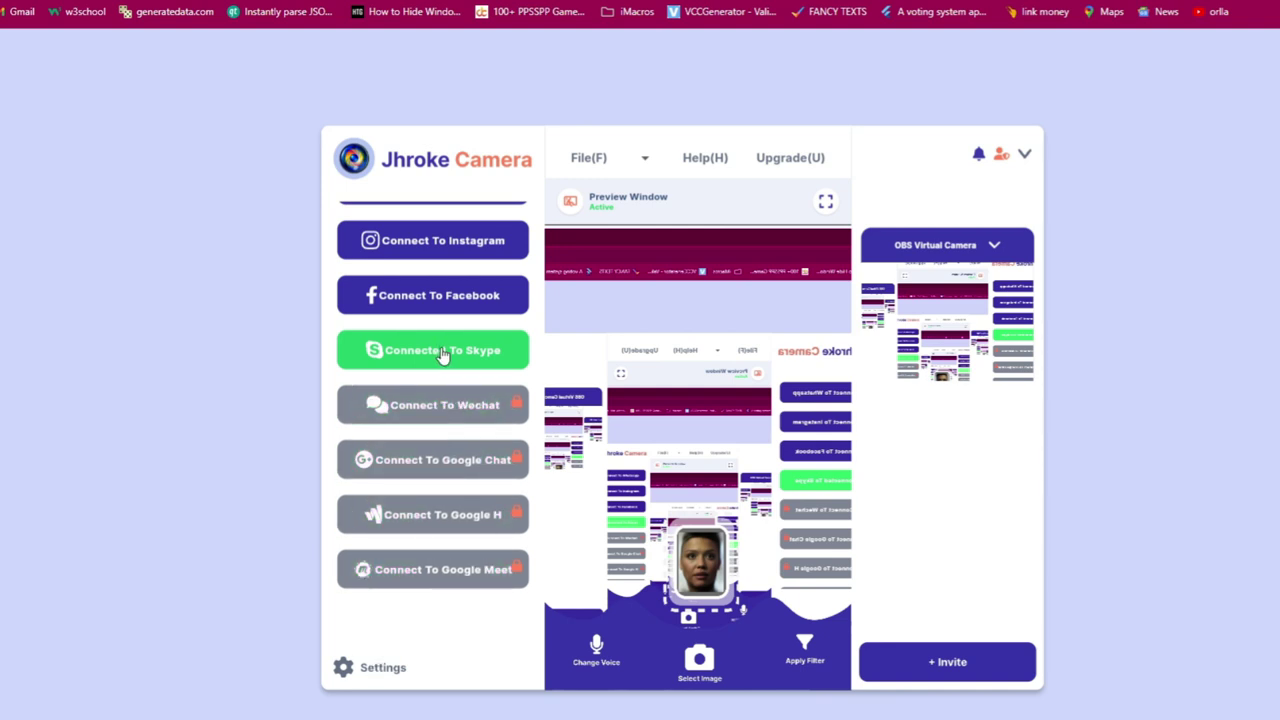
scroll(418, 416, up, 1)
scroll(420, 400, down, 1)
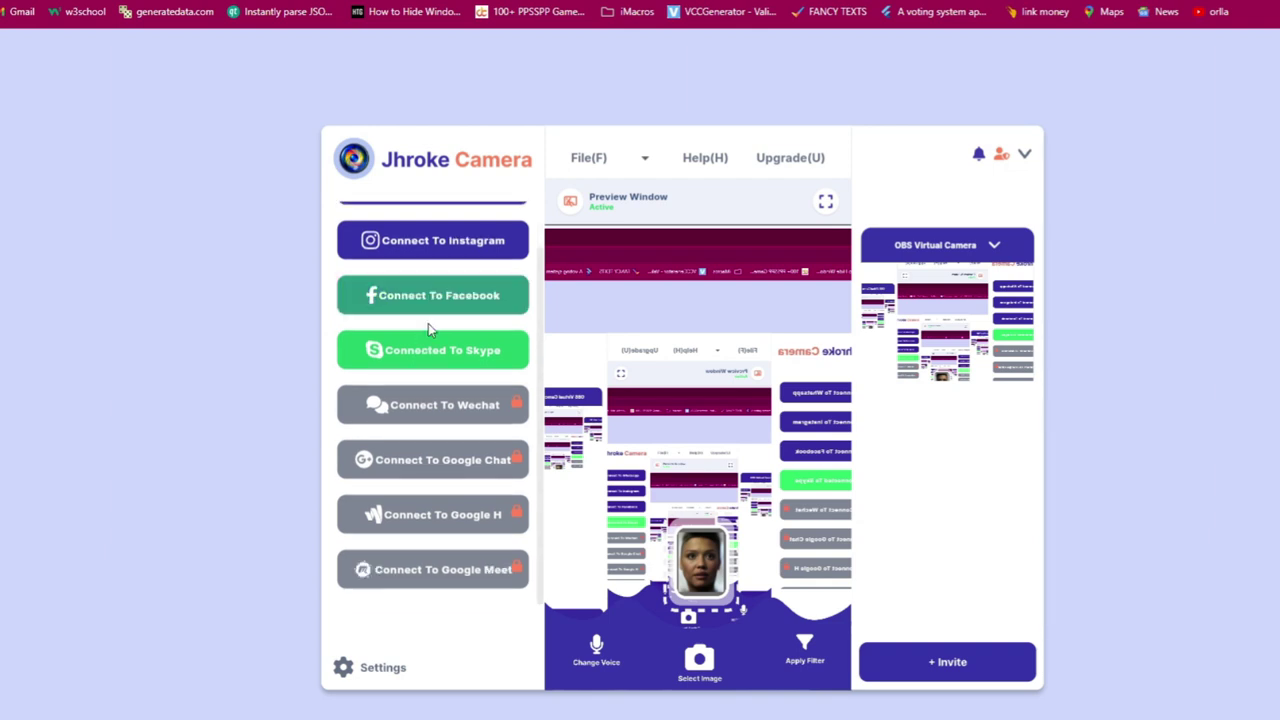
click(386, 676)
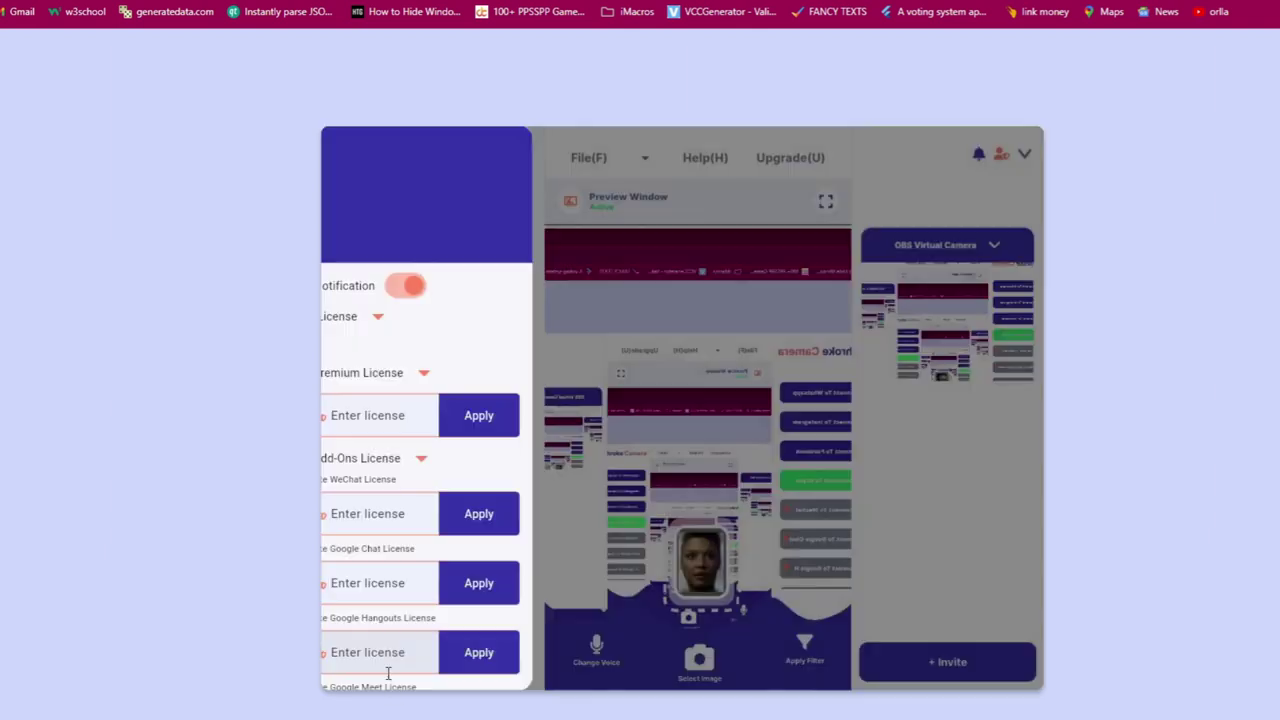
click(374, 328)
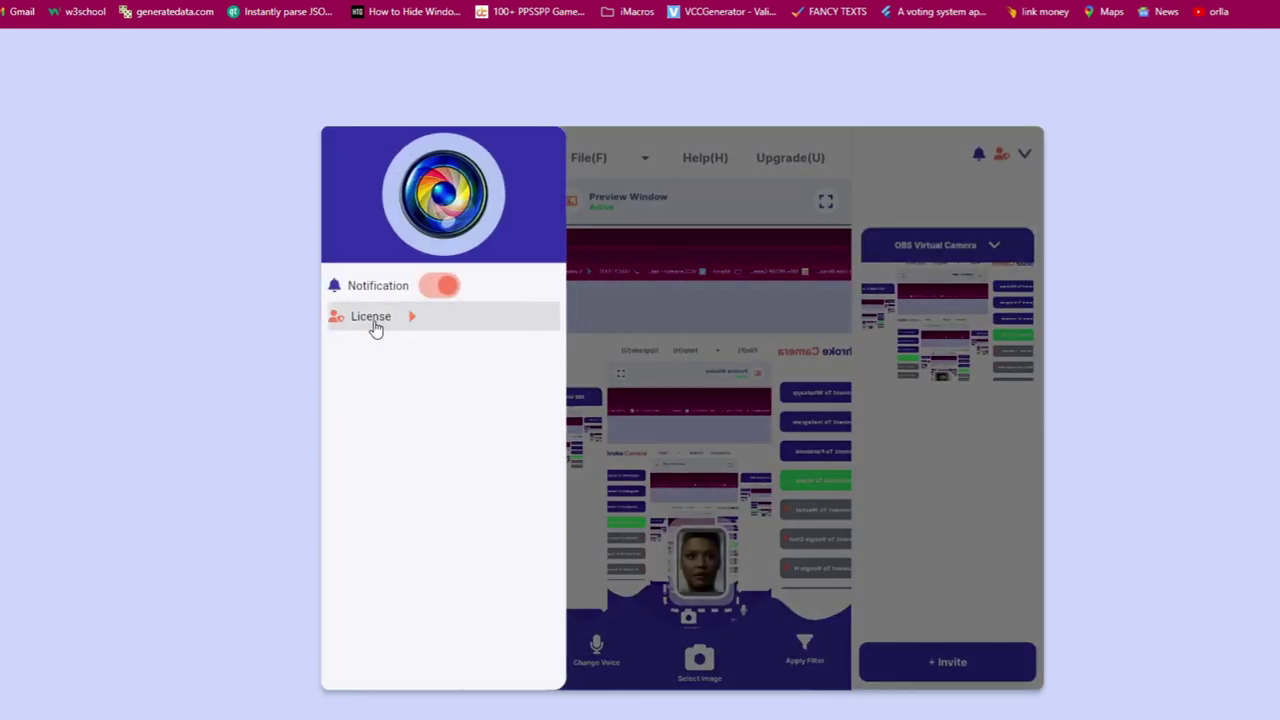
click(373, 328)
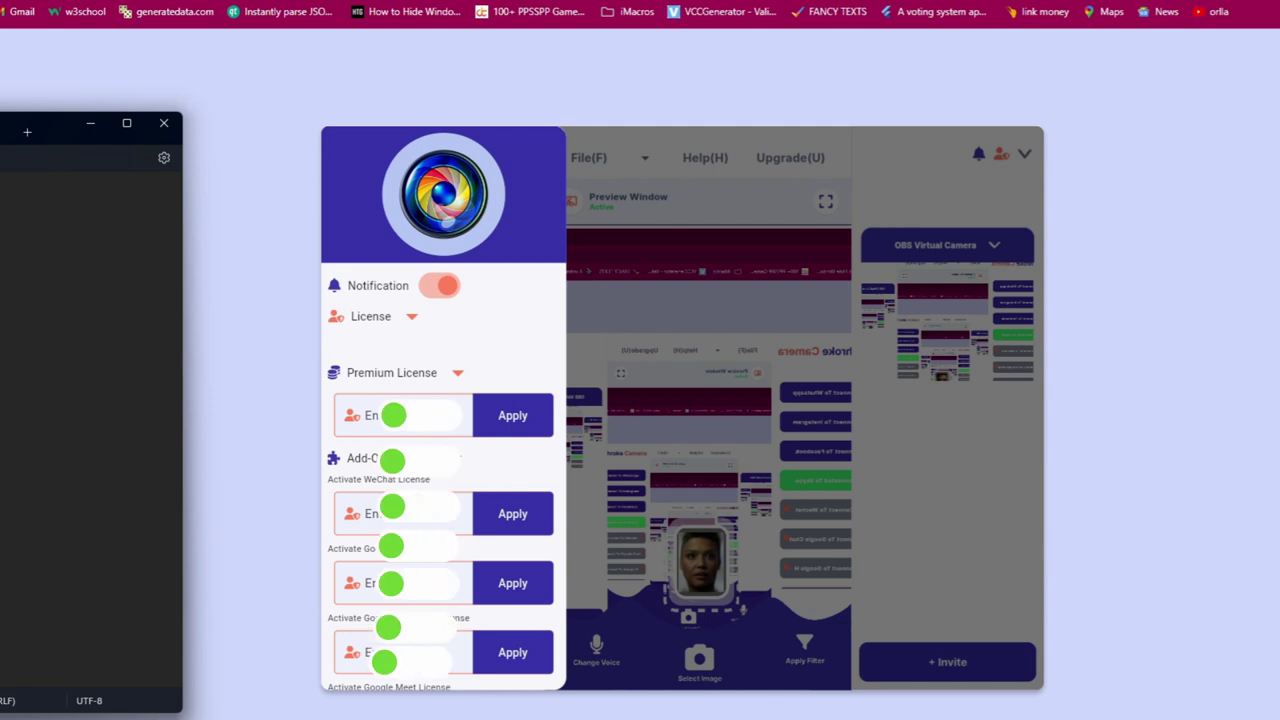
- Paste the license key into the Premium License field, apply it and dismiss the notice
click(345, 415)
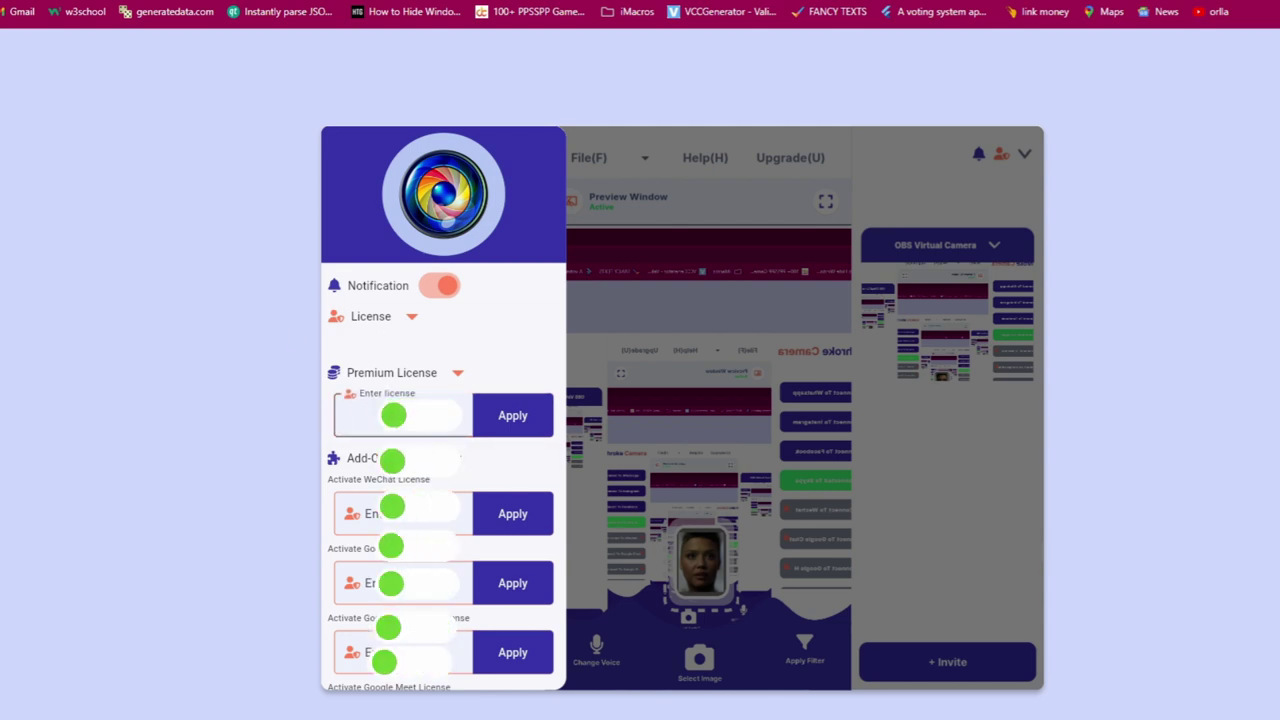
key(ctrl+v)
click(513, 417)
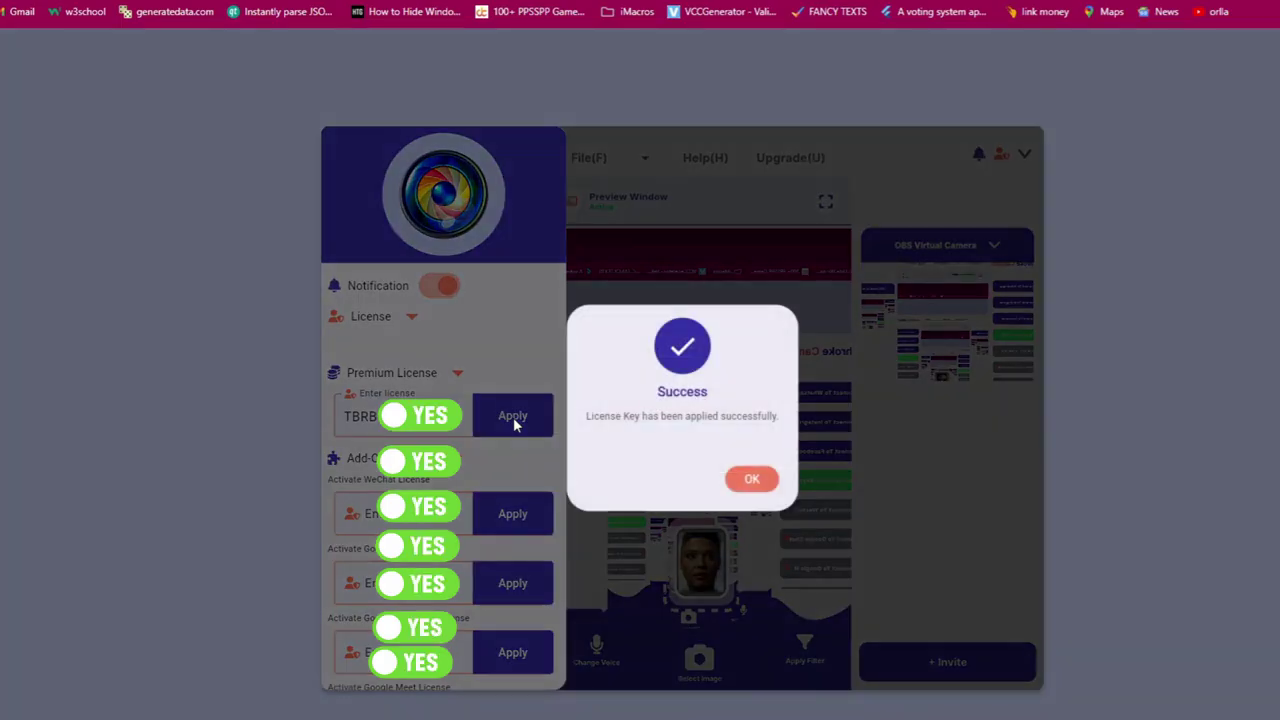
click(752, 479)
- Get the WeChat key from the license file, paste it into the WeChat License field, apply it and dismiss the notice
key(alt+Tab)
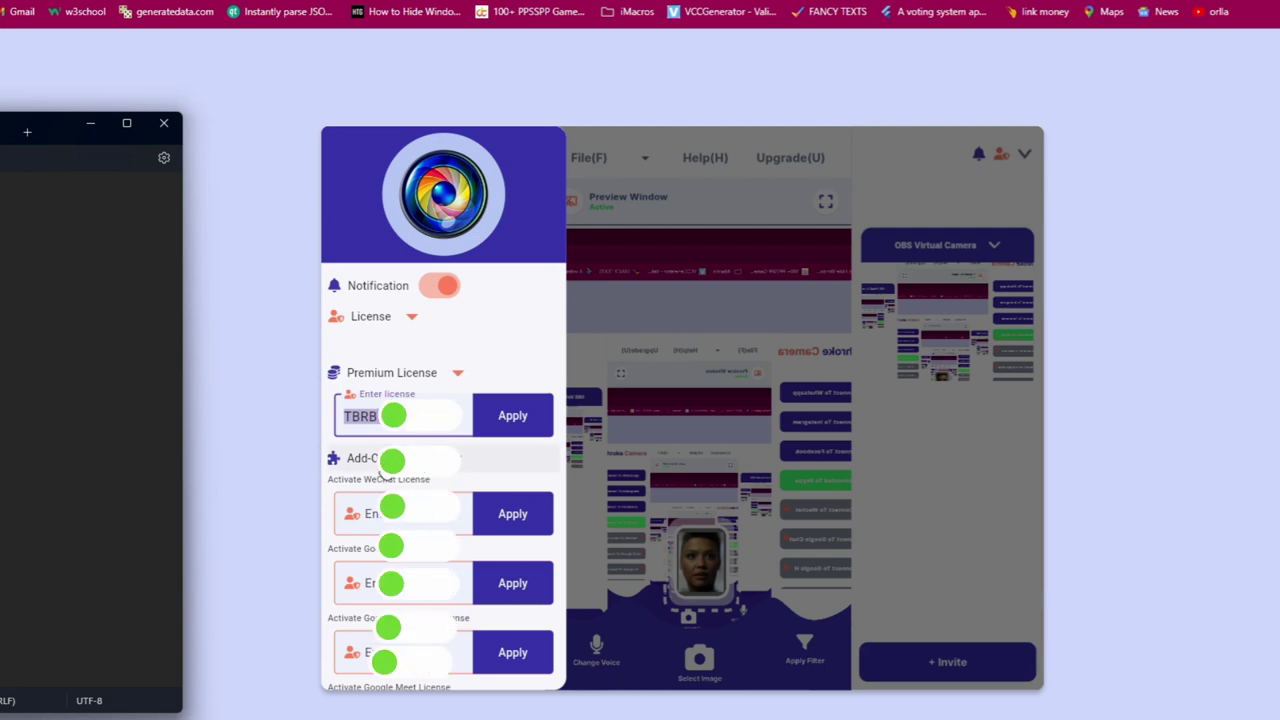
click(400, 513)
key(ctrl+v)
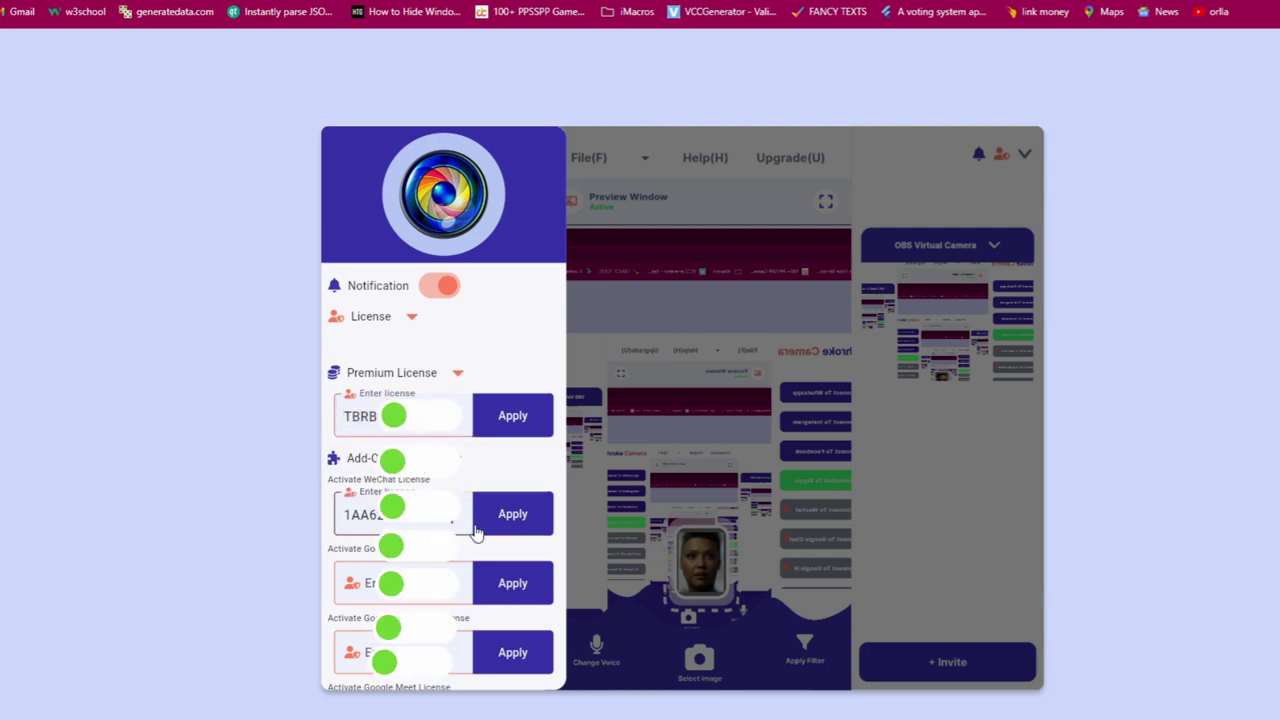
click(500, 514)
click(740, 480)
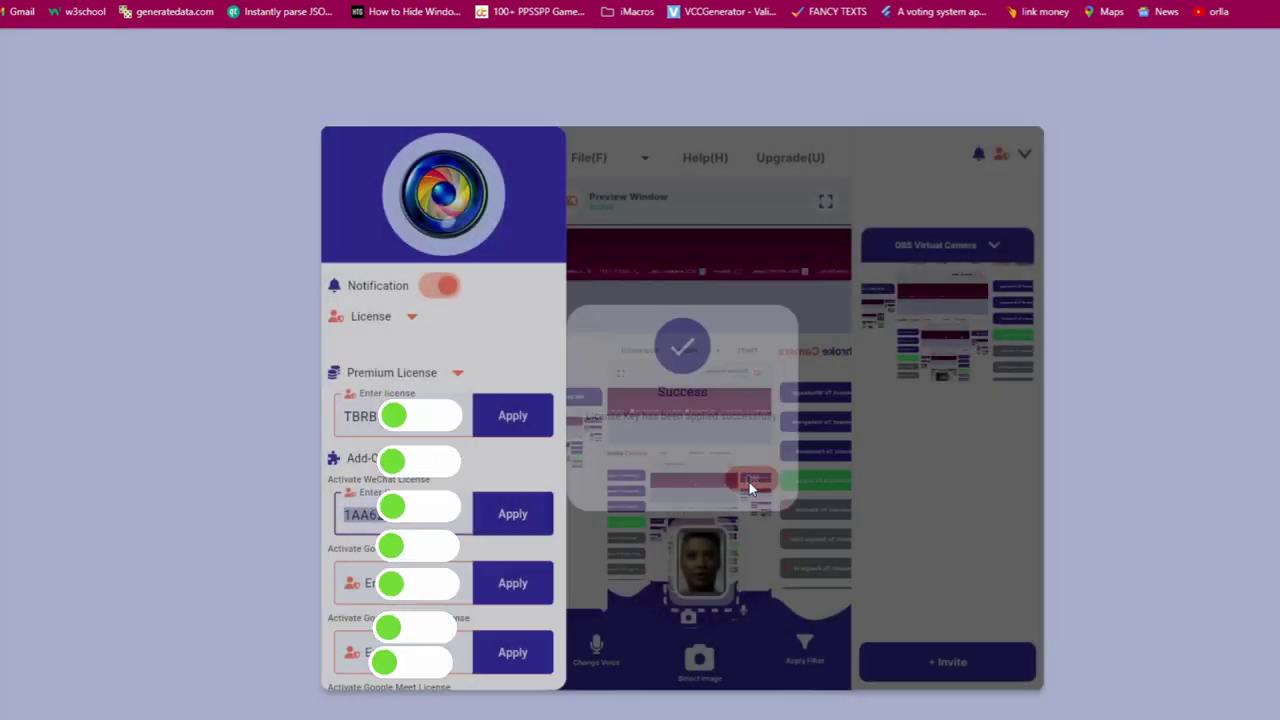
- Get the Google Chat key from the license file, apply it in the Google Chat License field and dismiss the notice
key(alt+Tab)
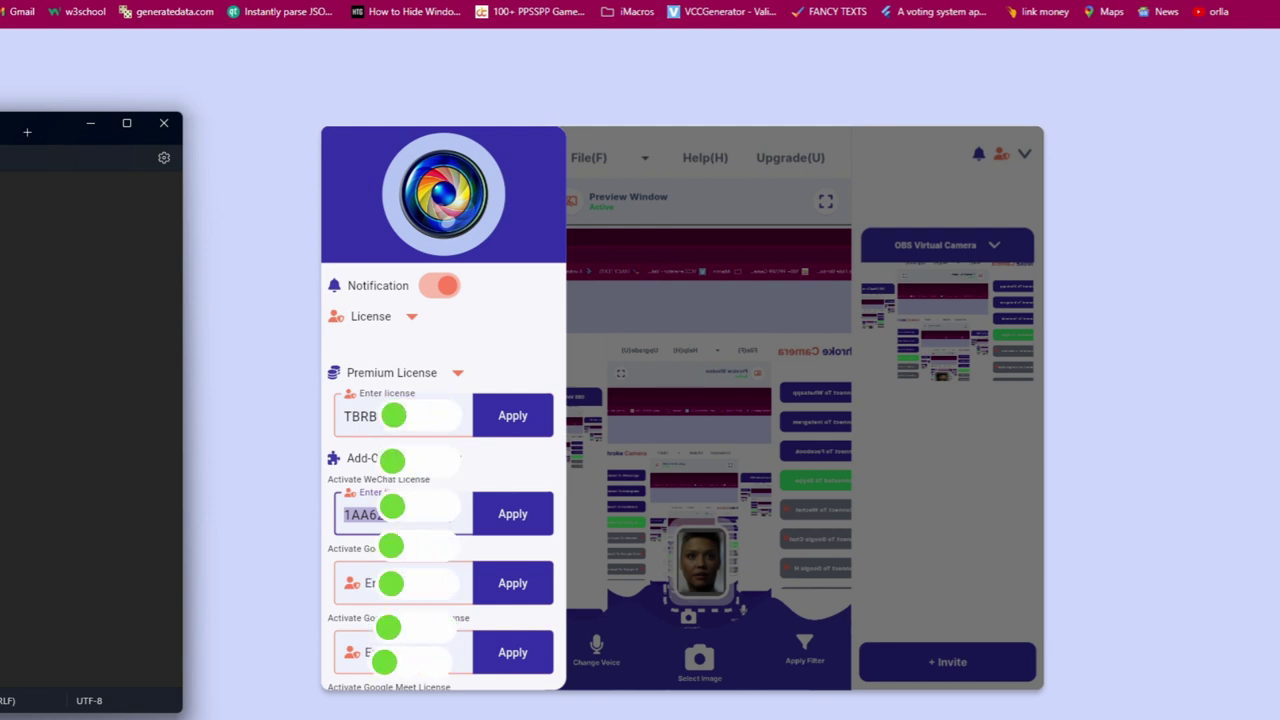
click(350, 584)
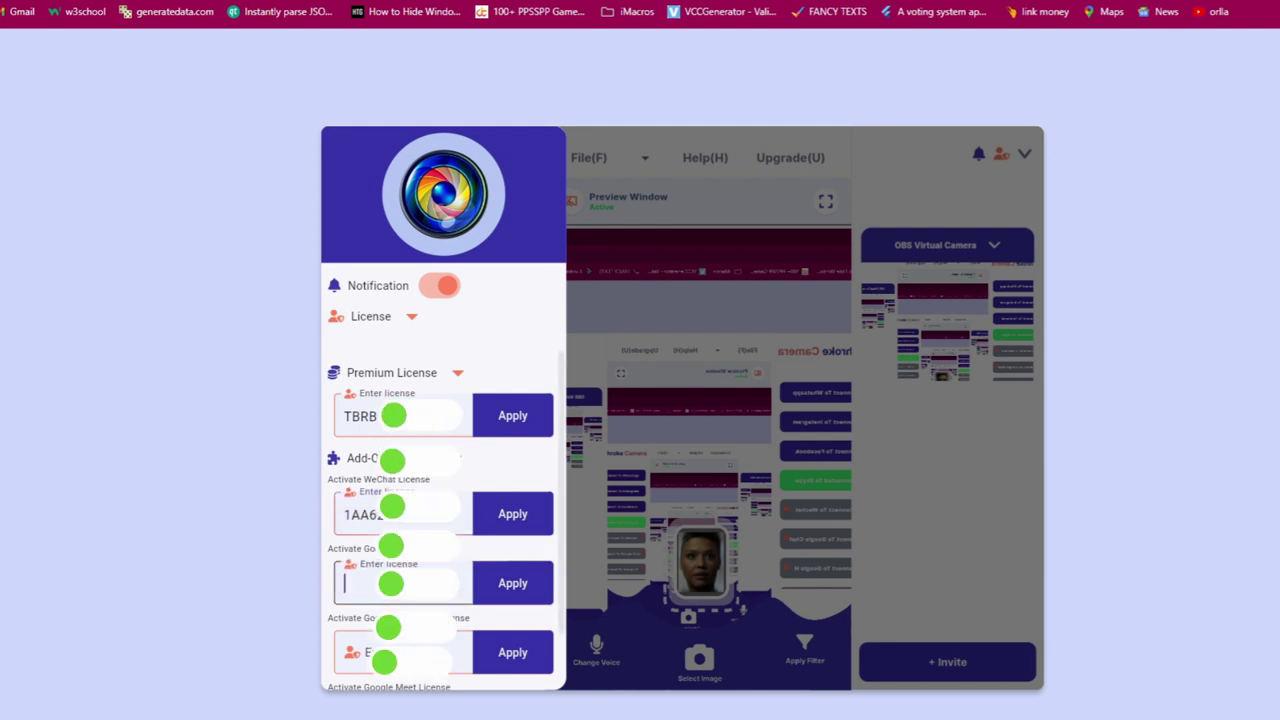
key(ctrl+v)
click(512, 584)
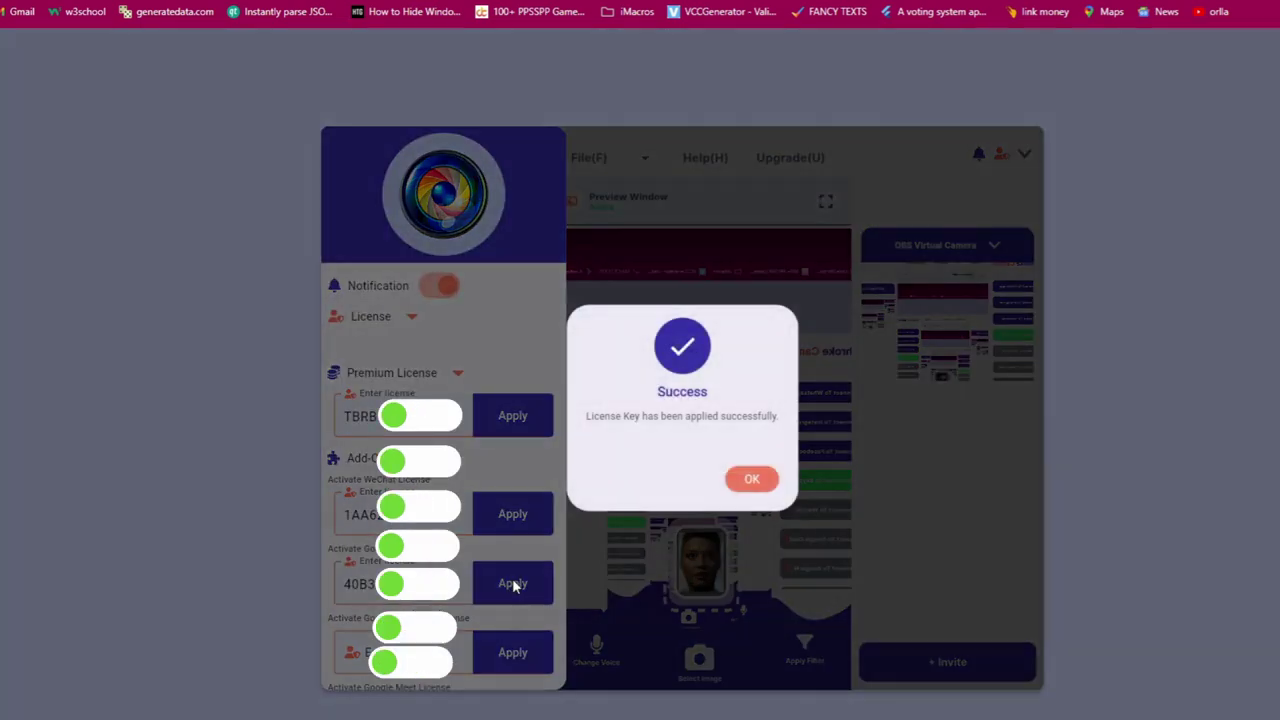
click(747, 479)
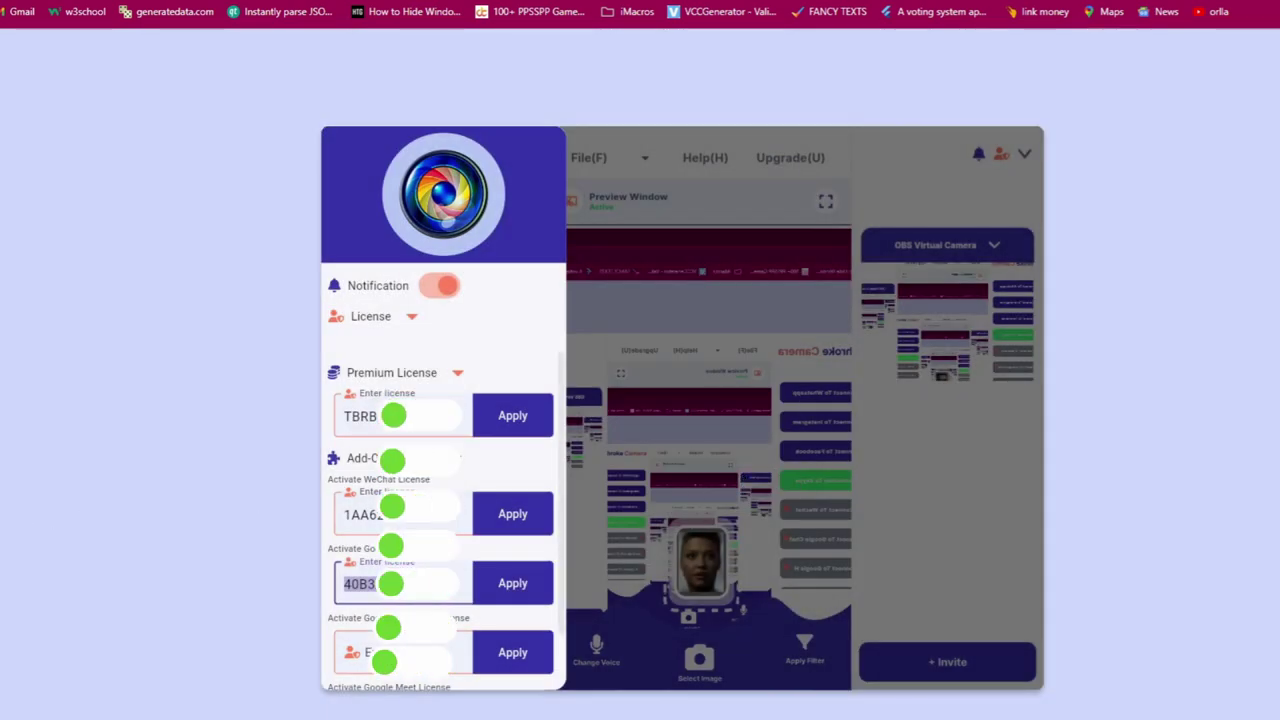
- Get the Google Hangouts key from the license file, apply it in the Google Hangouts License field and dismiss the notice
scroll(481, 561, down, 1)
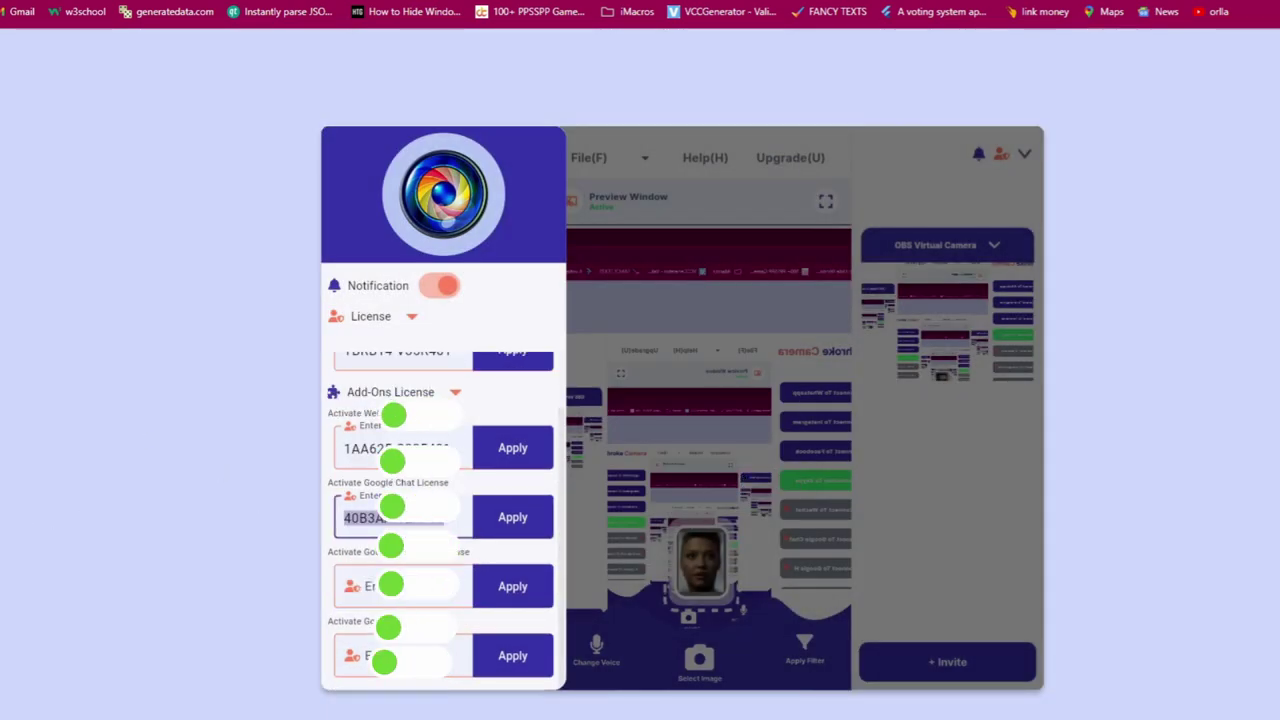
key(alt+Tab)
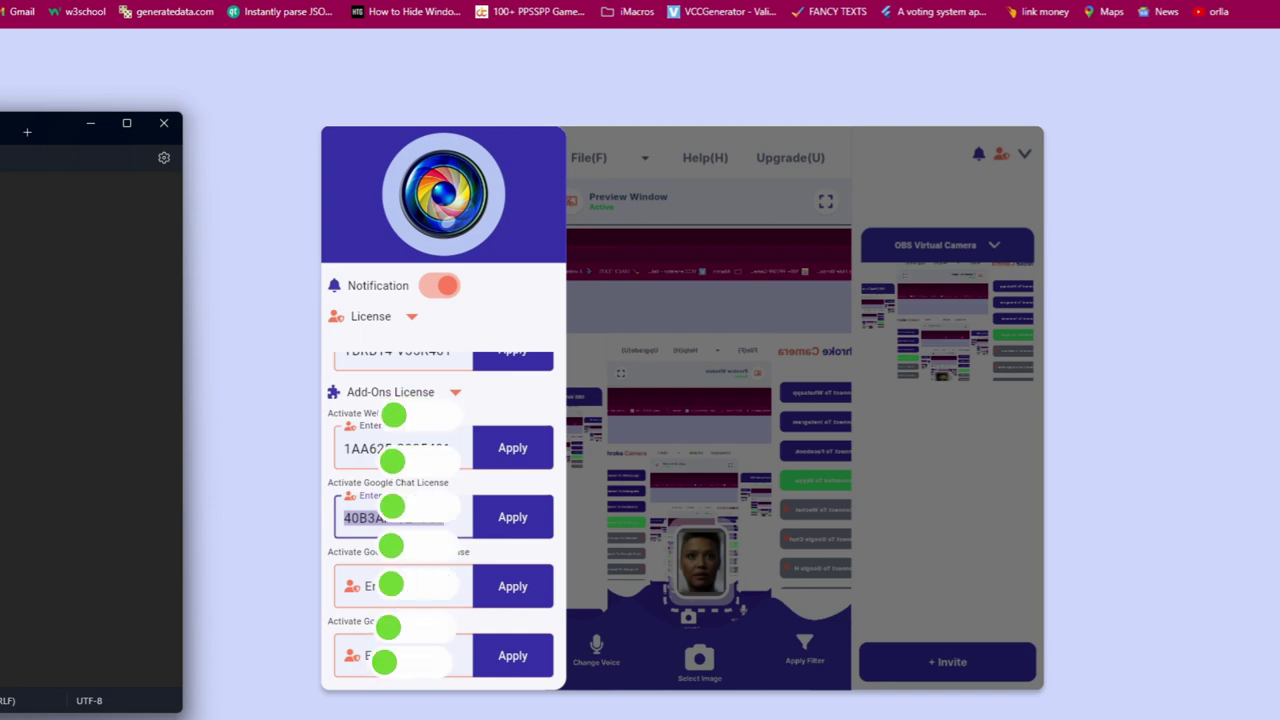
click(355, 586)
key(ctrl+v)
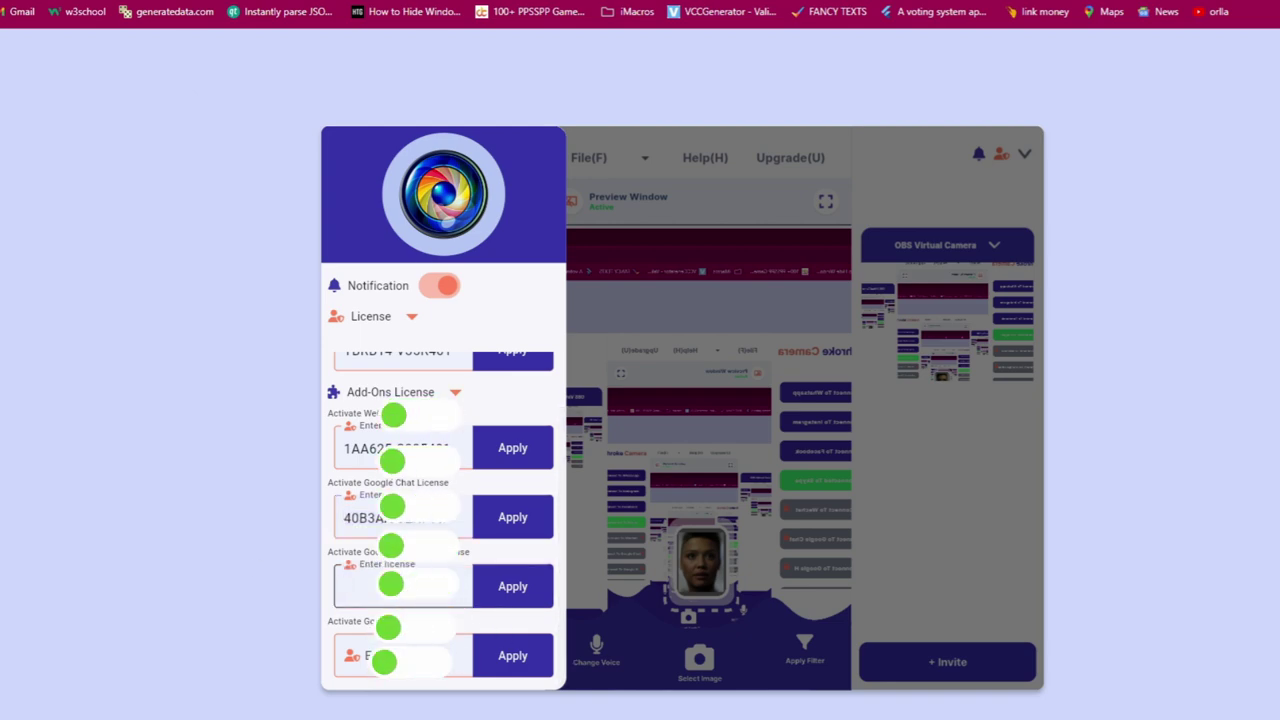
click(528, 592)
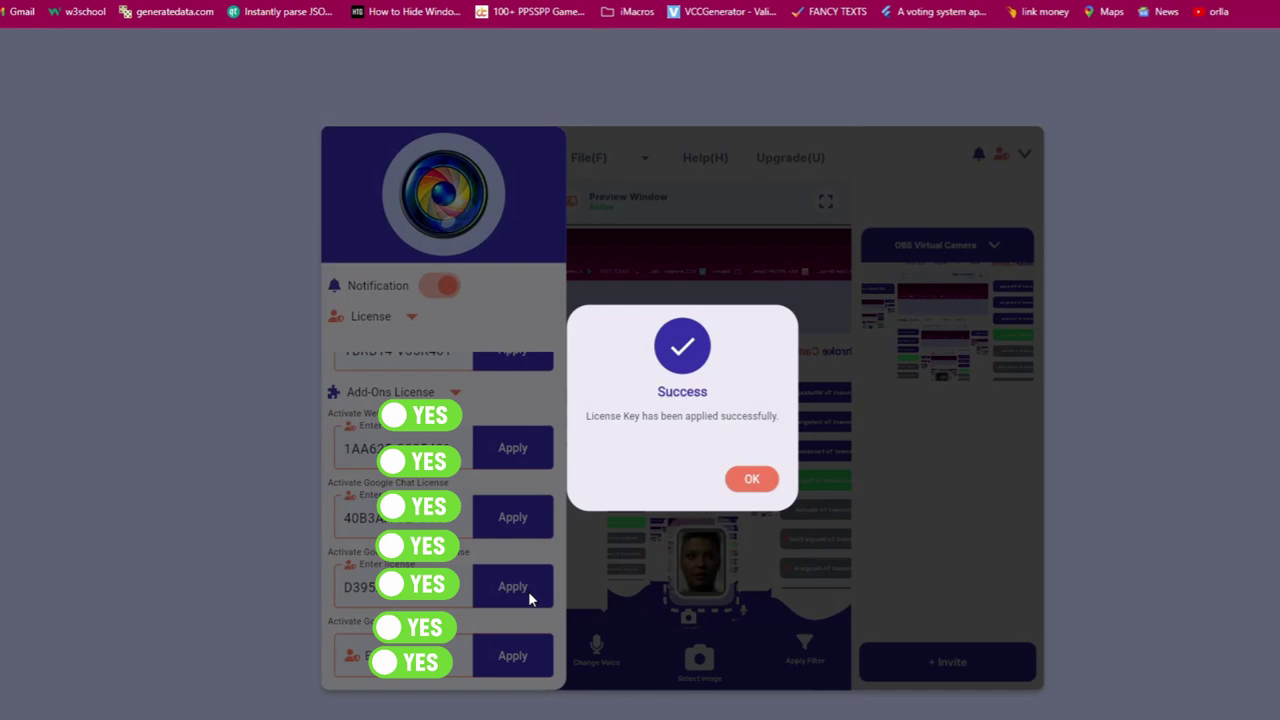
click(742, 482)
- Get the Google Meet key from the license file, paste it into the Google Meet License field and apply it
key(alt+Tab)
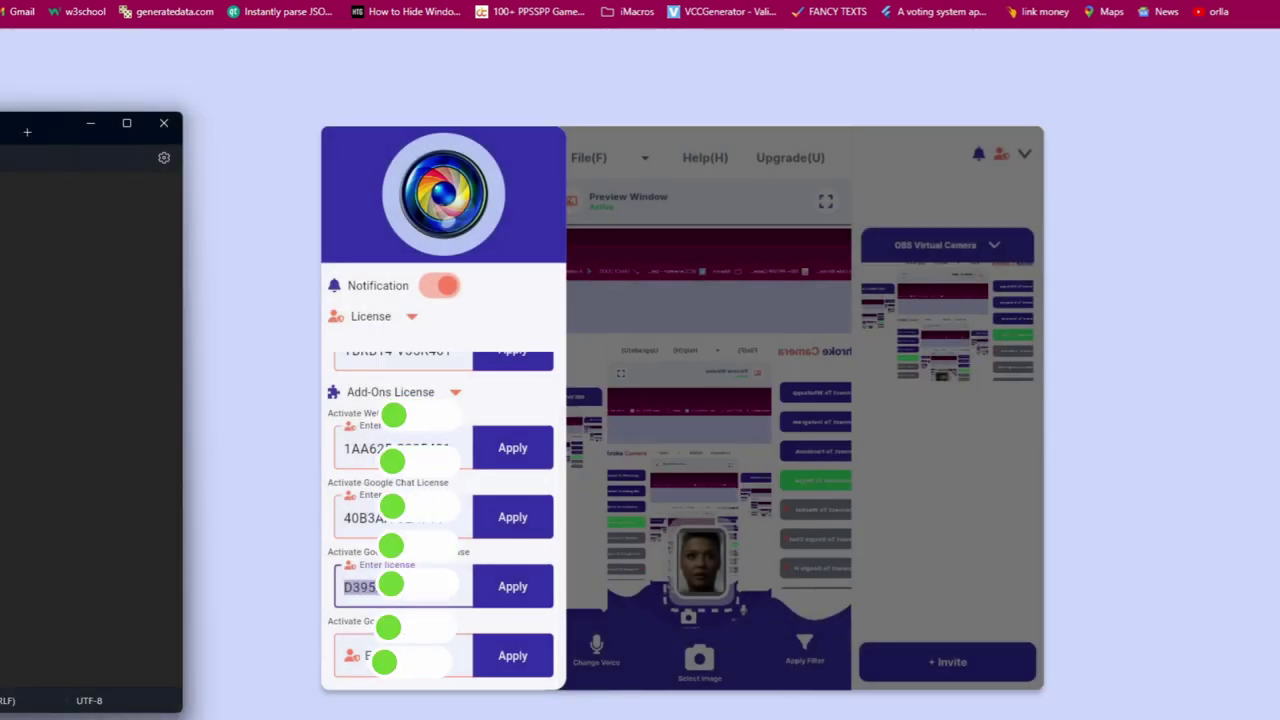
key(alt+Tab)
click(400, 656)
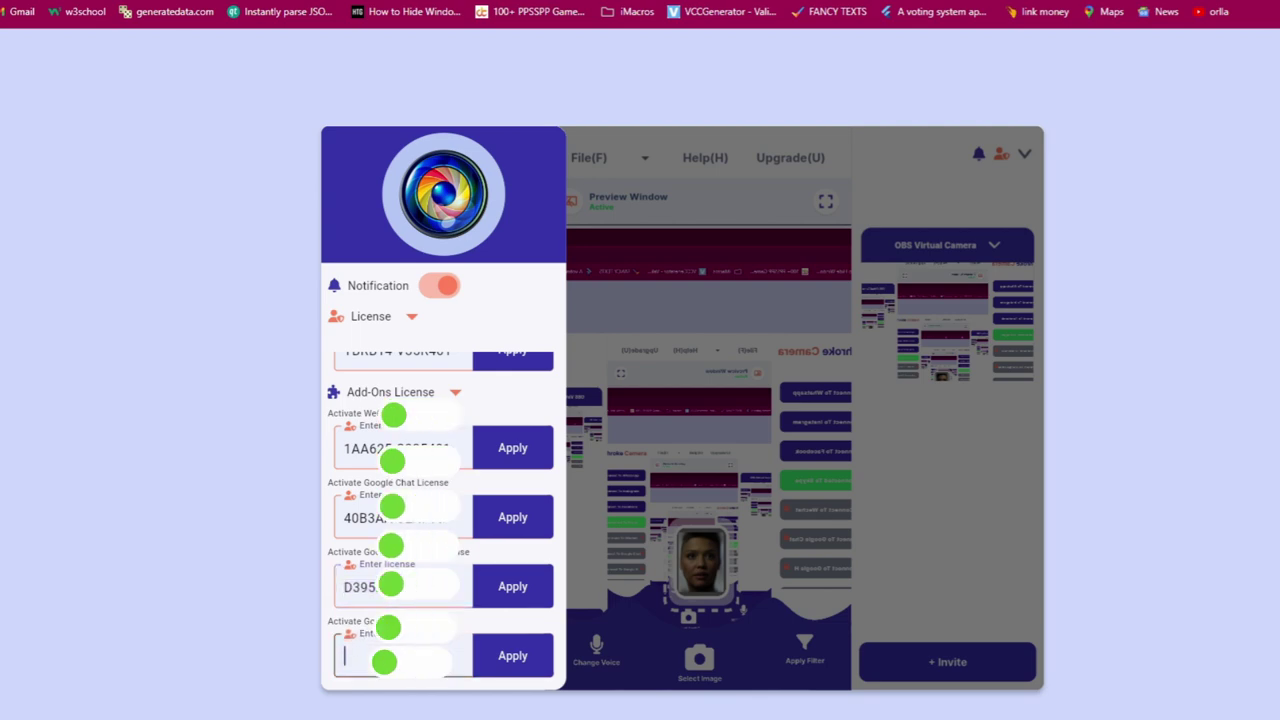
key(ctrl+v)
click(513, 656)
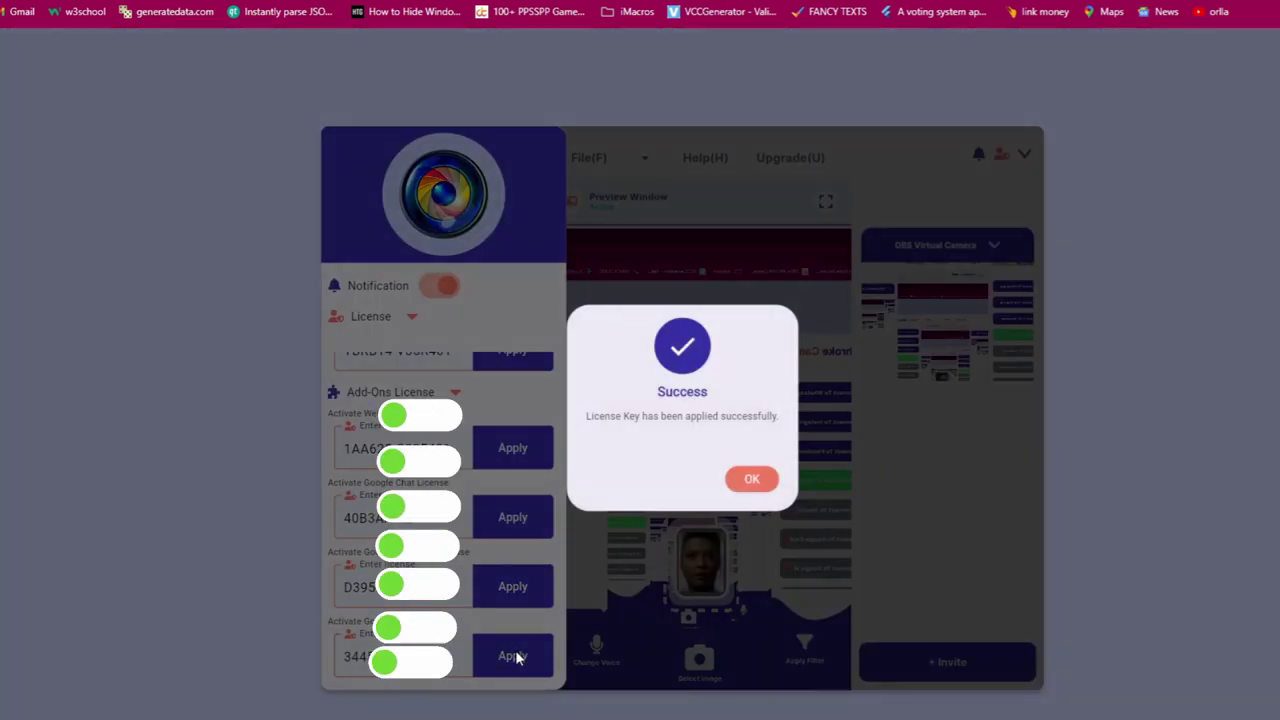
- Dismiss the license success notice and connect Jhroke Camera to Instagram
click(765, 486)
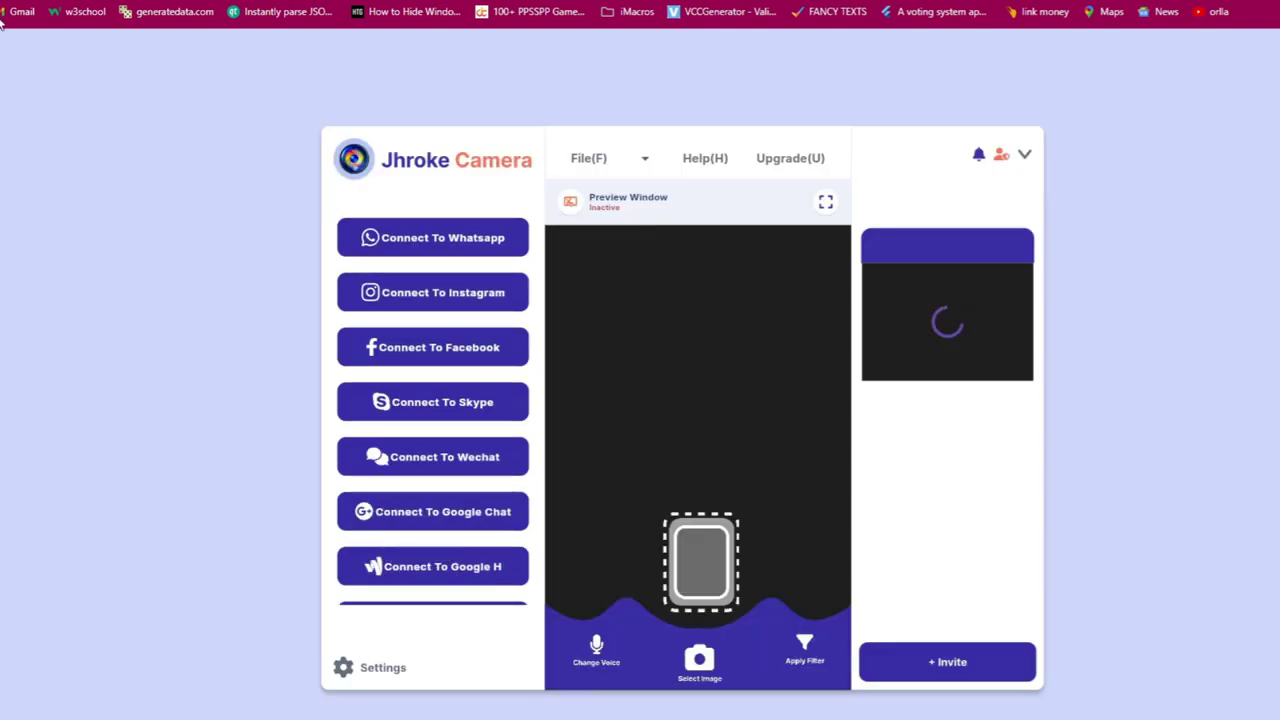
scroll(455, 467, down, 1)
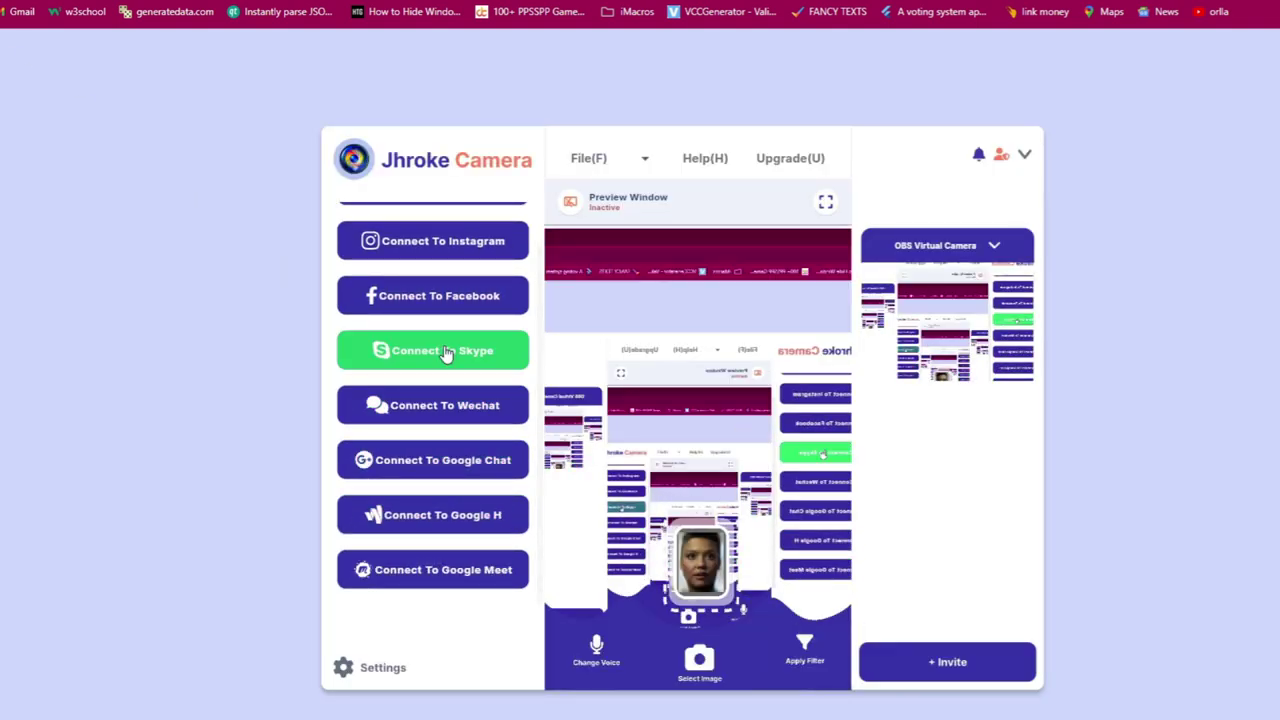
scroll(443, 402, up, 1)
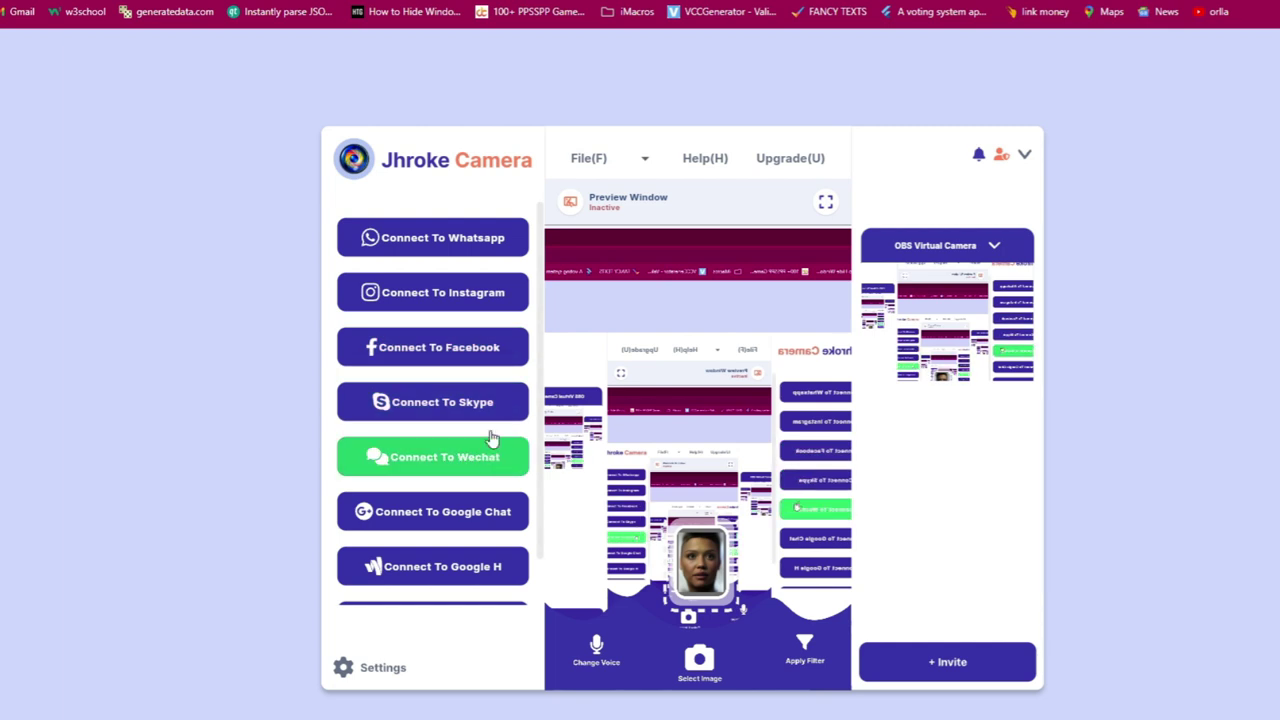
click(428, 300)
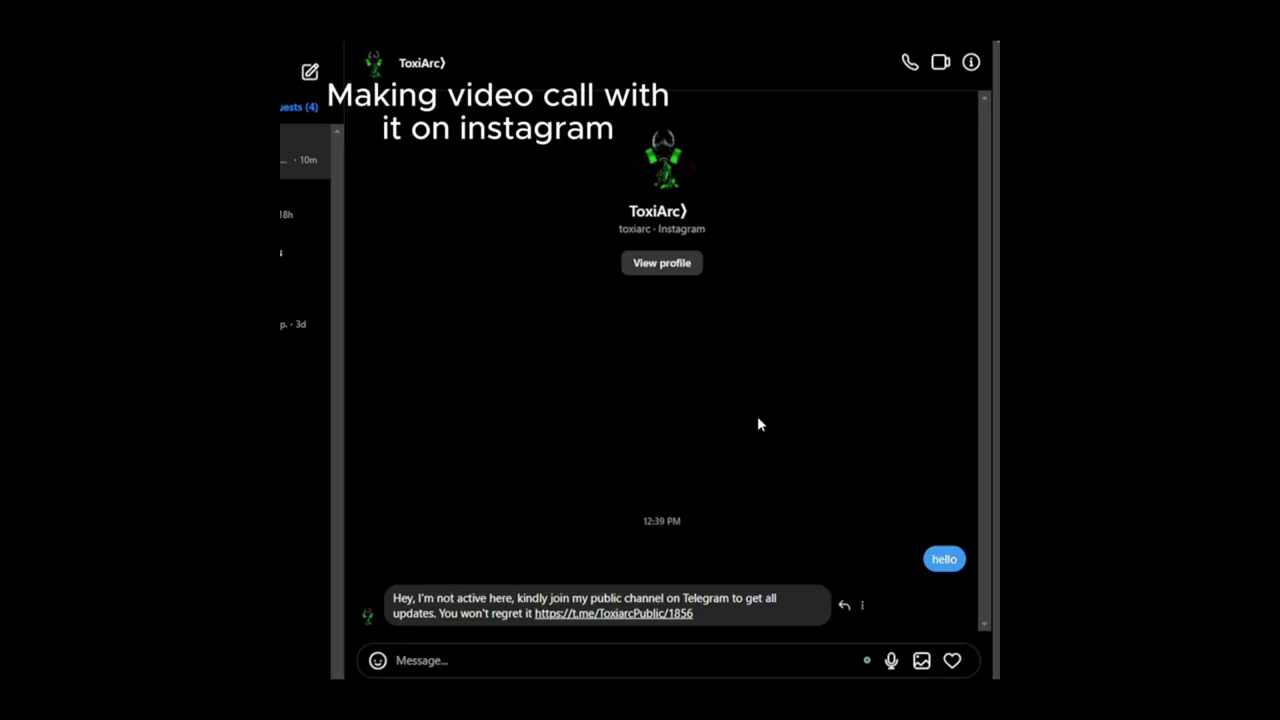
- Start a video call from the open Instagram chat, confirming Jhroke Camera and Jhroke Microphone as the devices in the call settings
click(939, 64)
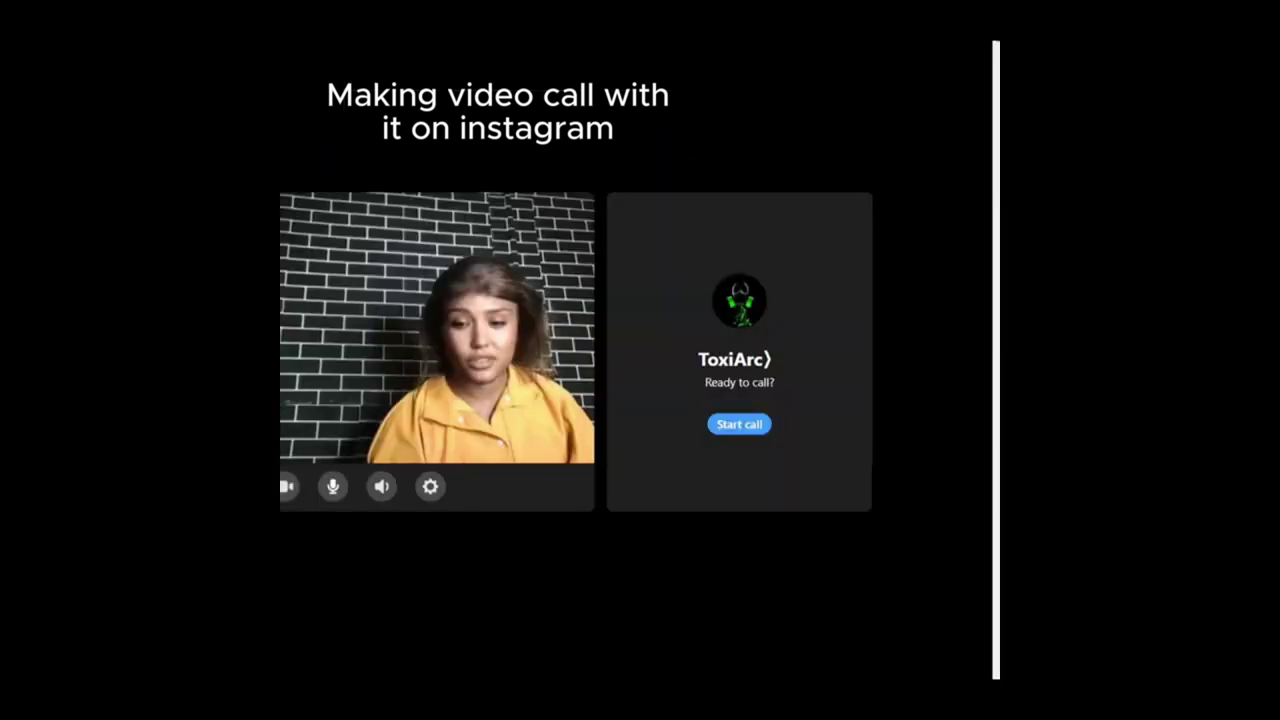
click(430, 486)
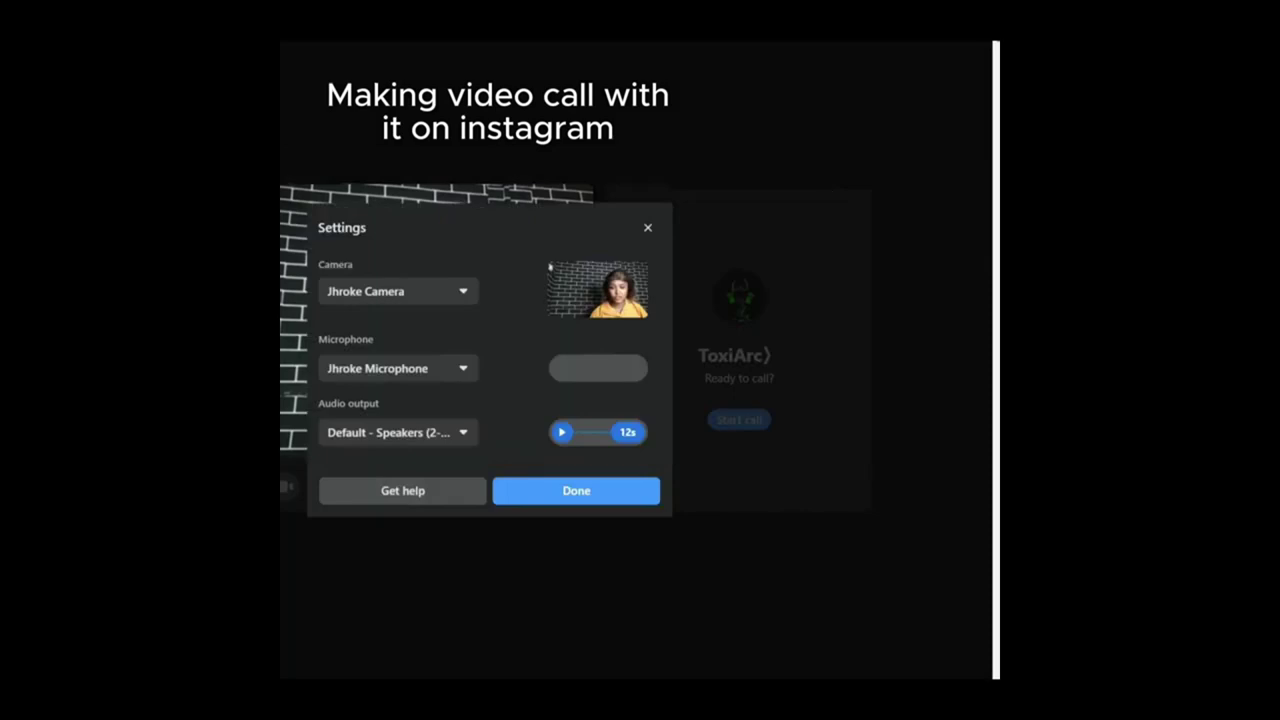
click(546, 495)
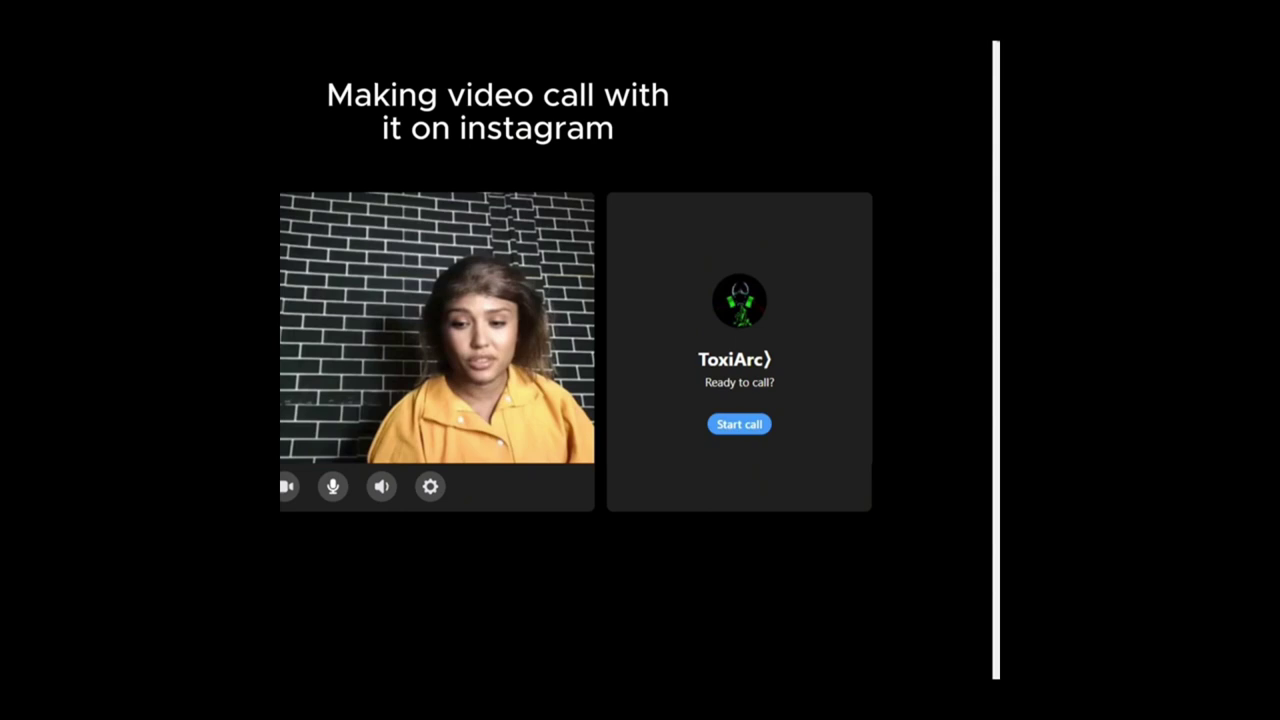
click(738, 424)
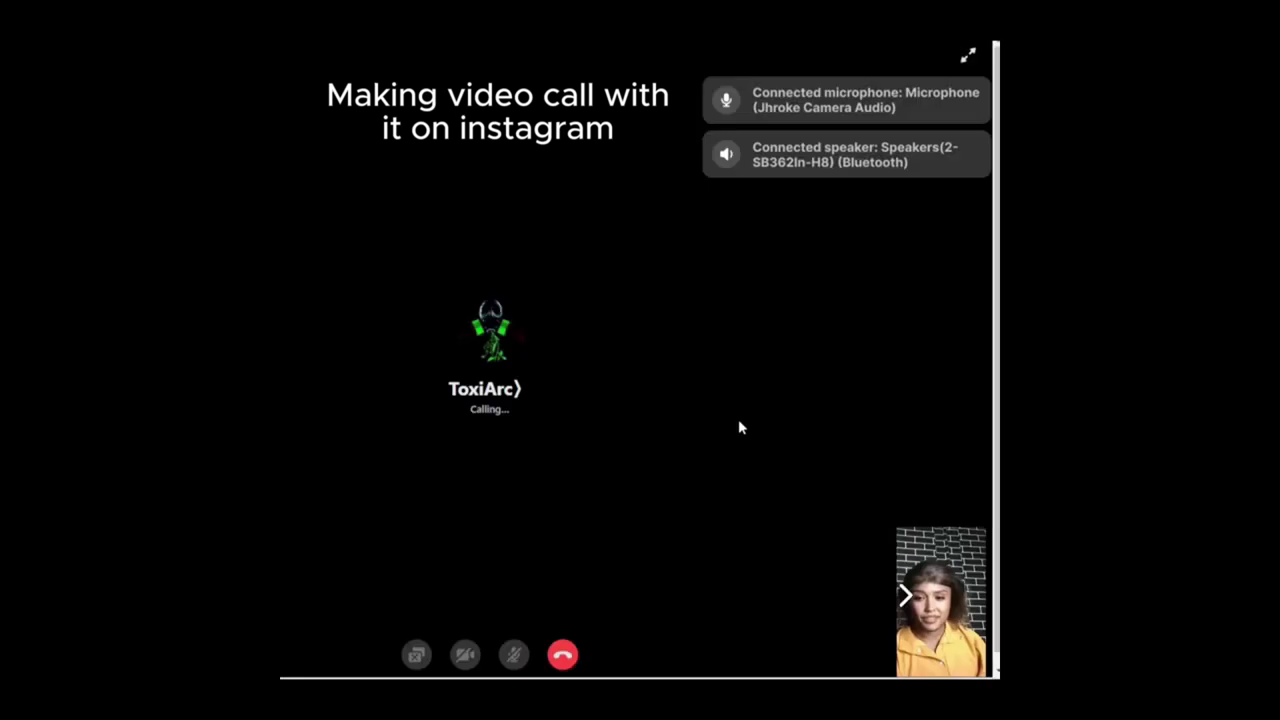